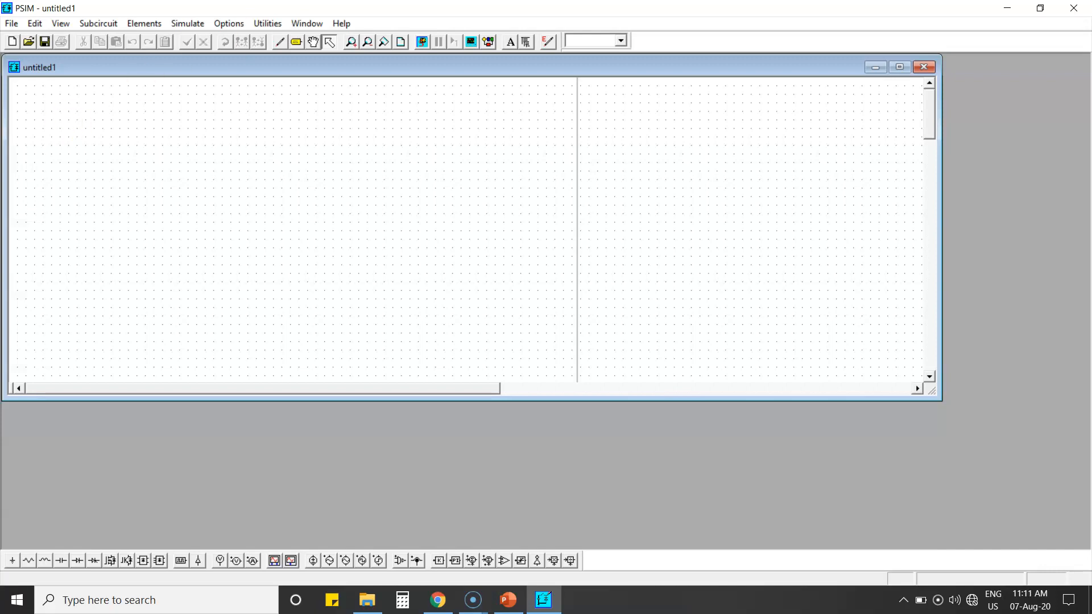
# Maximize the untitled1 schematic window inside the workspace
pyautogui.click(898, 68)
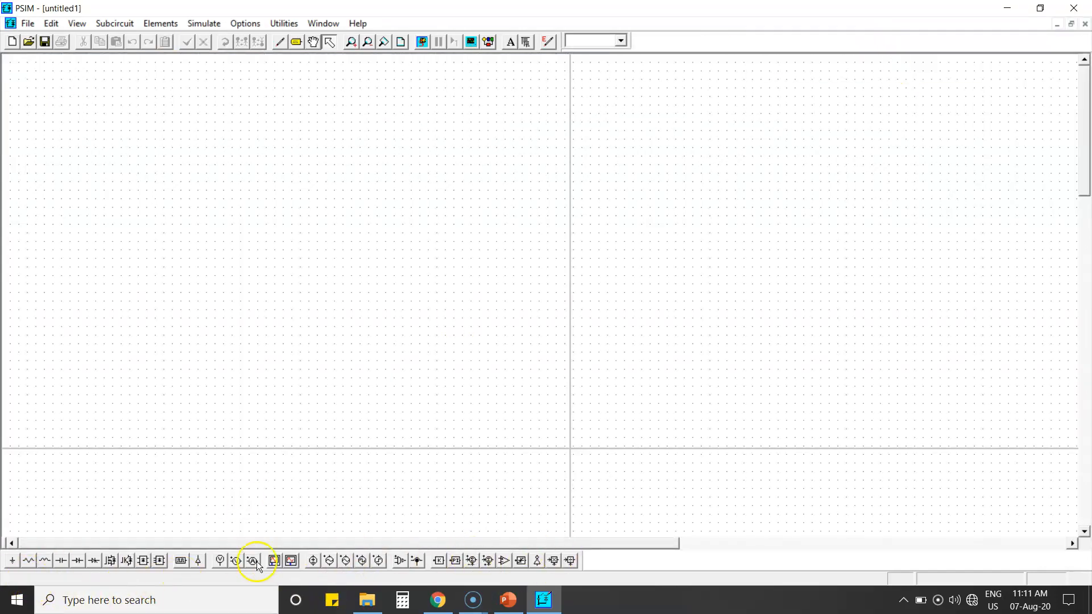
# Examine the available circuit elements, including basic components, scopes, sources and controllers, plus the Power, Sources and SimCoder for Code Generation categories
pyautogui.click(12, 563)
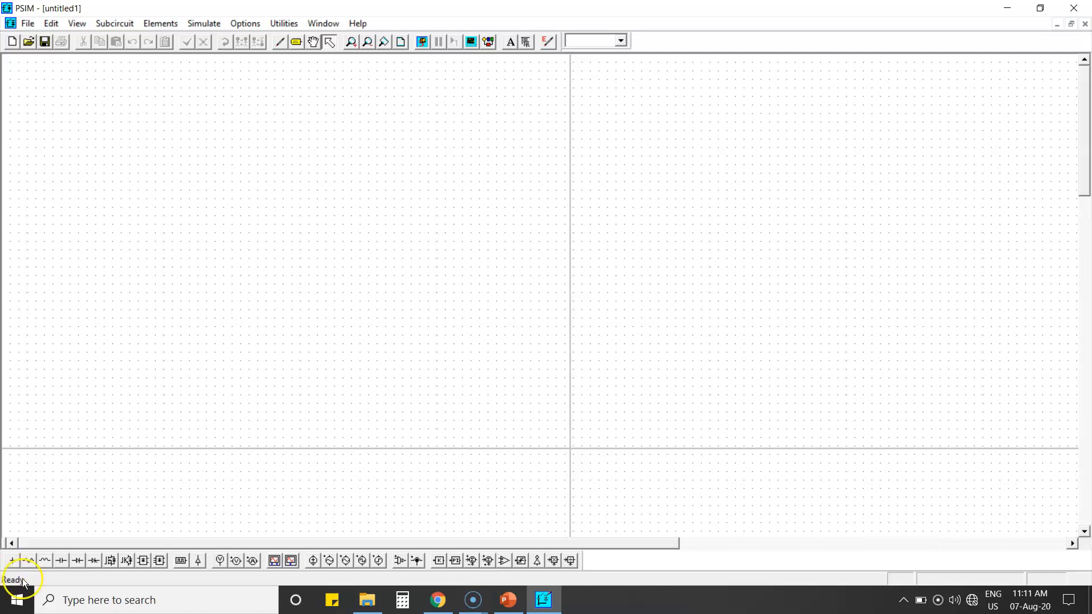
pyautogui.click(32, 561)
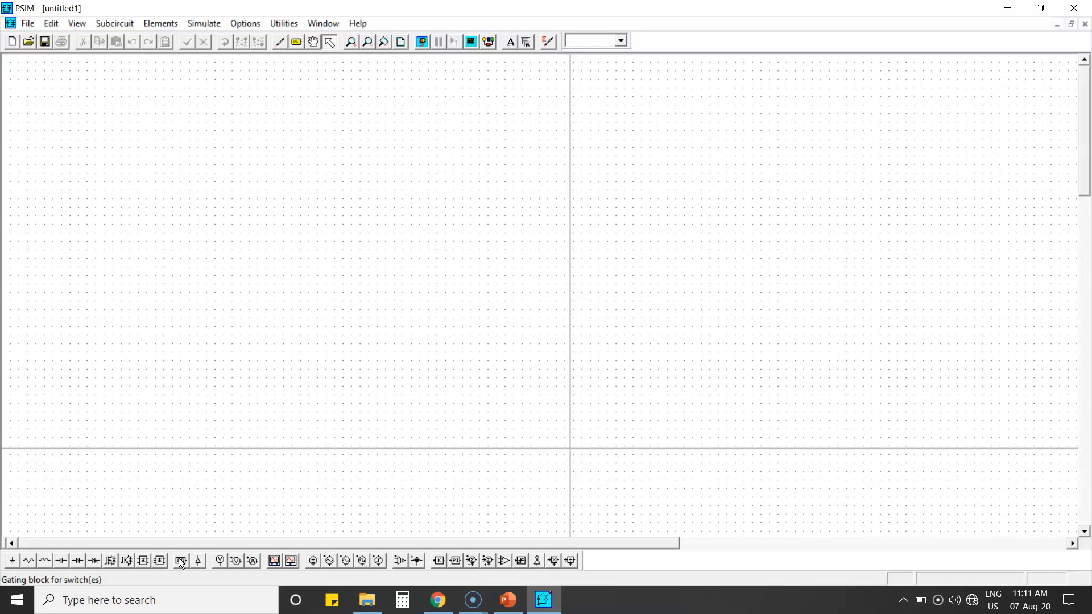
pyautogui.click(200, 562)
pyautogui.click(275, 562)
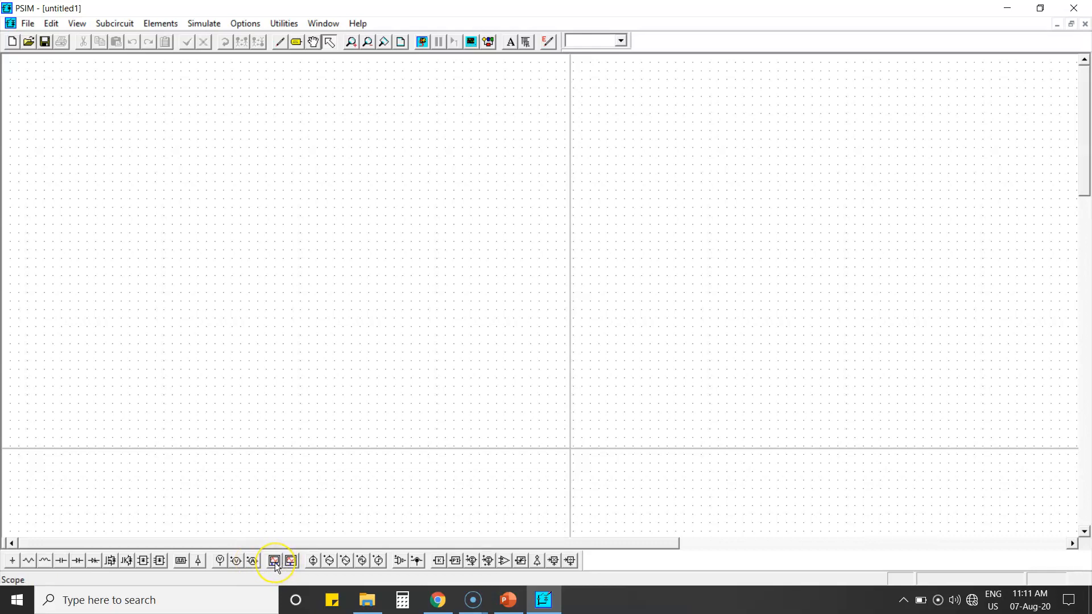
pyautogui.click(291, 561)
pyautogui.click(273, 562)
pyautogui.click(292, 562)
pyautogui.click(314, 561)
pyautogui.click(348, 562)
pyautogui.click(360, 561)
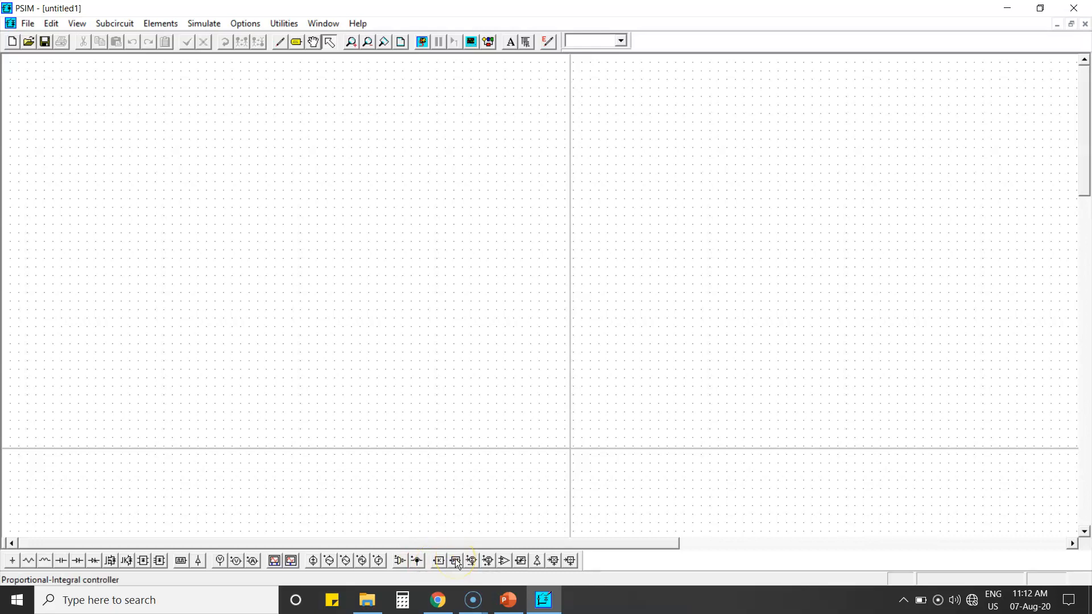
pyautogui.click(487, 562)
pyautogui.click(504, 561)
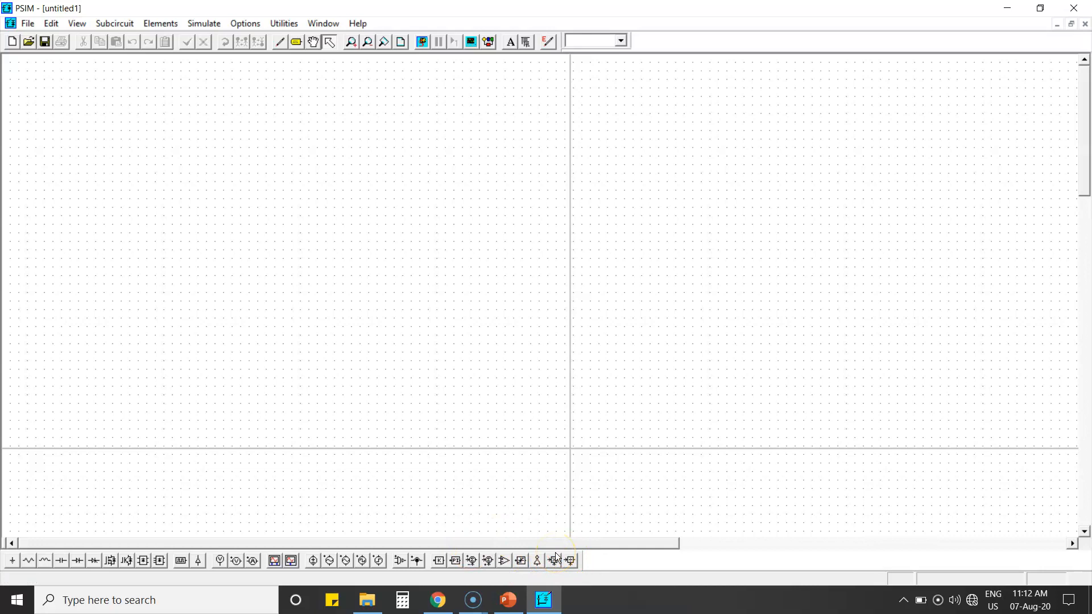
pyautogui.click(160, 24)
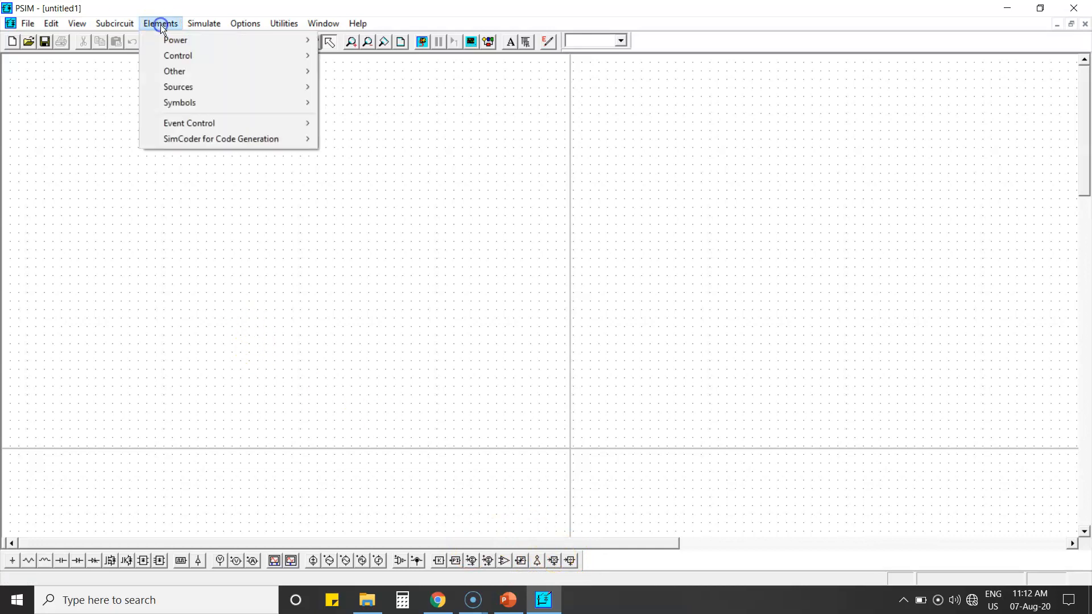
pyautogui.moveTo(171, 41)
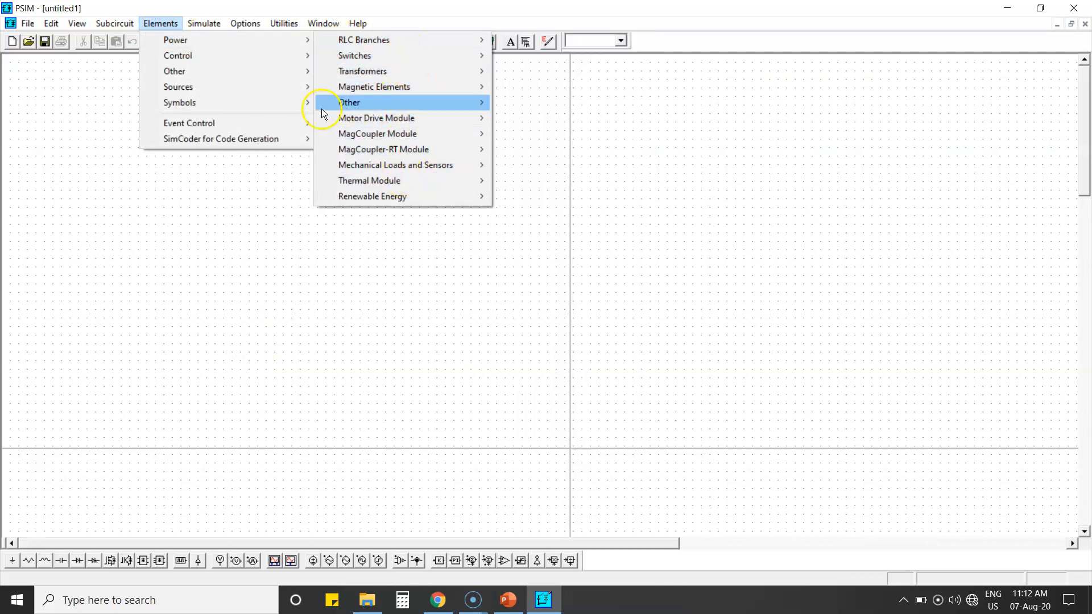
pyautogui.moveTo(246, 86)
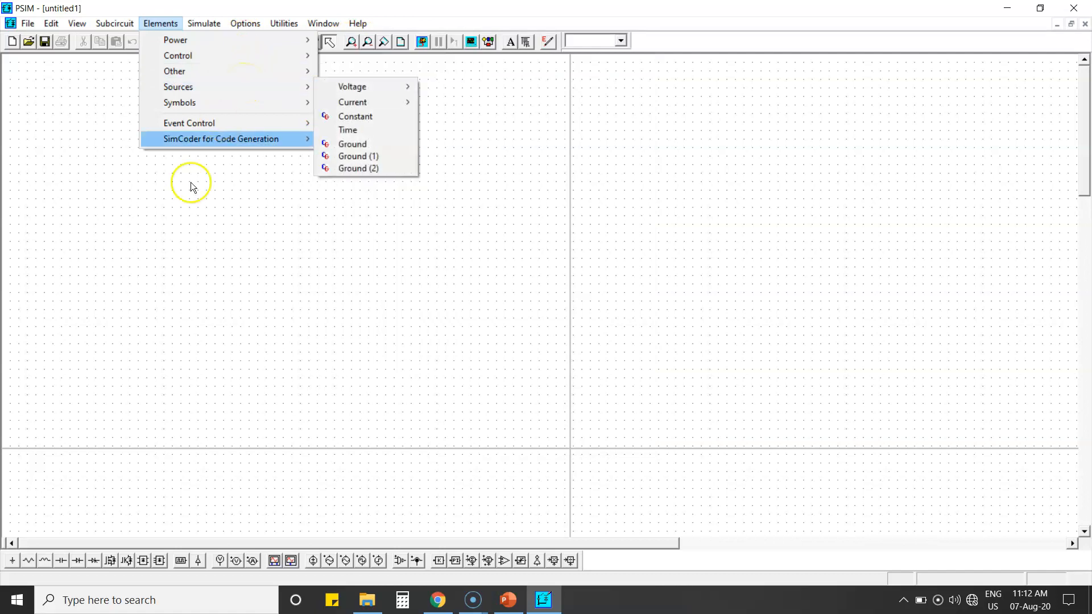
pyautogui.moveTo(222, 139)
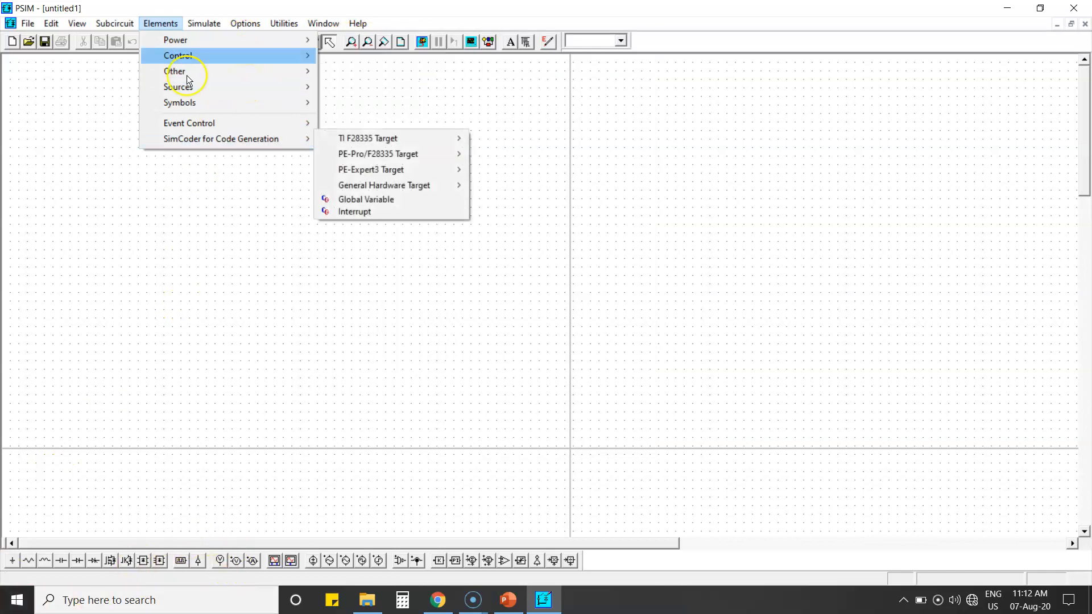
pyautogui.click(116, 112)
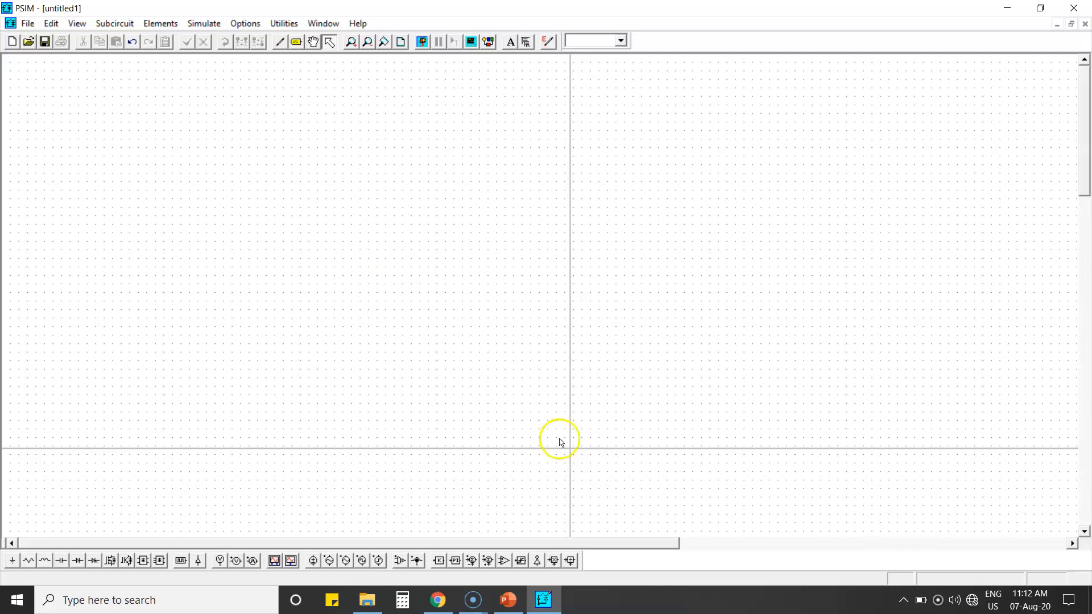
# Switch to PowerPoint to review the 1Ph Half Wave Controlled Rectifier slide, and return to the PSIM schematic
pyautogui.click(508, 600)
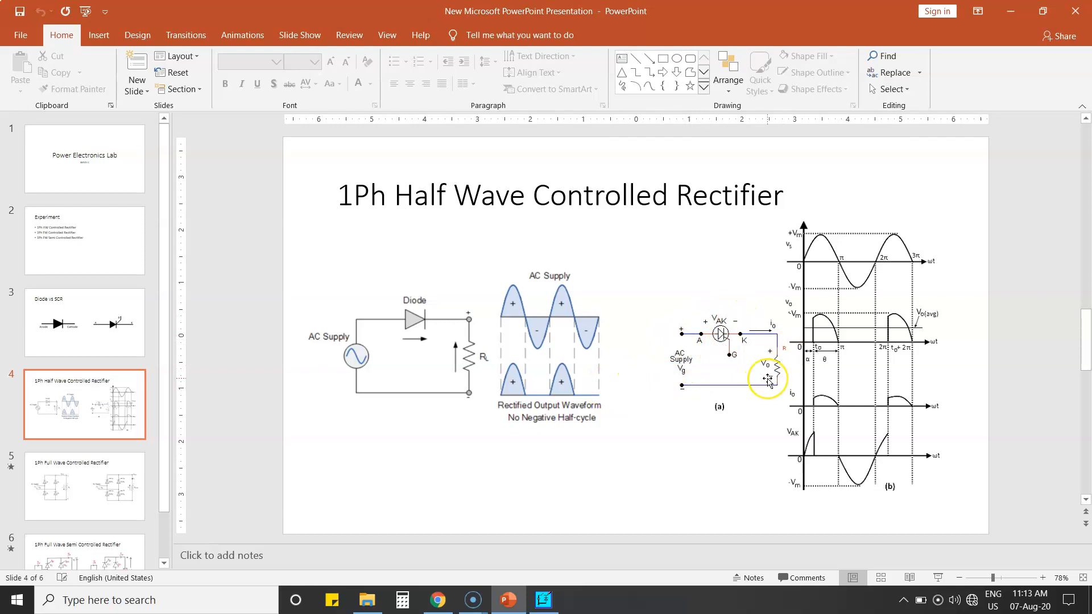
pyautogui.click(1011, 11)
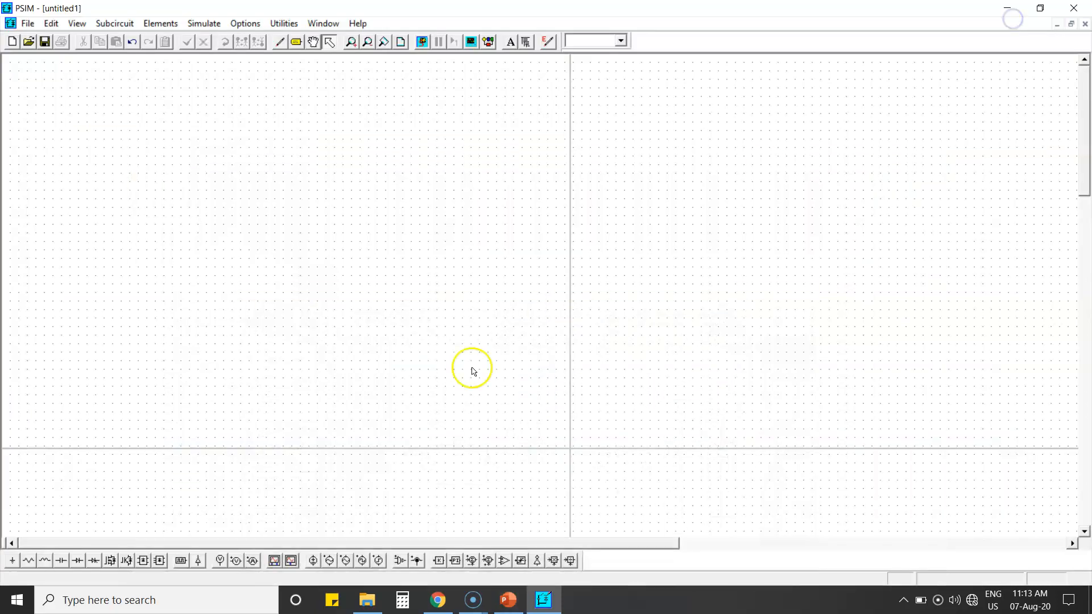
# Place one sinusoidal voltage source in the upper-left area of the blank schematic
pyautogui.click(329, 563)
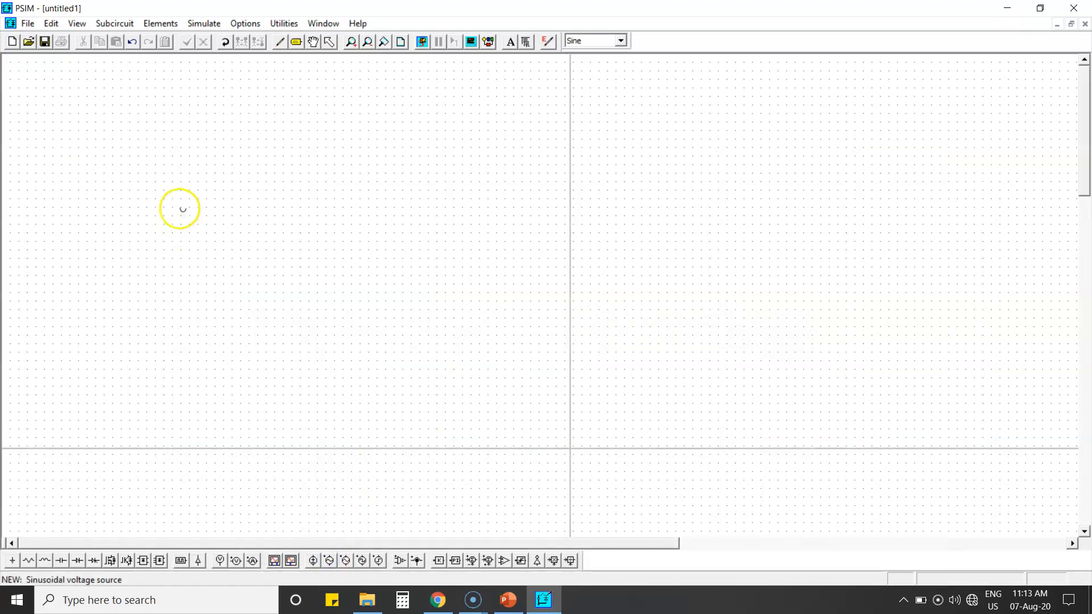
pyautogui.click(173, 212)
pyautogui.press('Escape')
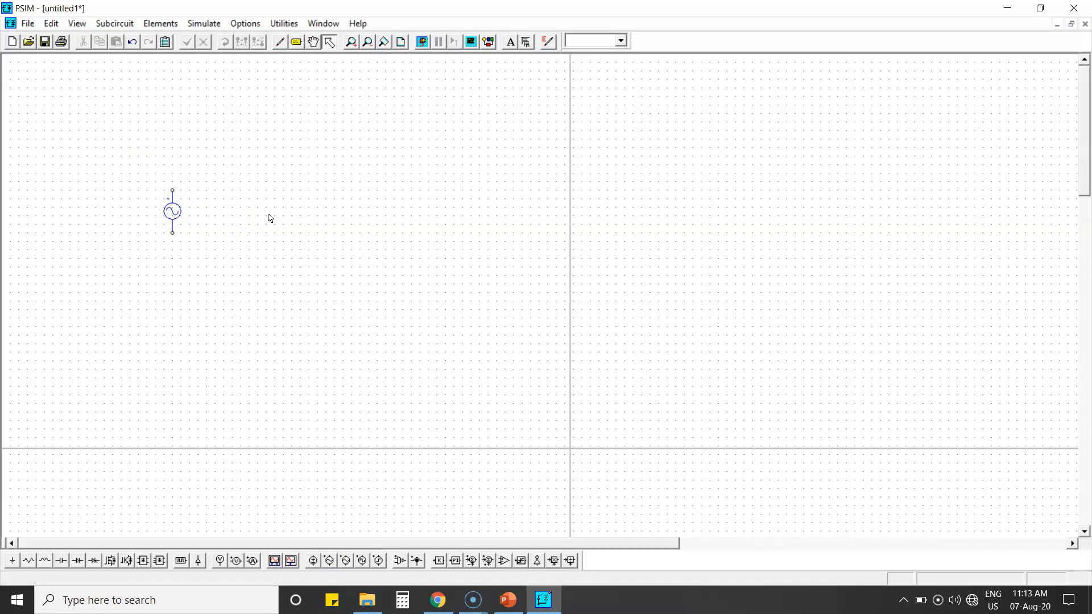
# Place five more sinusoidal voltage sources around the upper-left area of the sheet, and end the placement
pyautogui.click(330, 563)
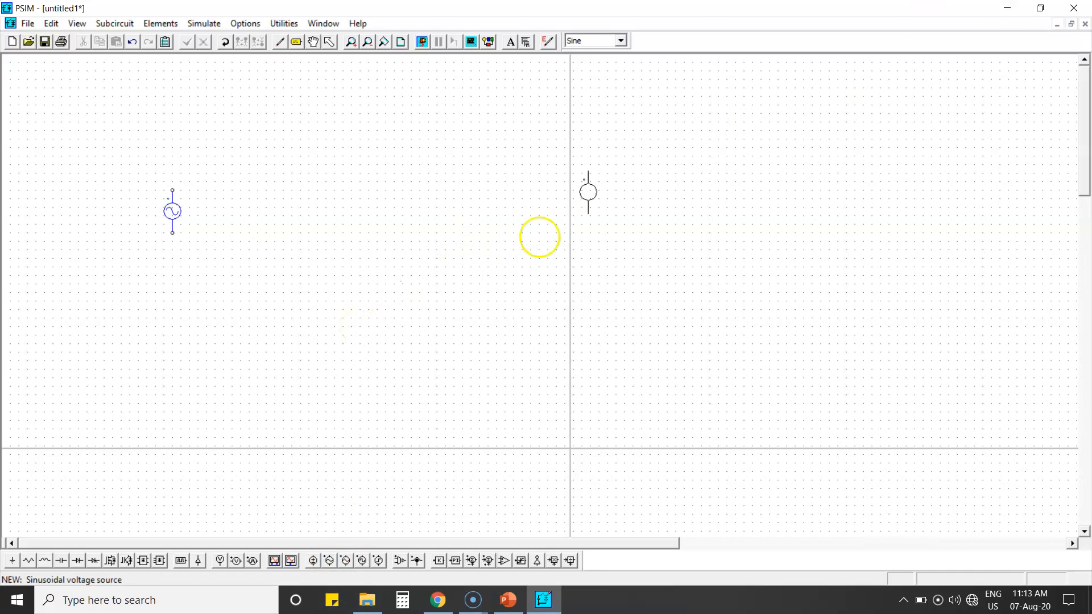
pyautogui.click(268, 202)
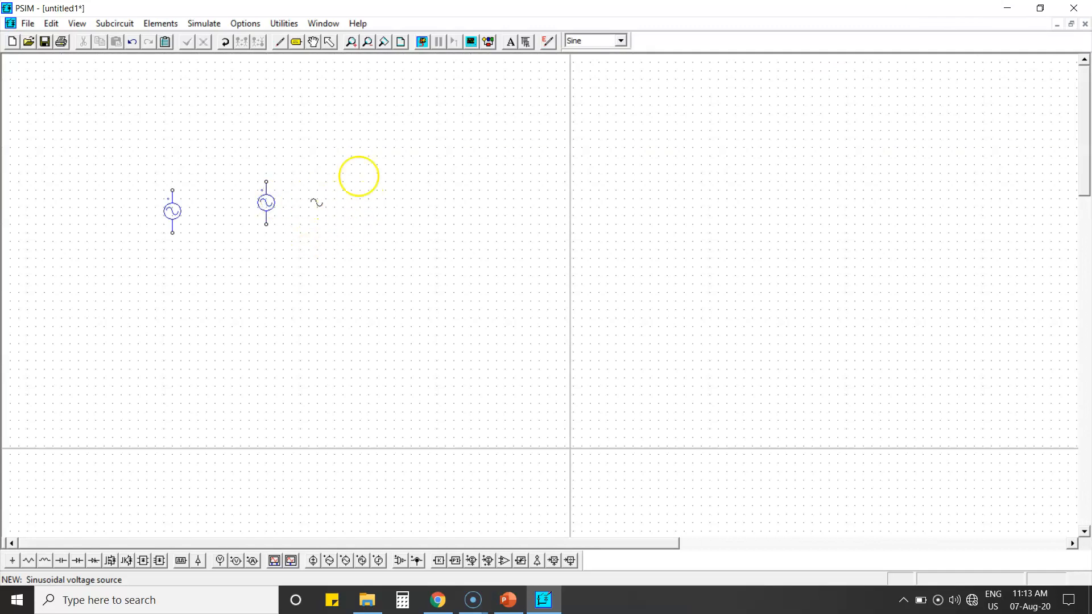
pyautogui.click(394, 194)
pyautogui.click(488, 202)
pyautogui.click(436, 297)
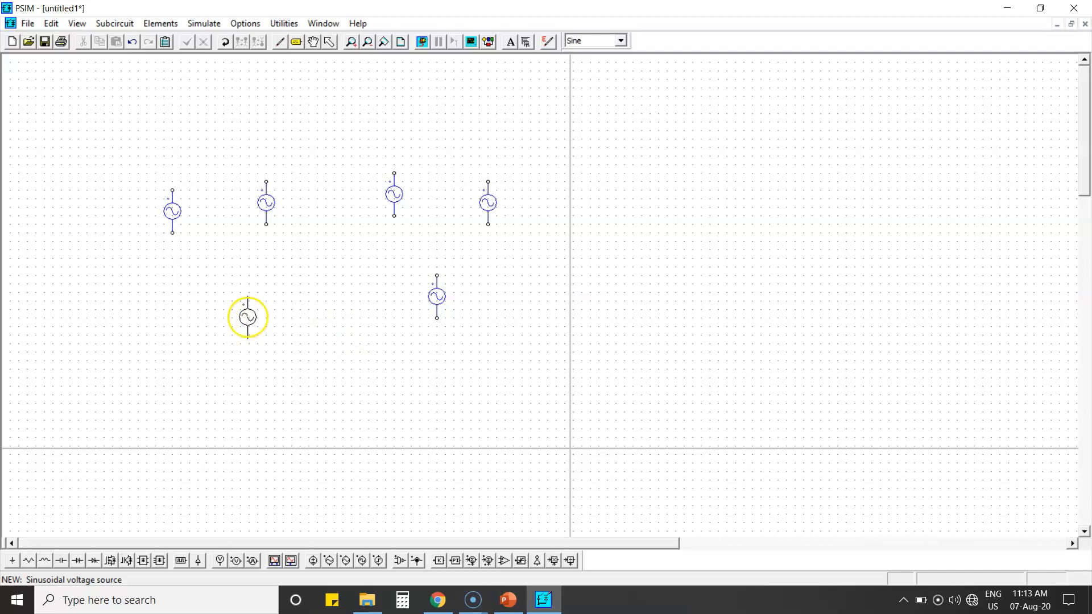
pyautogui.click(249, 315)
pyautogui.press('Escape')
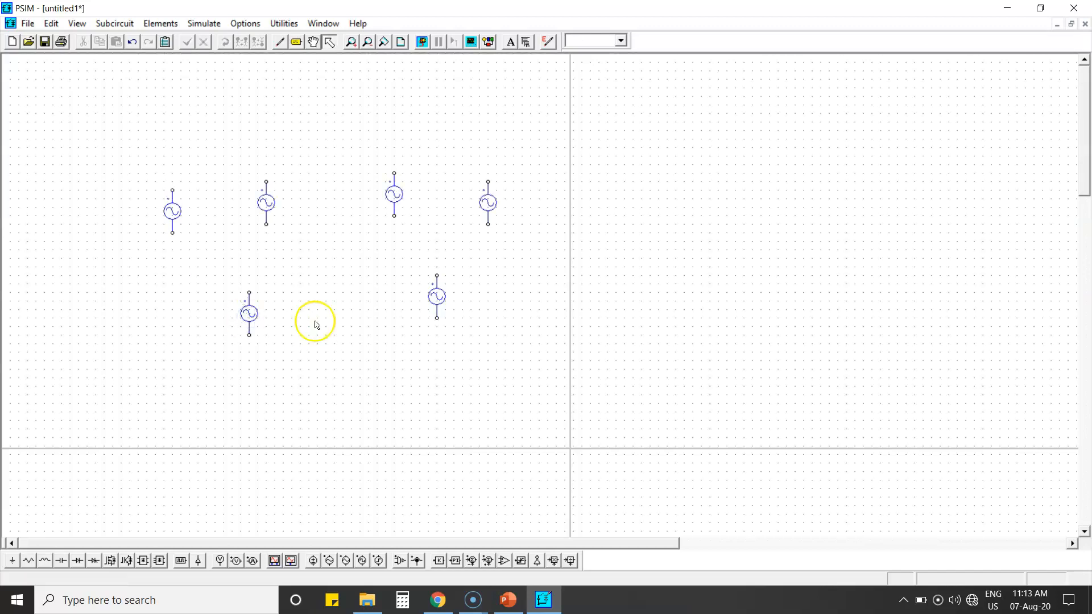
# Delete all the sinusoidal voltage sources so the schematic is empty
pyautogui.moveTo(218, 155); pyautogui.dragTo(531, 358)
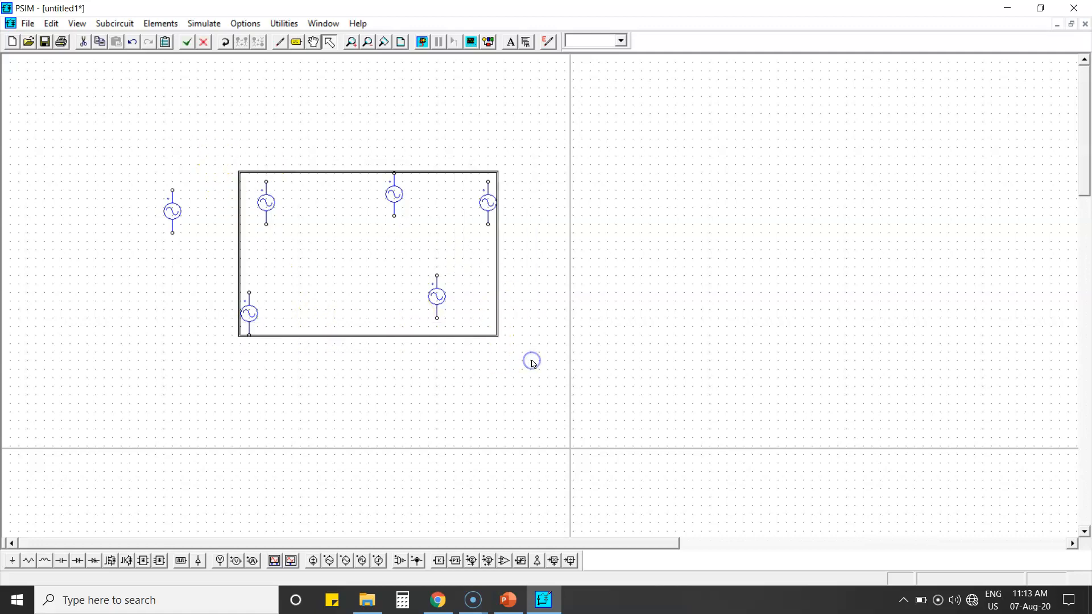
pyautogui.press('Delete')
pyautogui.click(158, 278)
pyautogui.click(166, 195)
pyautogui.press('Delete')
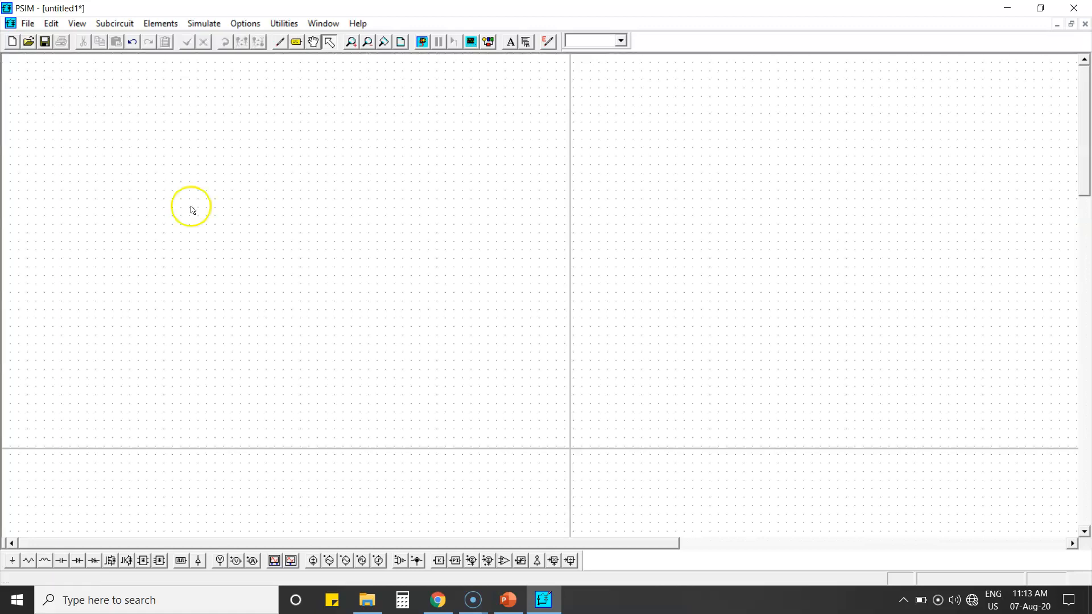
# Place a single sinusoidal voltage source as the AC supply in the upper-left area of the emptied sheet
pyautogui.click(329, 561)
pyautogui.click(164, 218)
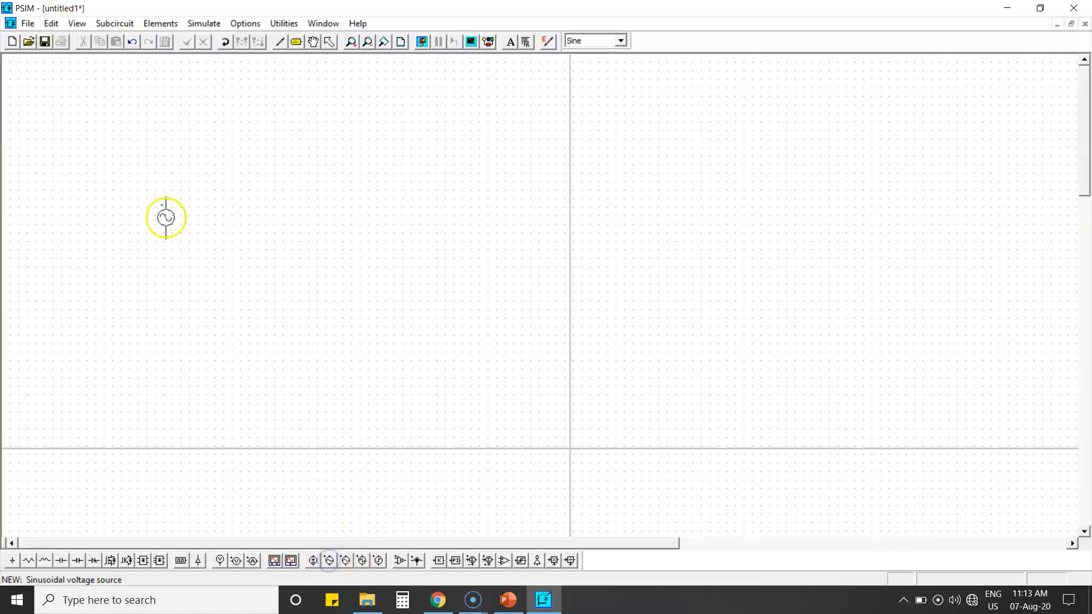
pyautogui.press('Escape')
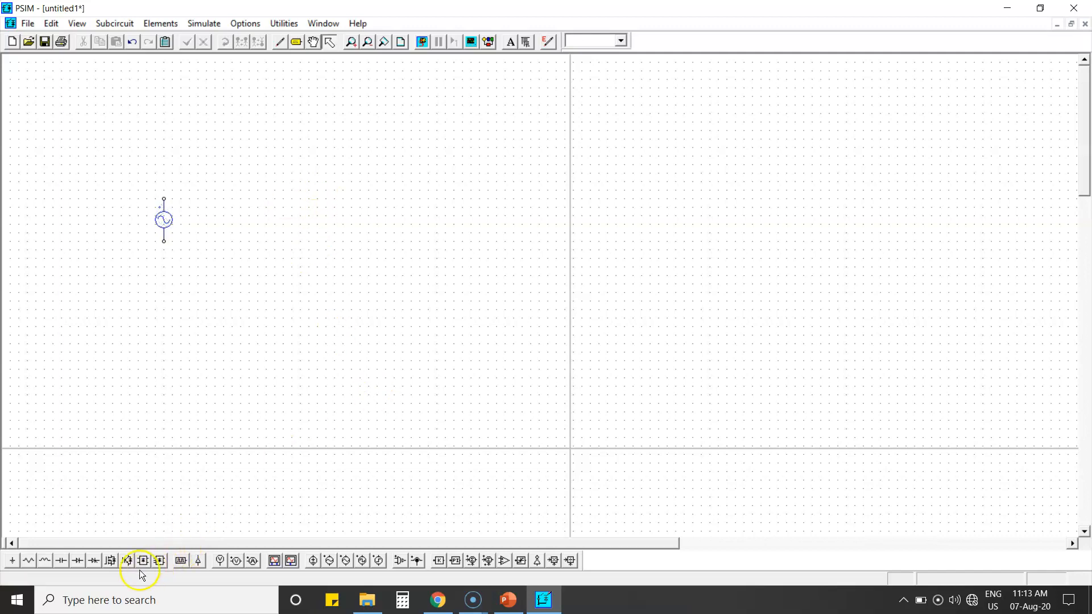
# Place a thyristor horizontally, above and to the right of the AC source
pyautogui.click(94, 560)
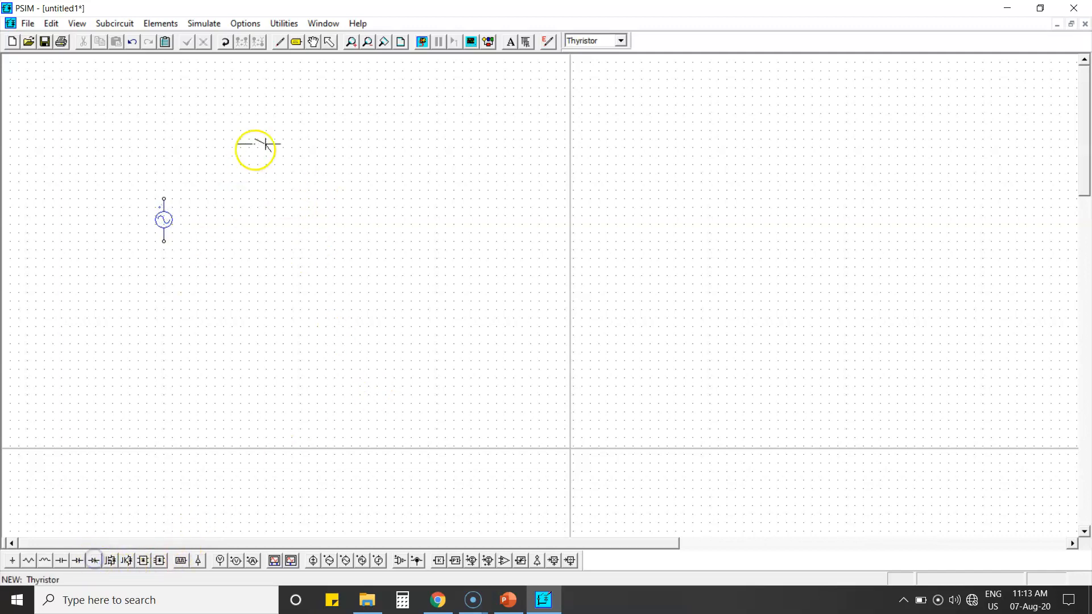
pyautogui.click(250, 152)
pyautogui.press('Escape')
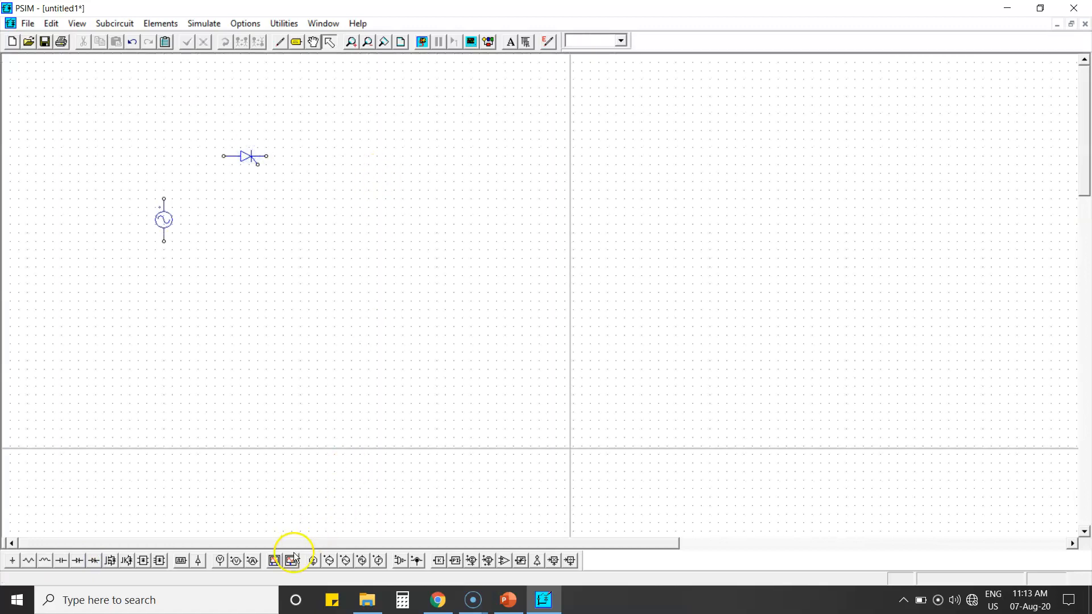
# Place a resistor to the right of the thyristor, level with the AC source, and rotate it to vertical
pyautogui.click(31, 560)
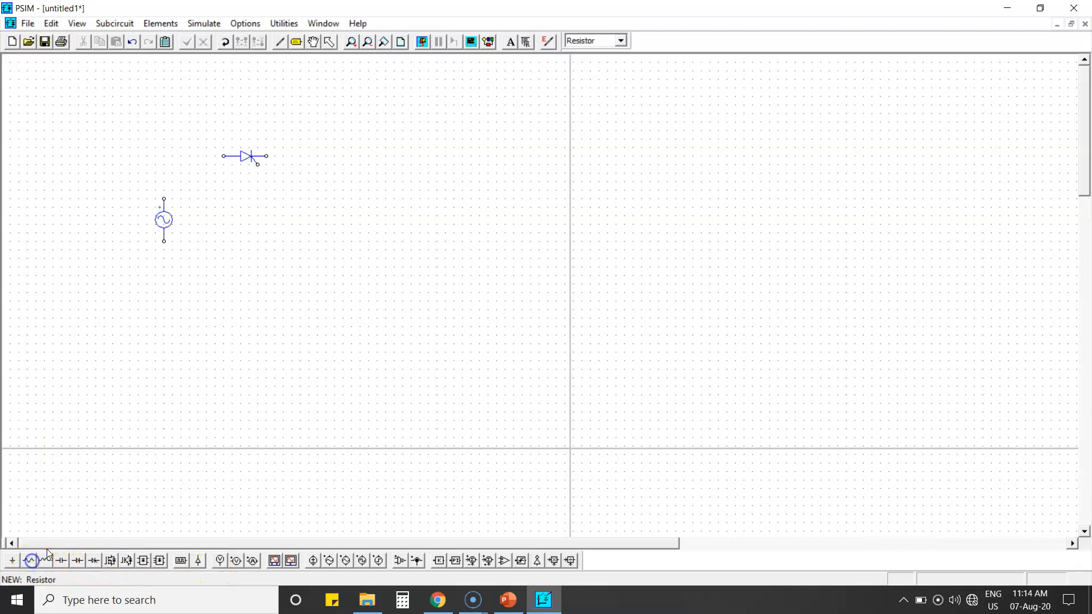
pyautogui.click(360, 225)
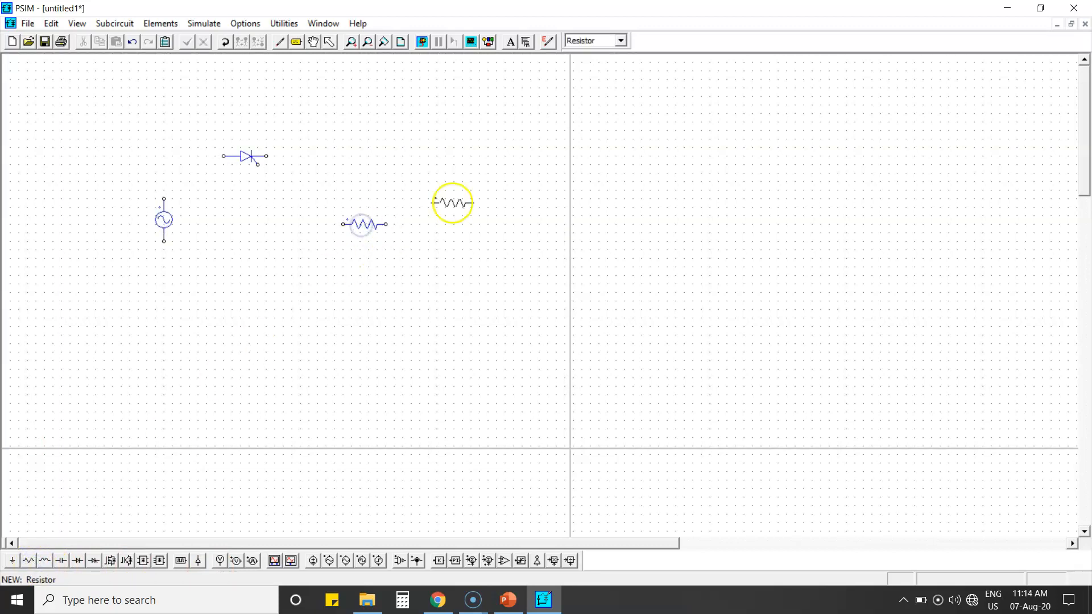
pyautogui.press('Escape')
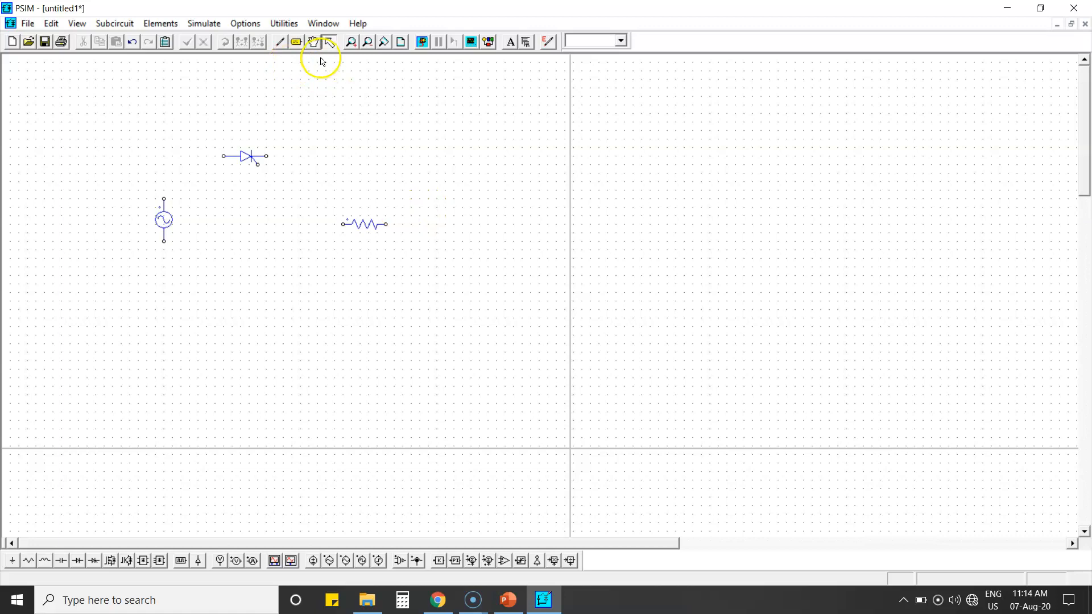
pyautogui.click(369, 224)
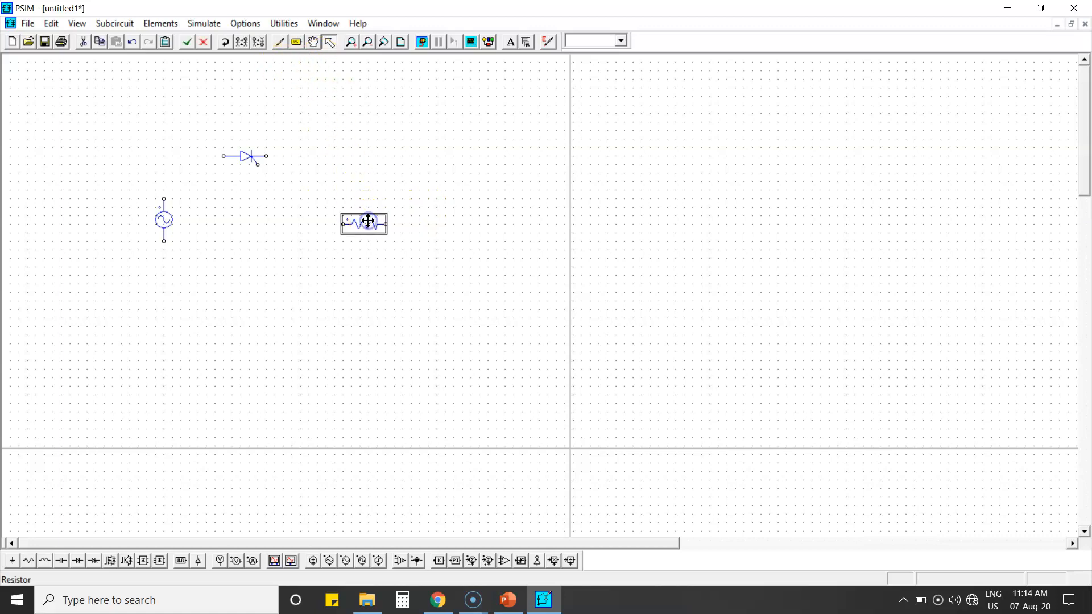
pyautogui.click(225, 45)
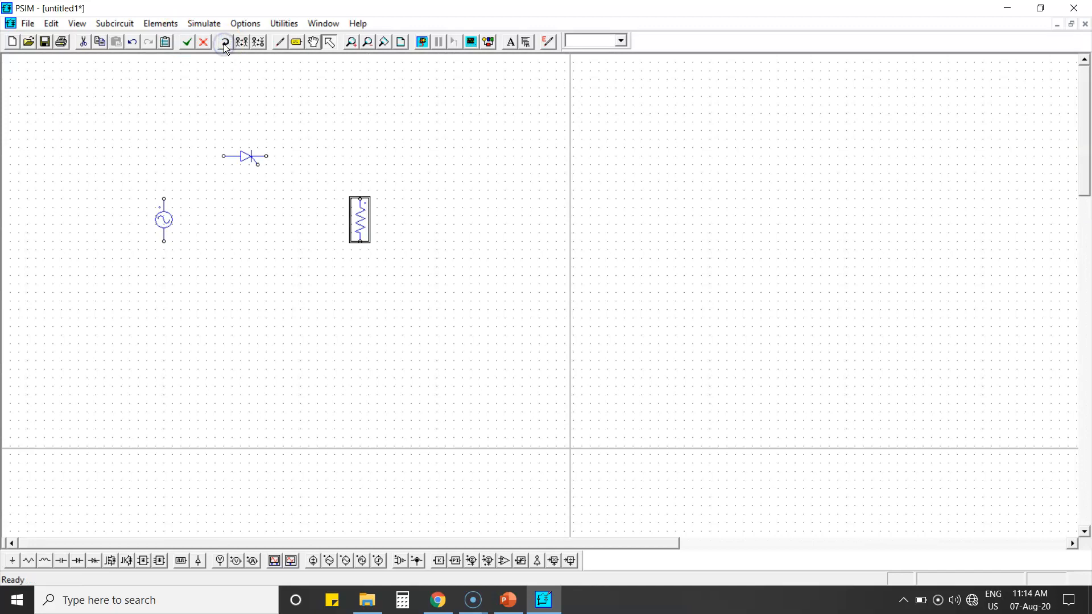
pyautogui.click(403, 122)
pyautogui.click(368, 205)
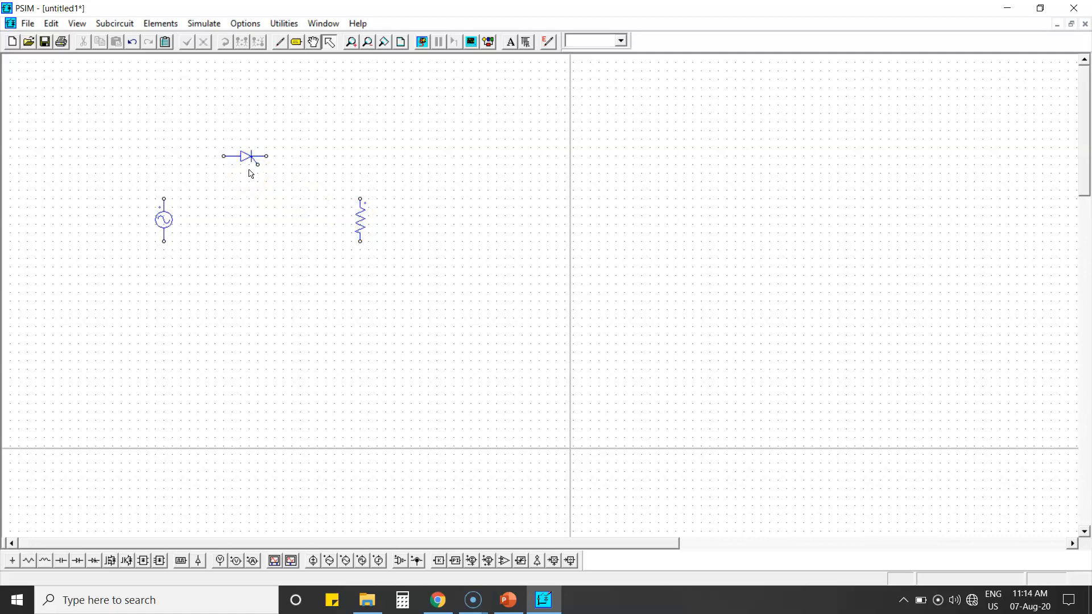
# Place a gating block just below the thyristor, with its output under the gate terminal
pyautogui.click(179, 561)
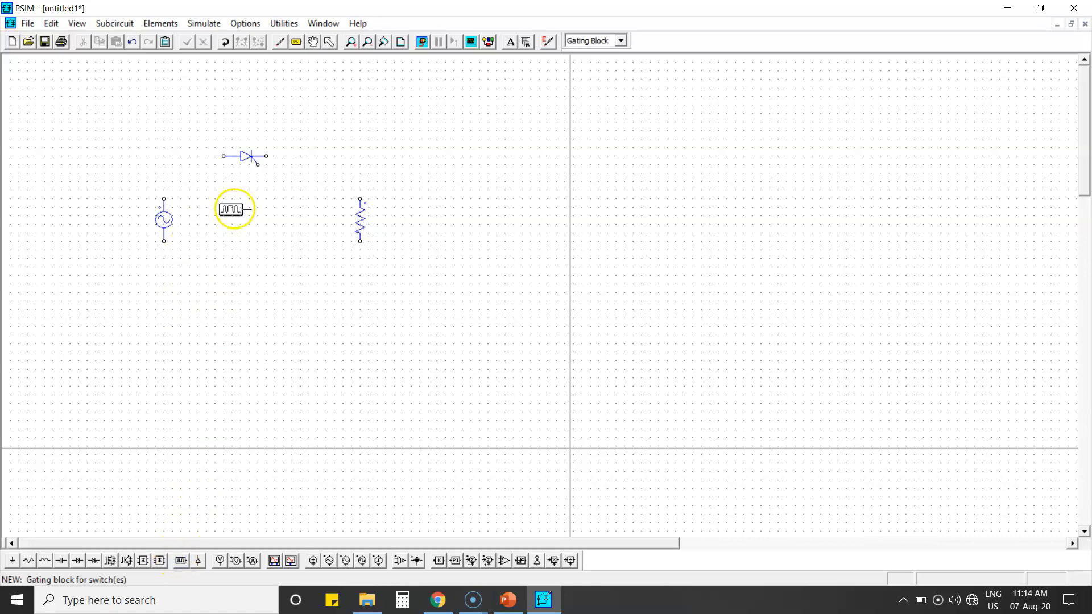
pyautogui.click(239, 192)
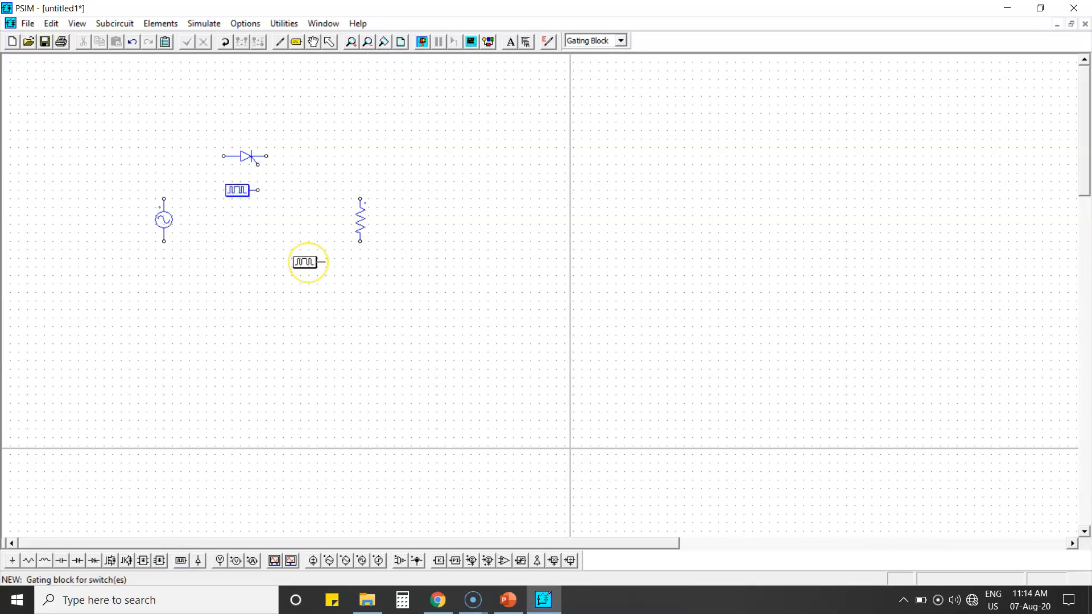
pyautogui.press('Escape')
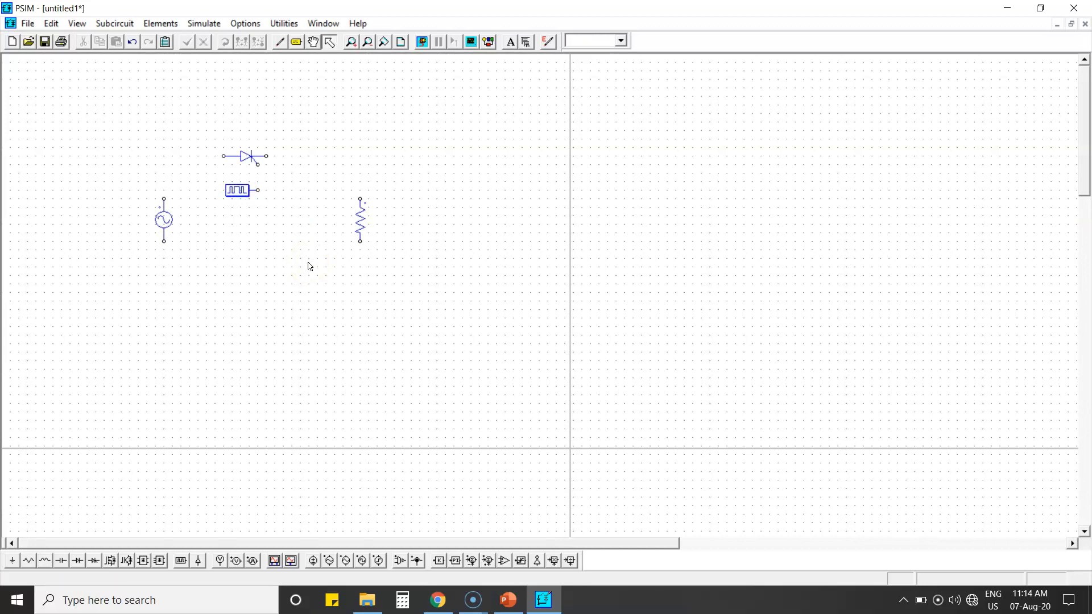
# Wire the AC source, thyristor and resistor into a closed loop and connect the gating block to the thyristor's gate
pyautogui.click(165, 201)
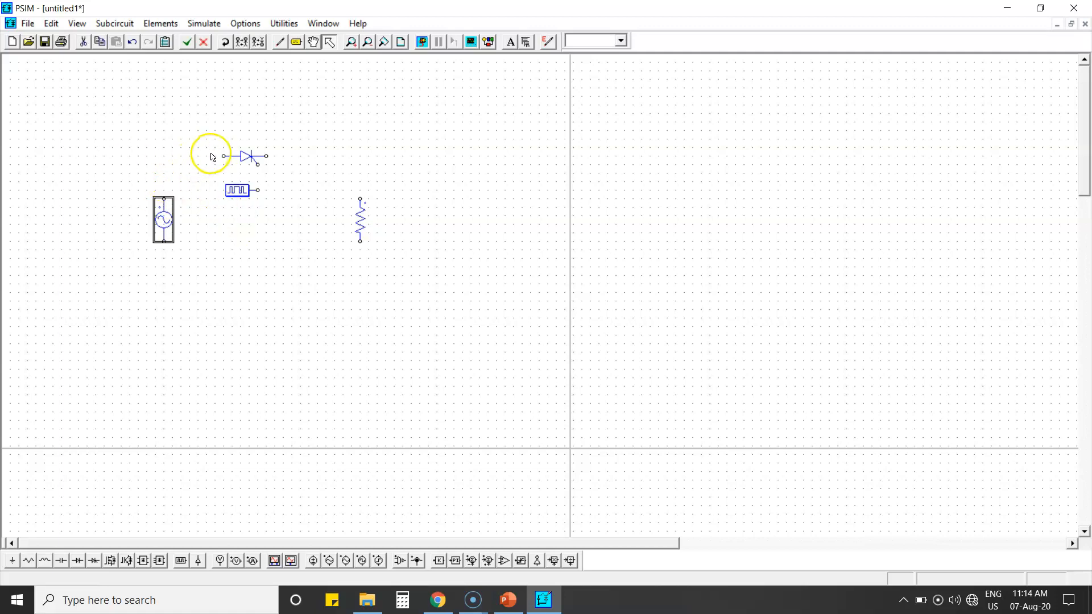
pyautogui.click(153, 164)
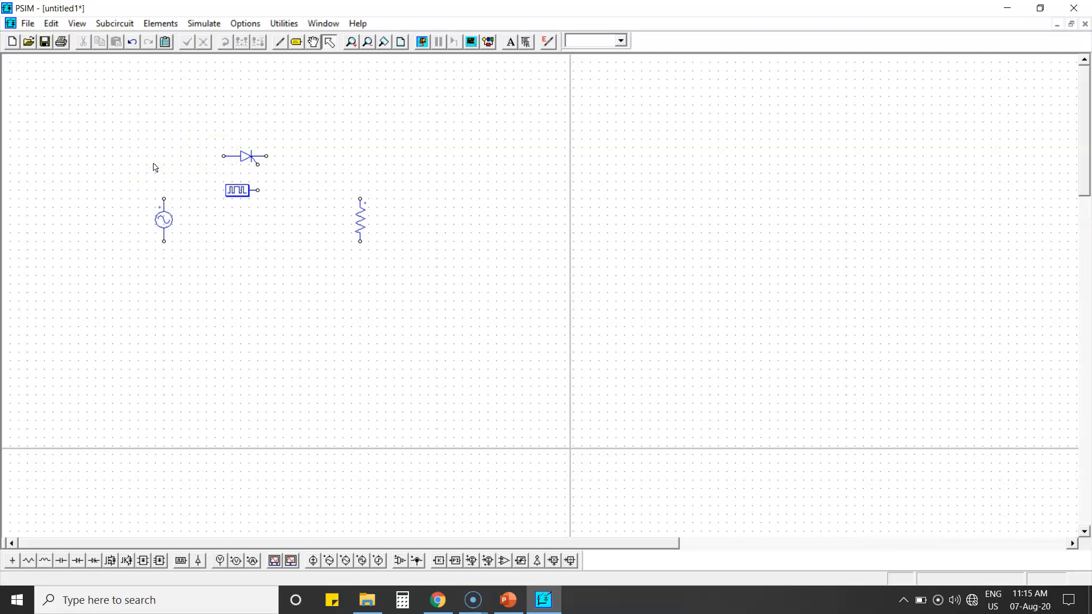
pyautogui.click(280, 43)
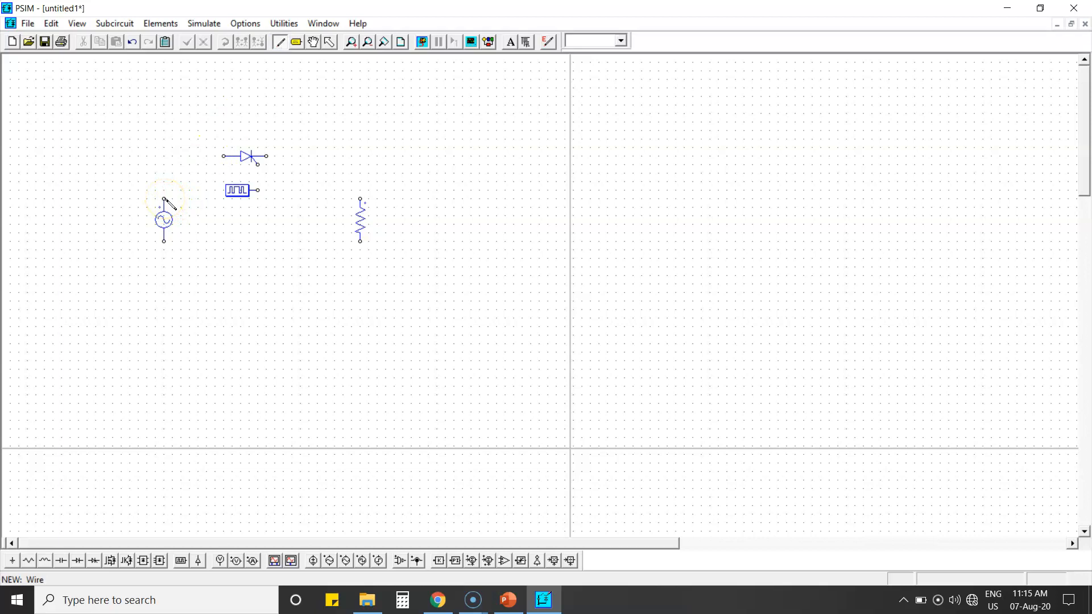
pyautogui.click(165, 199)
pyautogui.click(131, 159)
pyautogui.click(163, 197)
pyautogui.moveTo(164, 197)
pyautogui.mouseDown()
pyautogui.moveTo(176, 158)
pyautogui.moveTo(258, 165)
pyautogui.mouseUp()
pyautogui.moveTo(258, 164); pyautogui.dragTo(364, 197)
pyautogui.moveTo(361, 241); pyautogui.dragTo(165, 246)
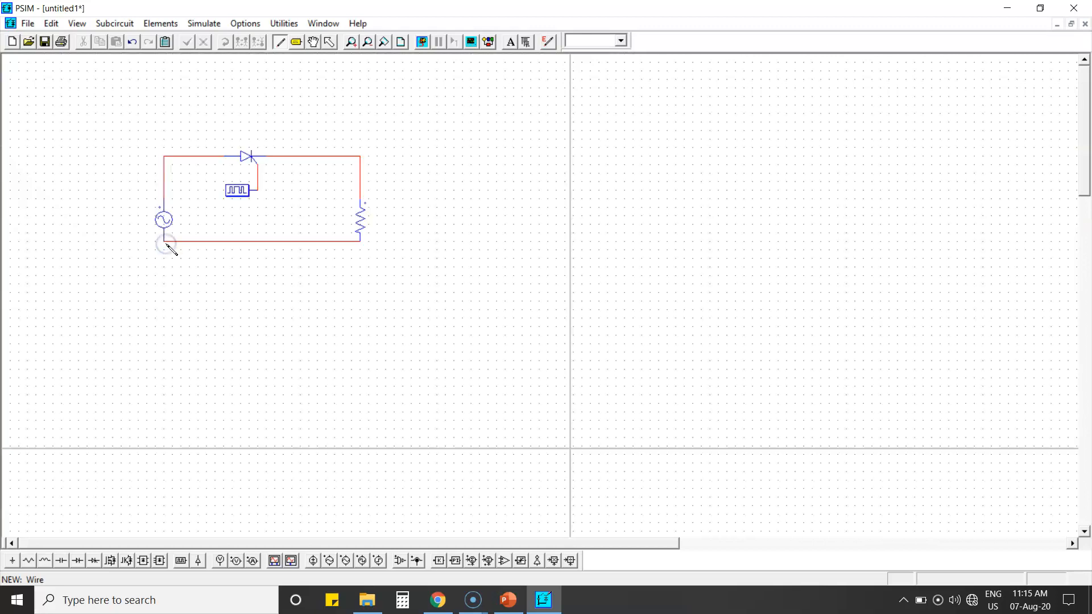
pyautogui.press('Escape')
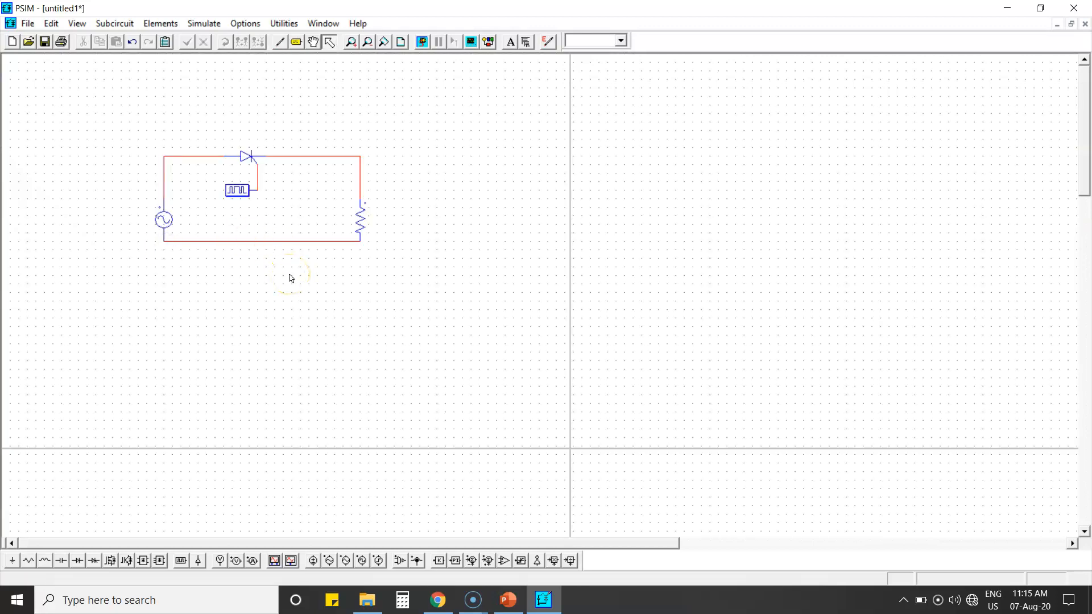
# Move the loop's return wire down, leaving a gap below the AC source and resistor
pyautogui.click(263, 242)
pyautogui.moveTo(263, 242); pyautogui.dragTo(257, 275)
pyautogui.click(429, 225)
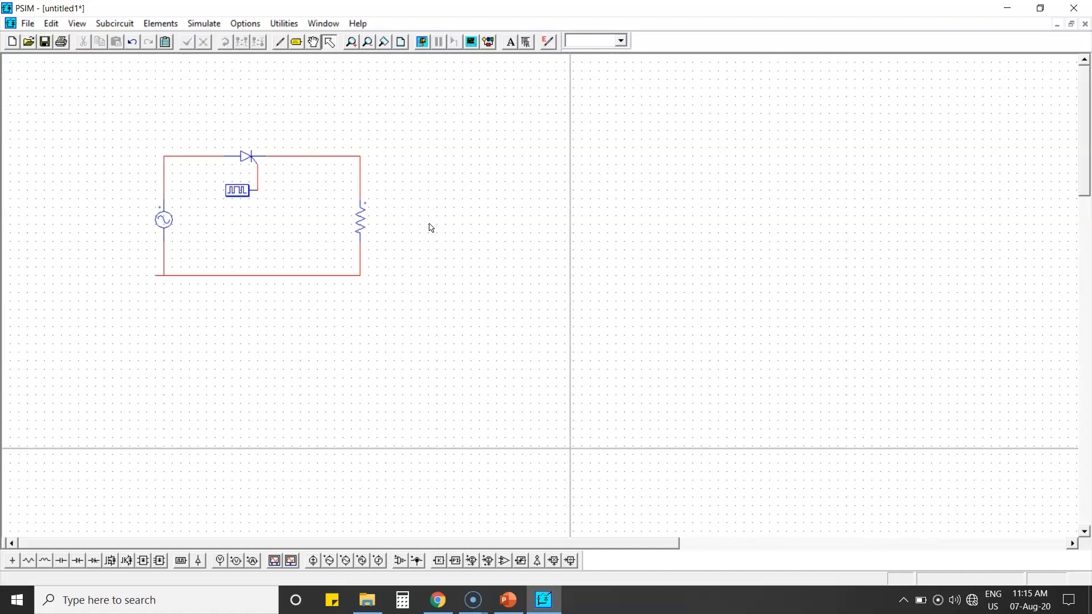
# Rename the sinusoidal voltage source as InputVoltage
pyautogui.doubleClick(163, 219)
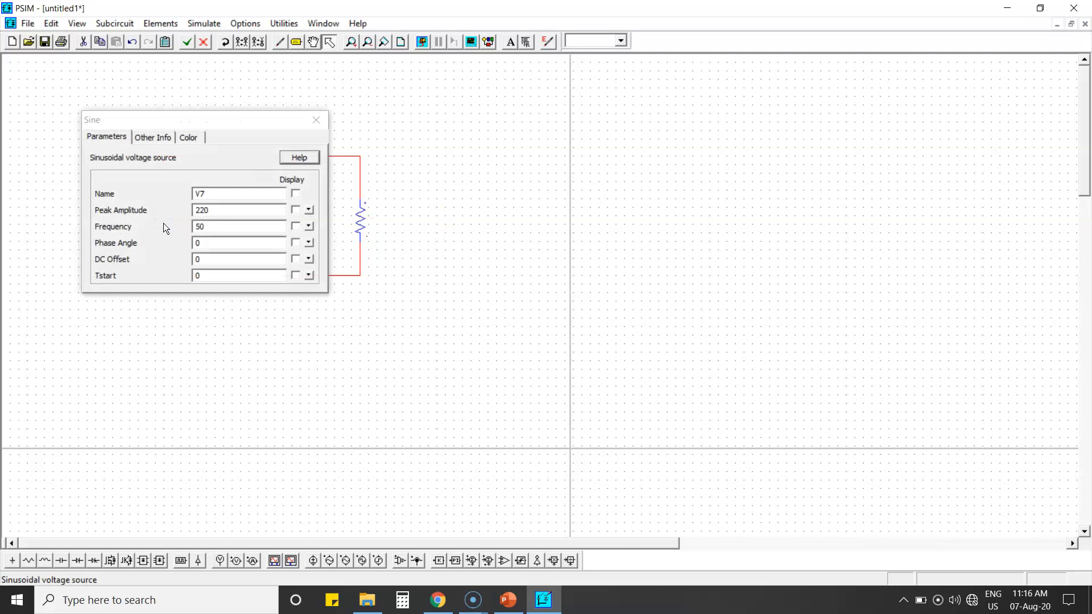
pyautogui.click(211, 194)
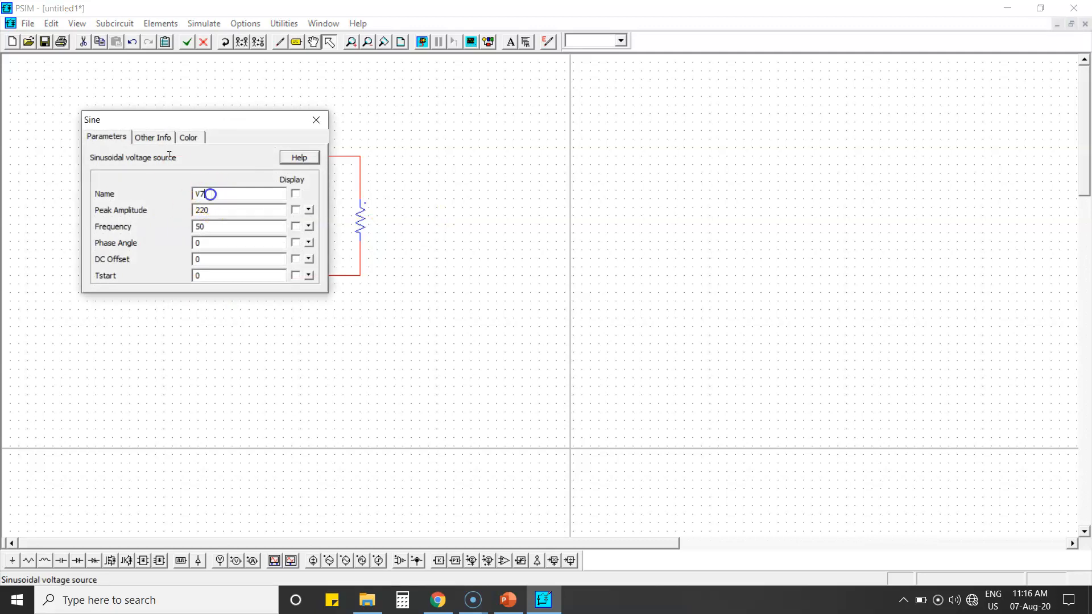
pyautogui.click(211, 194)
pyautogui.press('BackSpace')
pyautogui.press('BackSpace')
pyautogui.write('inp')
pyautogui.press('BackSpace')
pyautogui.press('BackSpace')
pyautogui.press('BackSpace')
pyautogui.write('InputVoltage')
# Set the source's peak amplitude to 325 and display that value on the schematic
pyautogui.doubleClick(212, 208)
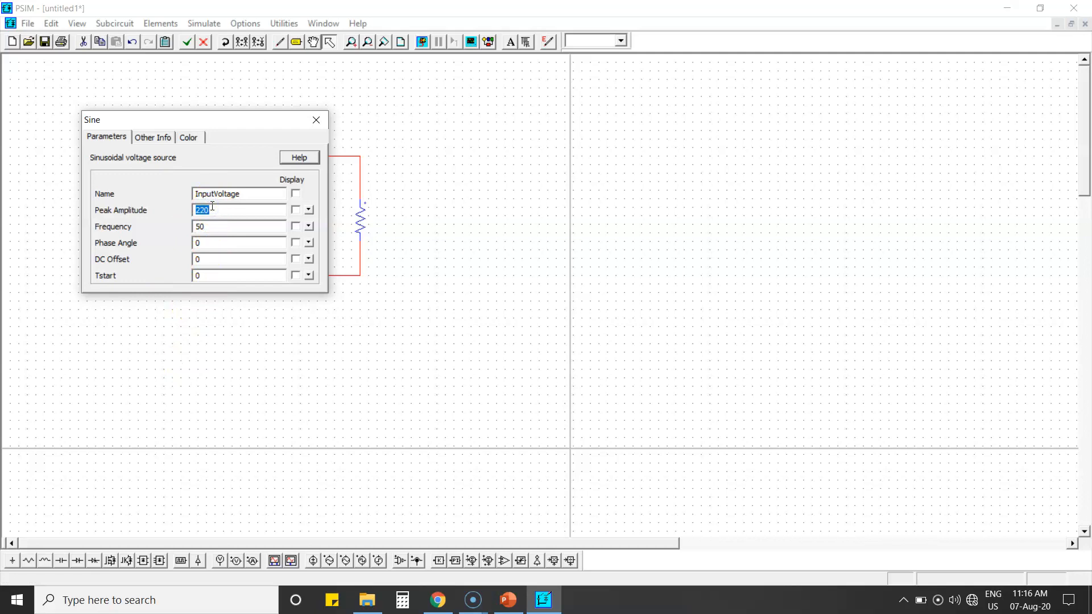
pyautogui.write('325')
pyautogui.click(295, 210)
pyautogui.click(317, 121)
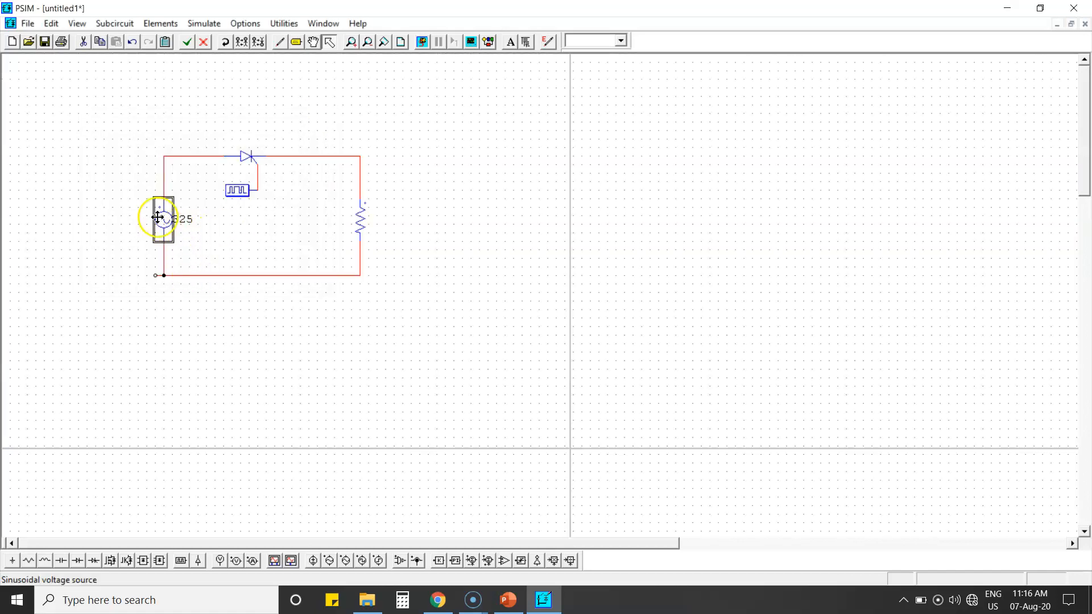
pyautogui.doubleClick(157, 217)
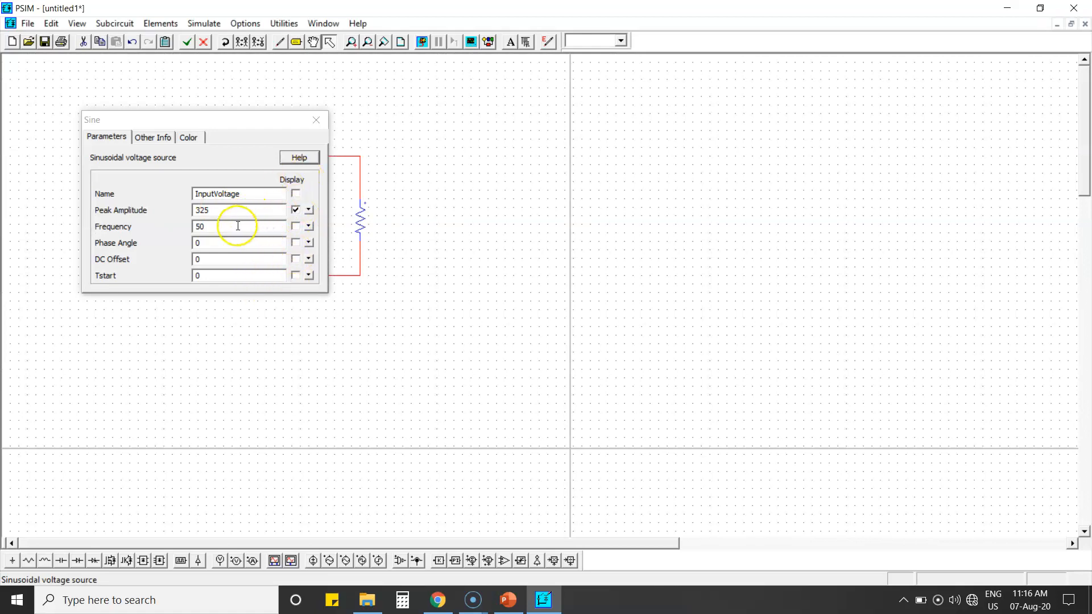
pyautogui.click(314, 127)
pyautogui.click(108, 325)
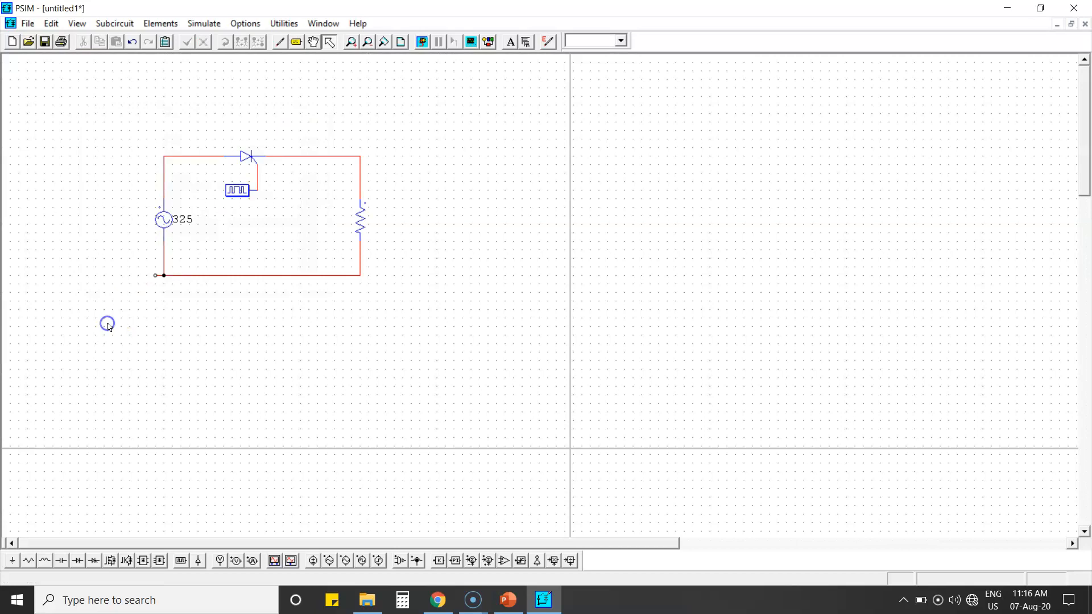
# Rename the resistor as RLoad
pyautogui.doubleClick(360, 219)
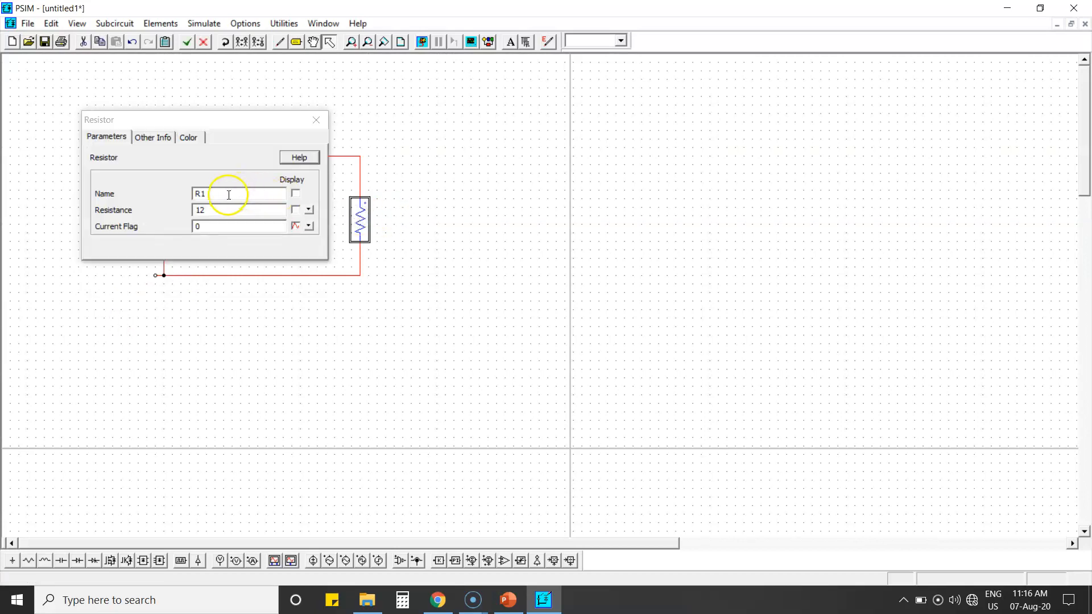
pyautogui.click(229, 195)
pyautogui.press('BackSpace')
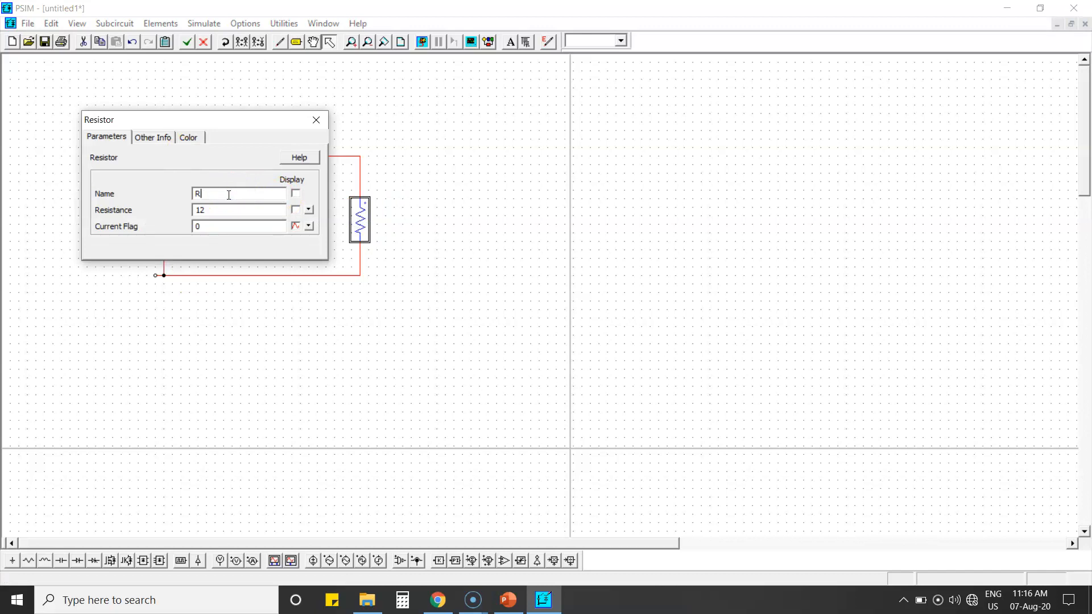
pyautogui.write('oa')
pyautogui.press('BackSpace')
pyautogui.press('BackSpace')
pyautogui.write('Load')
# Set the load resistance to 100 and display that value on the schematic
pyautogui.doubleClick(200, 210)
pyautogui.write('100')
pyautogui.click(295, 210)
pyautogui.click(317, 119)
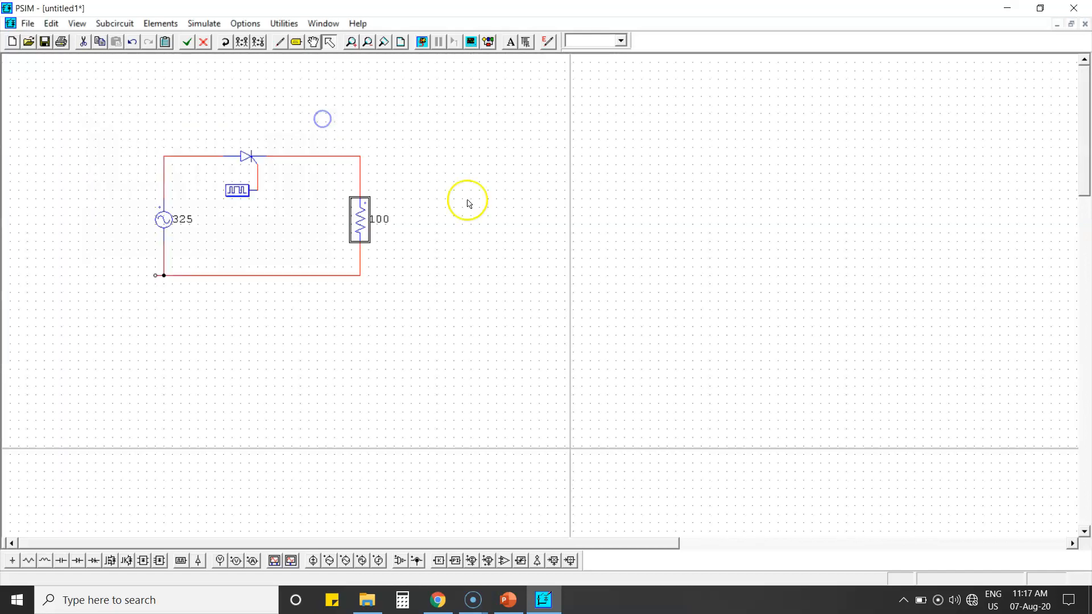
pyautogui.click(469, 204)
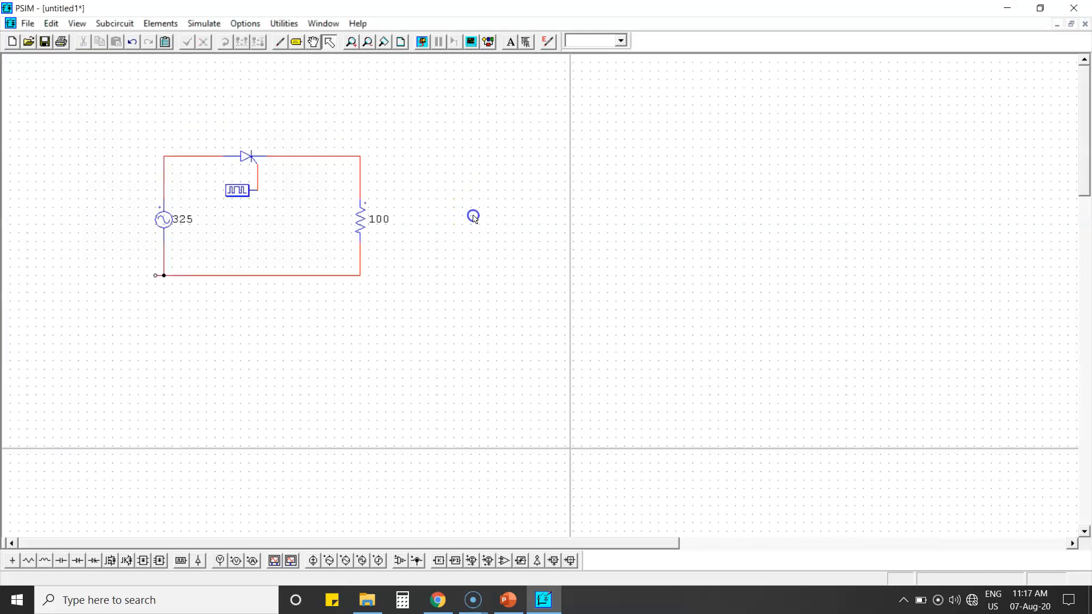
# Rename the gating block as Gate and set its frequency to 50
pyautogui.doubleClick(241, 193)
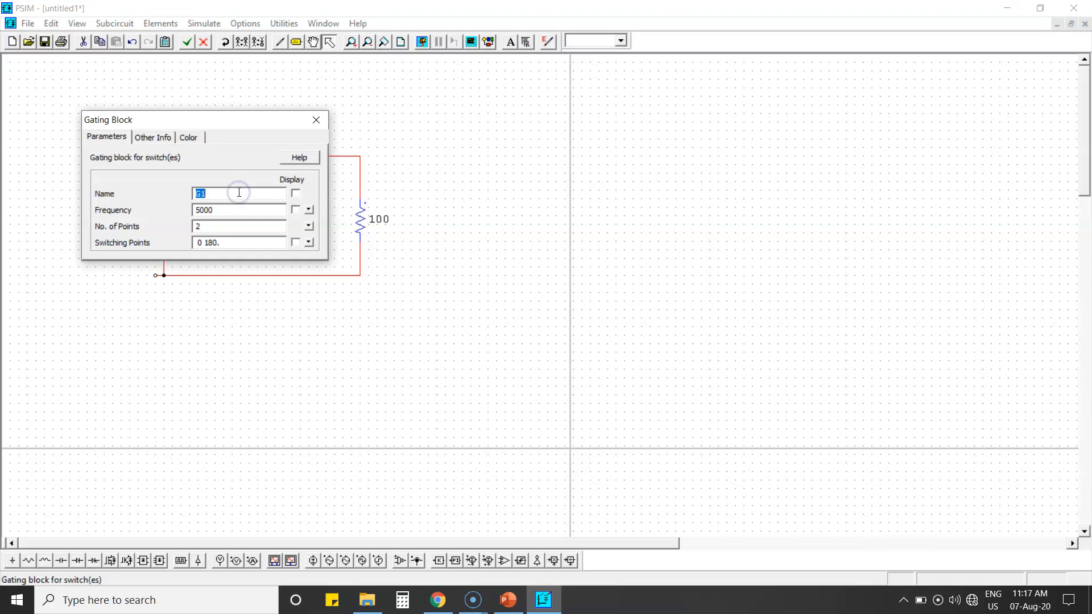
pyautogui.write('Gate')
pyautogui.click(224, 210)
pyautogui.moveTo(225, 211); pyautogui.dragTo(192, 212)
pyautogui.write('50')
pyautogui.doubleClick(214, 227)
# Set the gating block's two switching points to 30 and 35
pyautogui.doubleClick(199, 242)
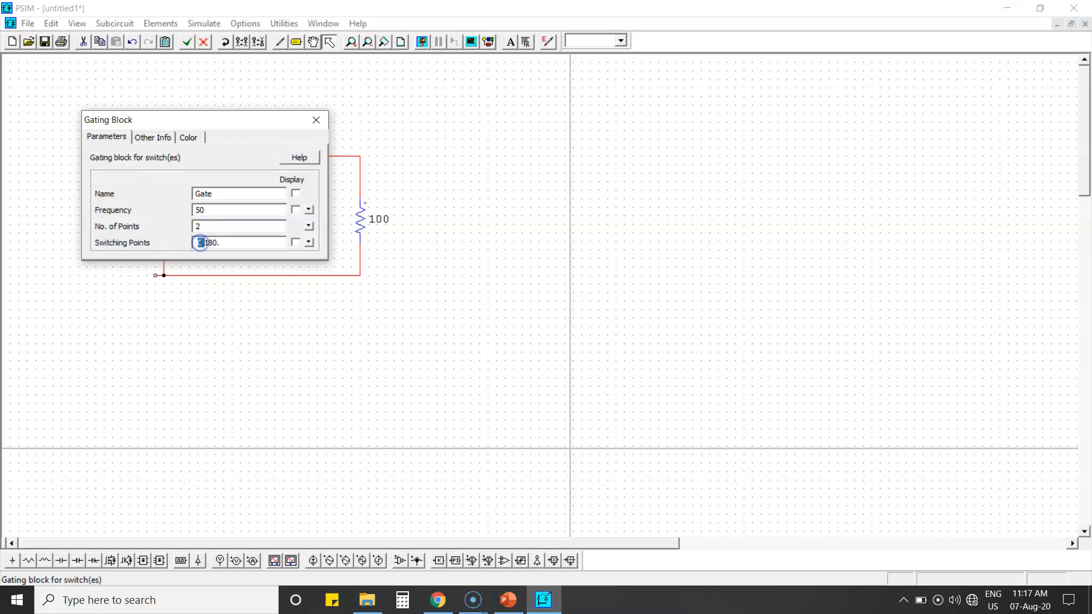
pyautogui.write('30')
pyautogui.press('BackSpace')
pyautogui.press('Right')
pyautogui.press('Right')
pyautogui.press('Delete')
pyautogui.press('Delete')
pyautogui.press('Delete')
pyautogui.press('Delete')
pyautogui.write('35')
pyautogui.doubleClick(202, 242)
pyautogui.click(206, 242)
pyautogui.doubleClick(199, 230)
pyautogui.click(313, 120)
pyautogui.click(412, 149)
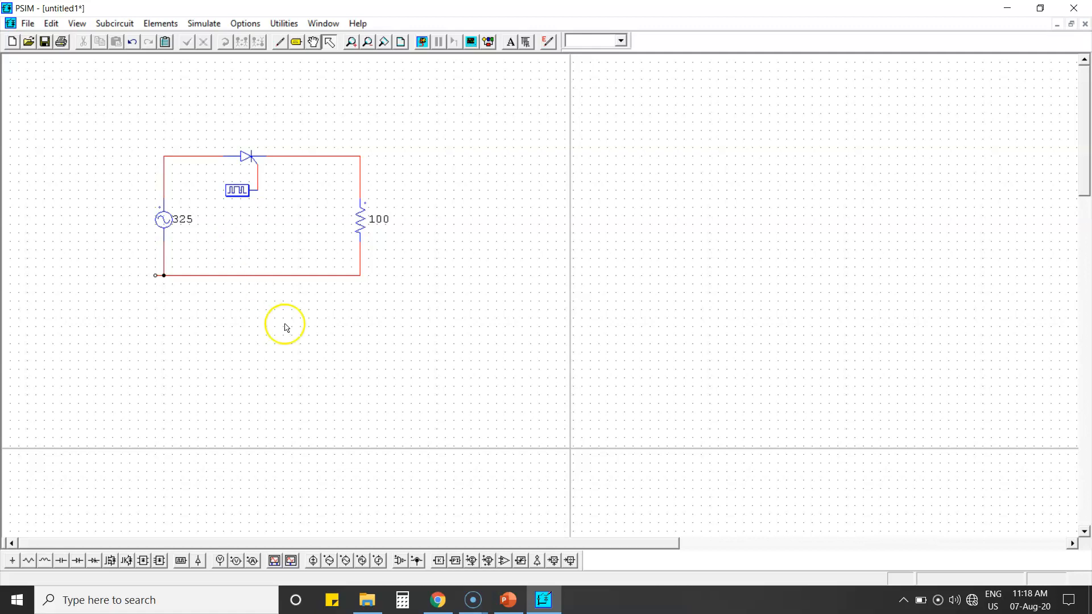
# Place two node-to-node voltage probes, one to the left of the AC source and one to the right of the resistor
pyautogui.click(236, 561)
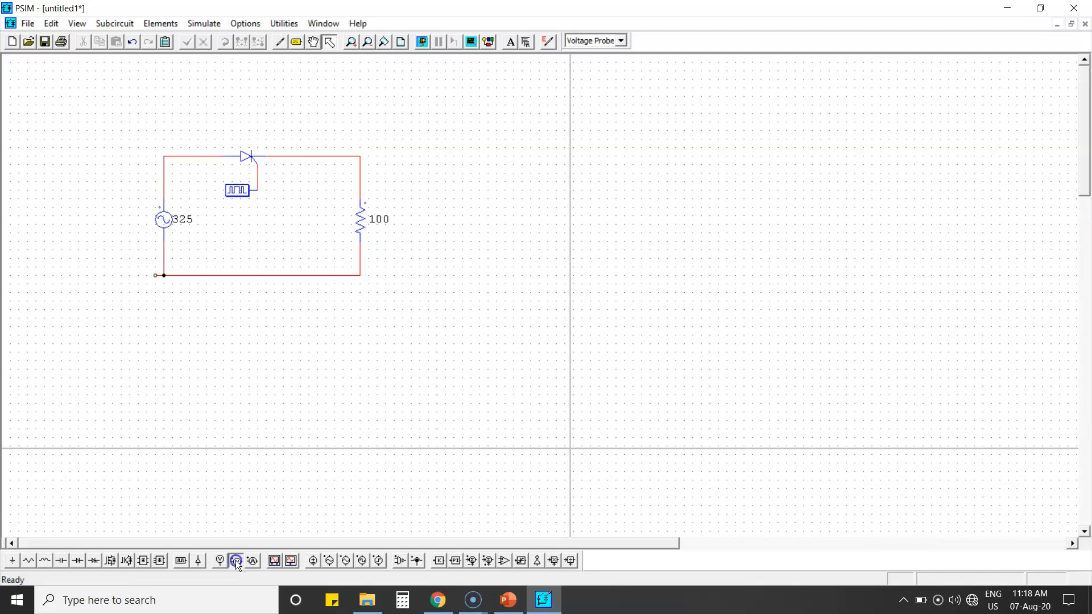
pyautogui.click(78, 216)
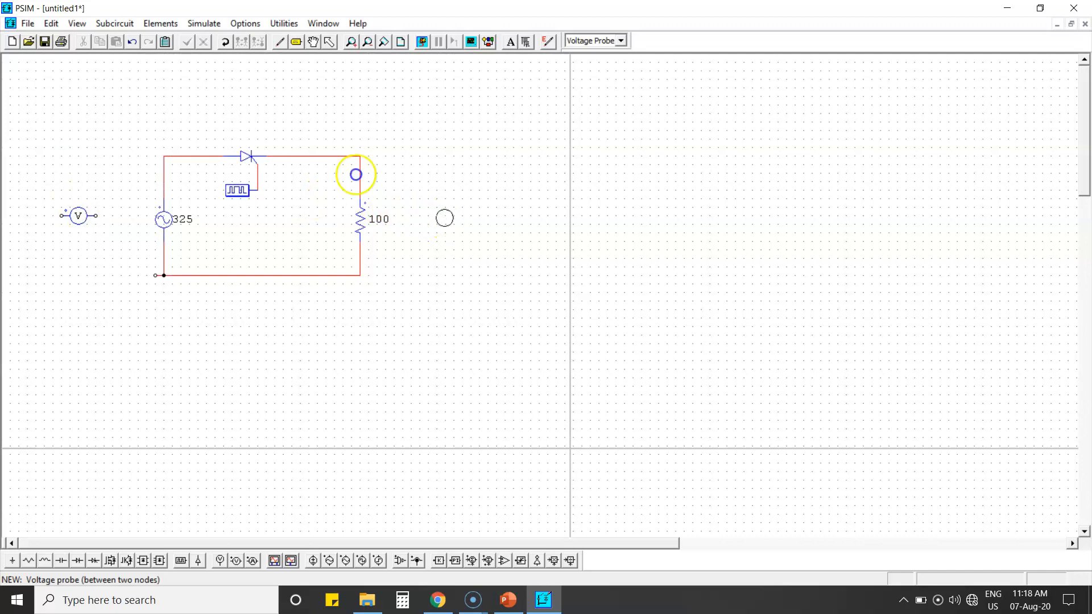
pyautogui.click(446, 215)
pyautogui.press('Escape')
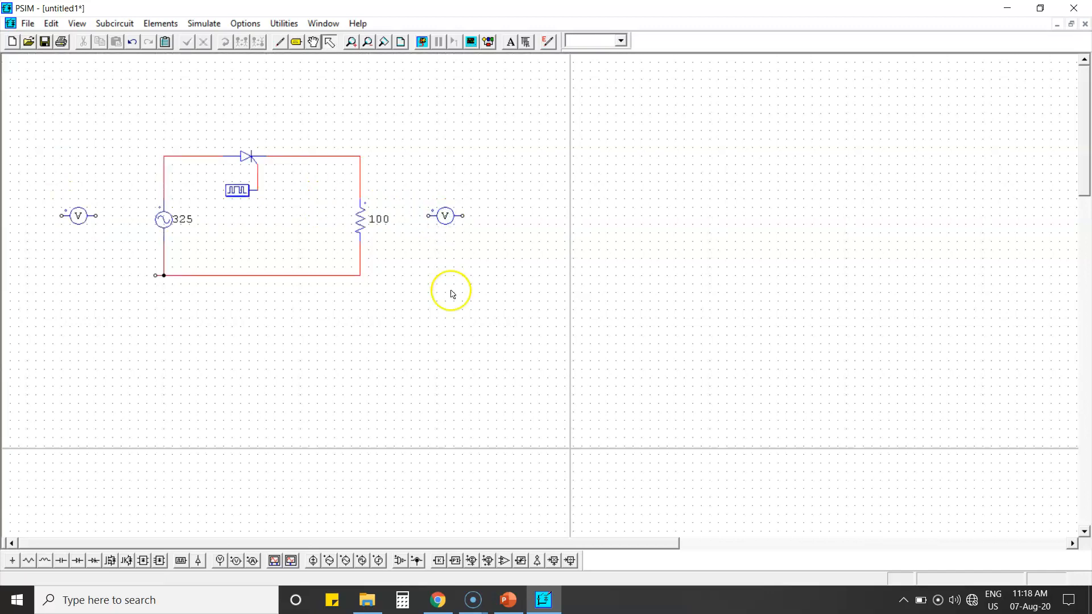
# Replace the wire between the thyristor and the resistor with a current probe aligned with the thyristor
pyautogui.click(252, 562)
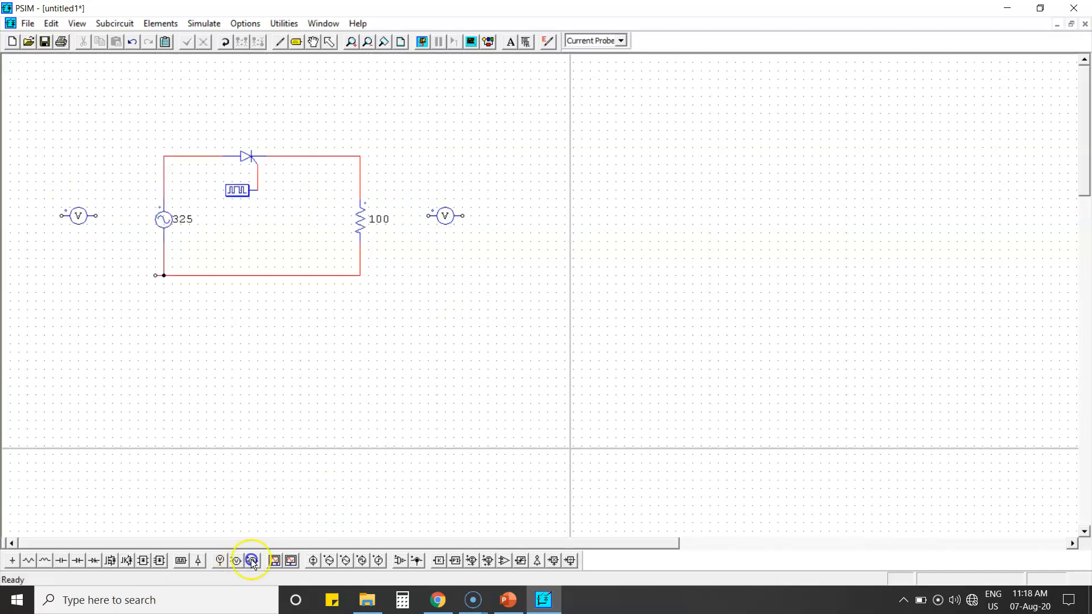
pyautogui.click(317, 138)
pyautogui.press('Escape')
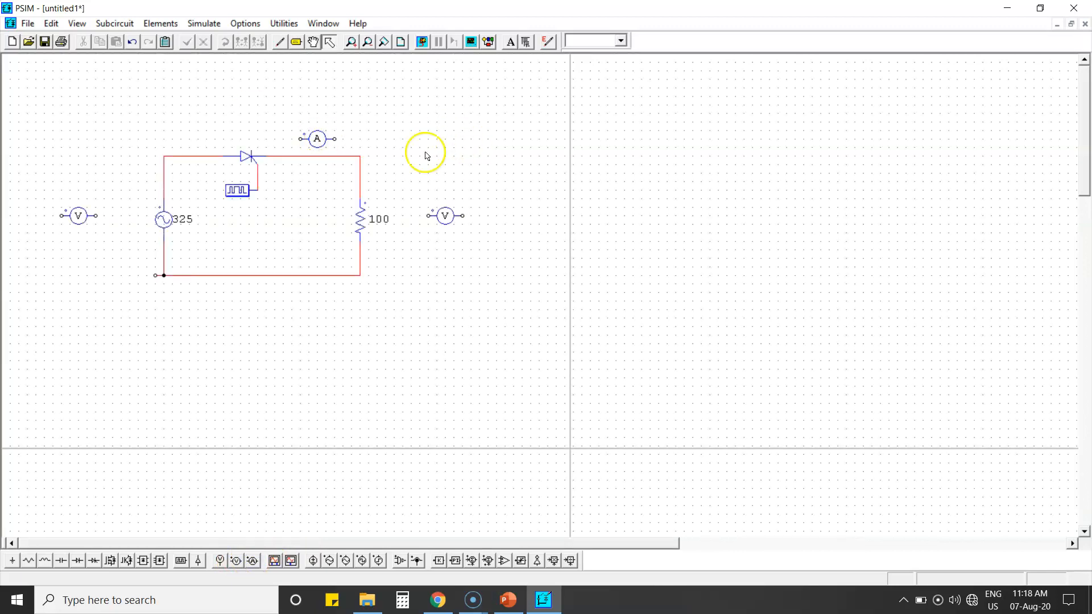
pyautogui.click(306, 158)
pyautogui.press('Delete')
pyautogui.click(317, 141)
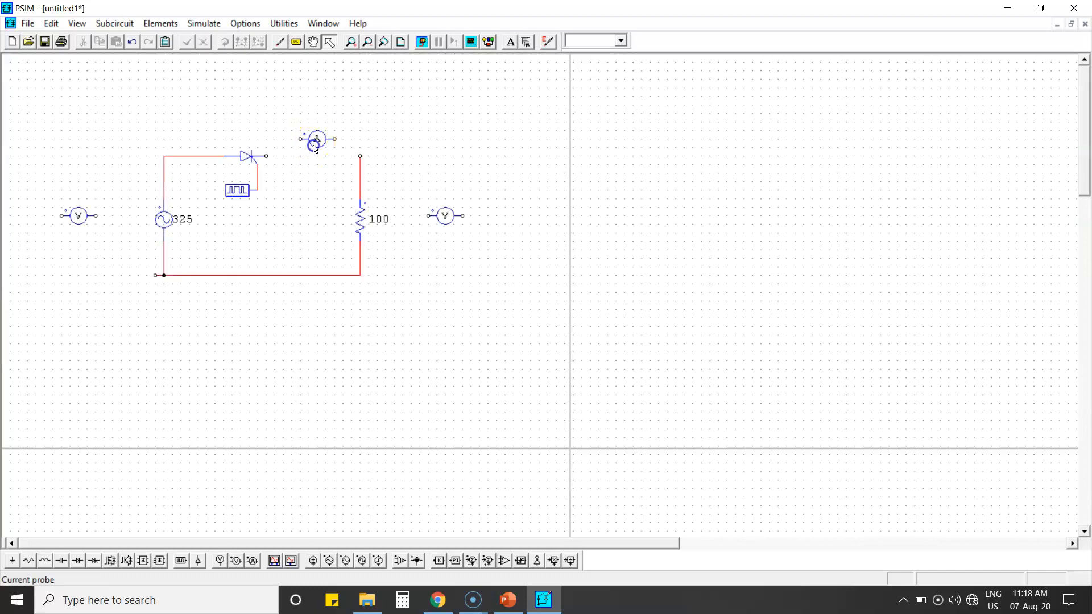
pyautogui.moveTo(319, 147); pyautogui.dragTo(309, 164)
pyautogui.click(315, 85)
# Wire the current probe in series between the thyristor's cathode and the resistor's upper branch
pyautogui.click(282, 47)
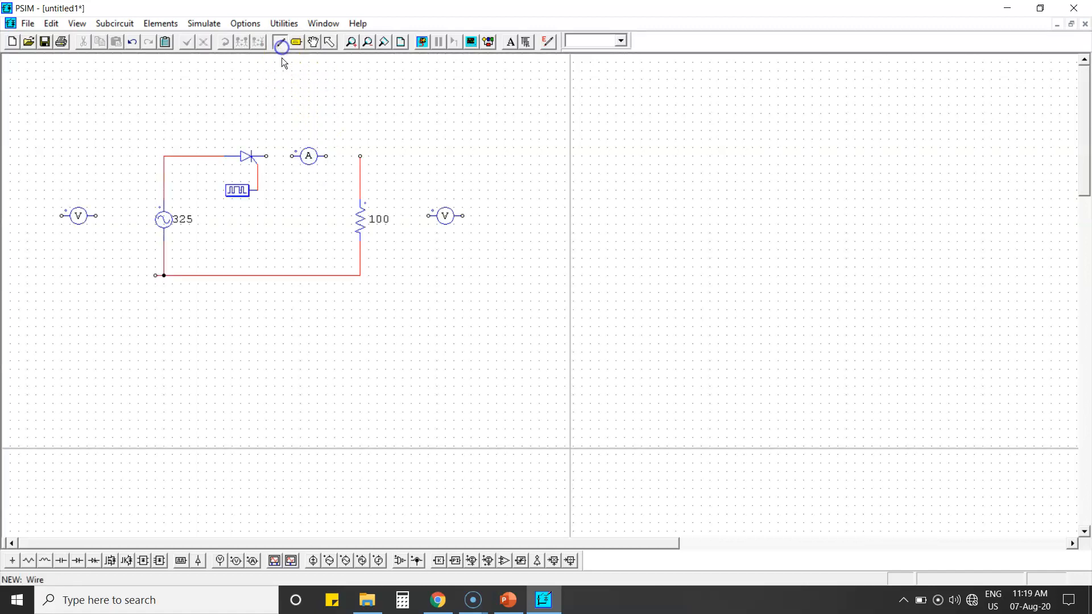
pyautogui.moveTo(267, 156); pyautogui.dragTo(359, 157)
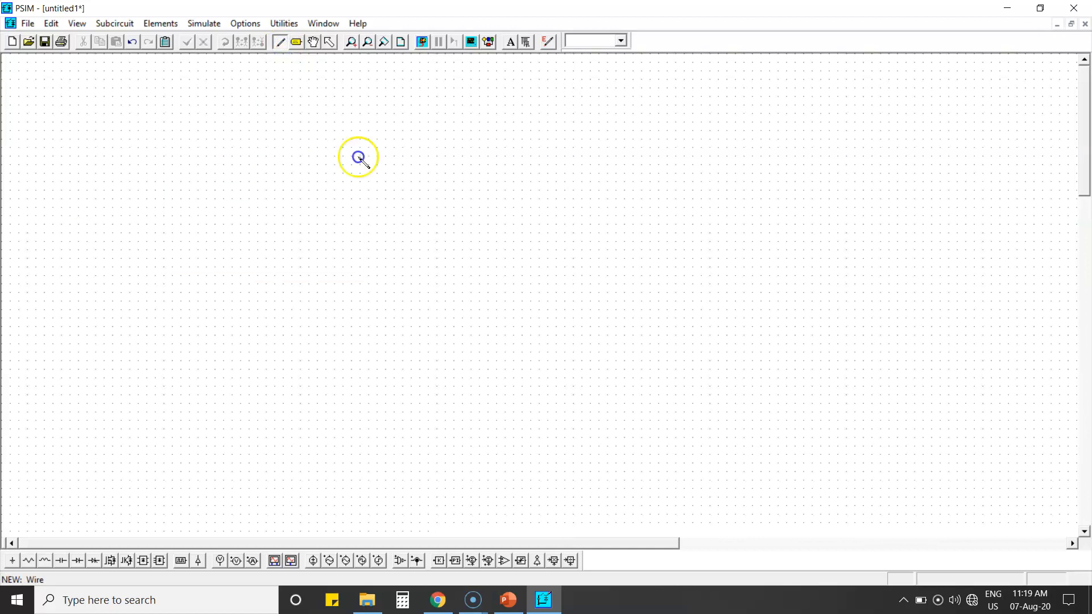
pyautogui.rightClick(340, 120)
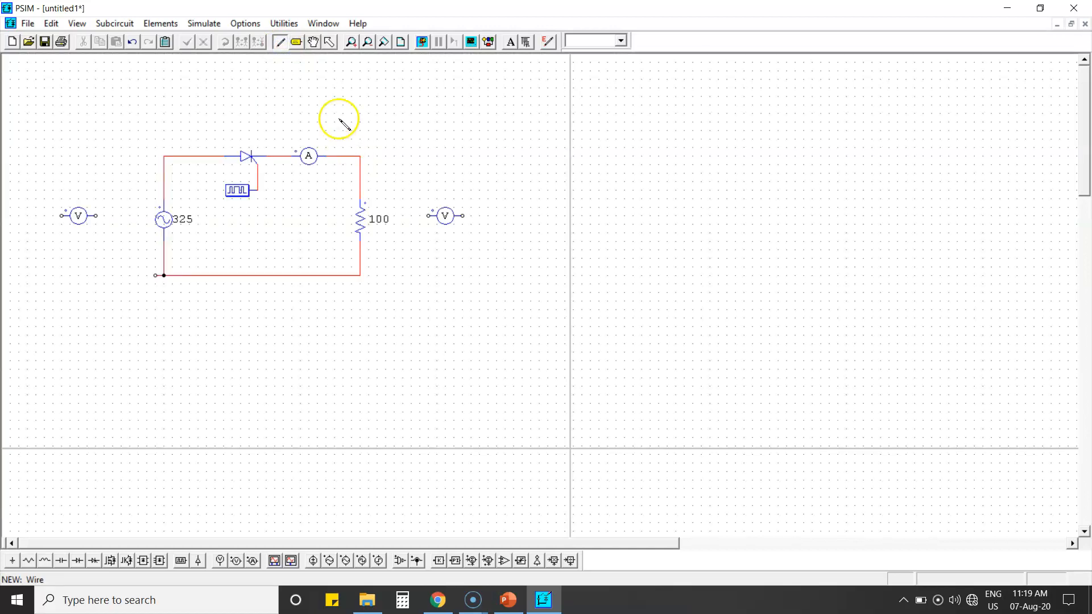
# Rotate both voltage probes to vertical with their positive terminals upward
pyautogui.click(81, 216)
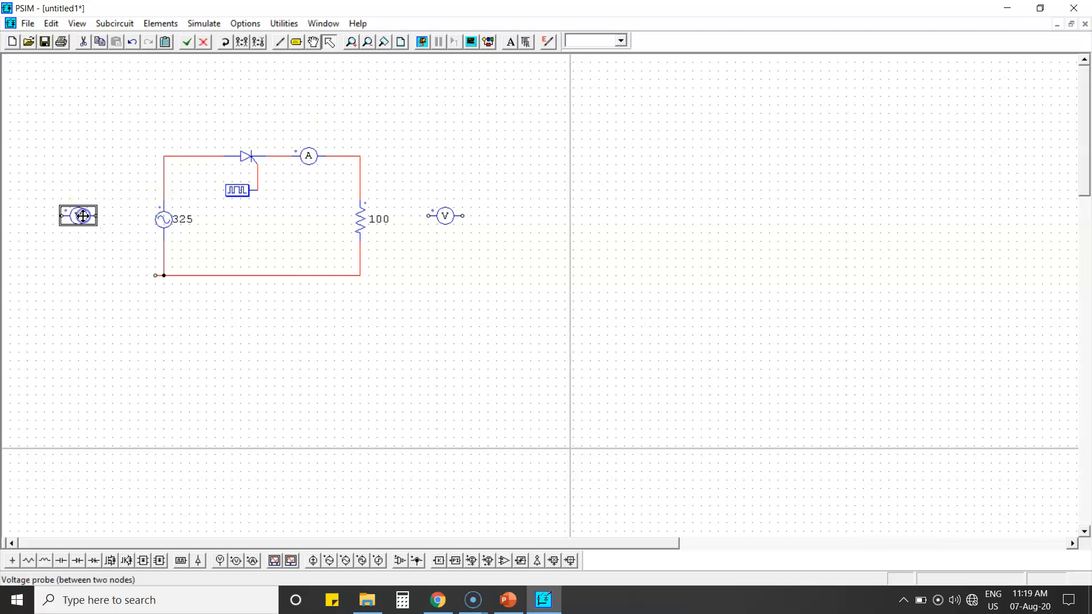
pyautogui.click(225, 42)
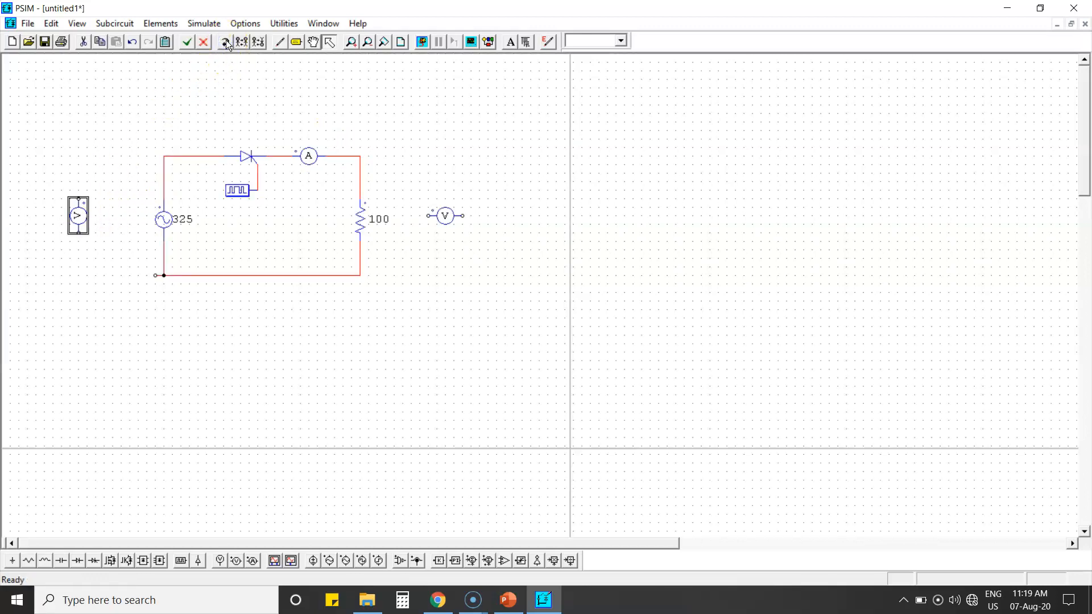
pyautogui.click(446, 215)
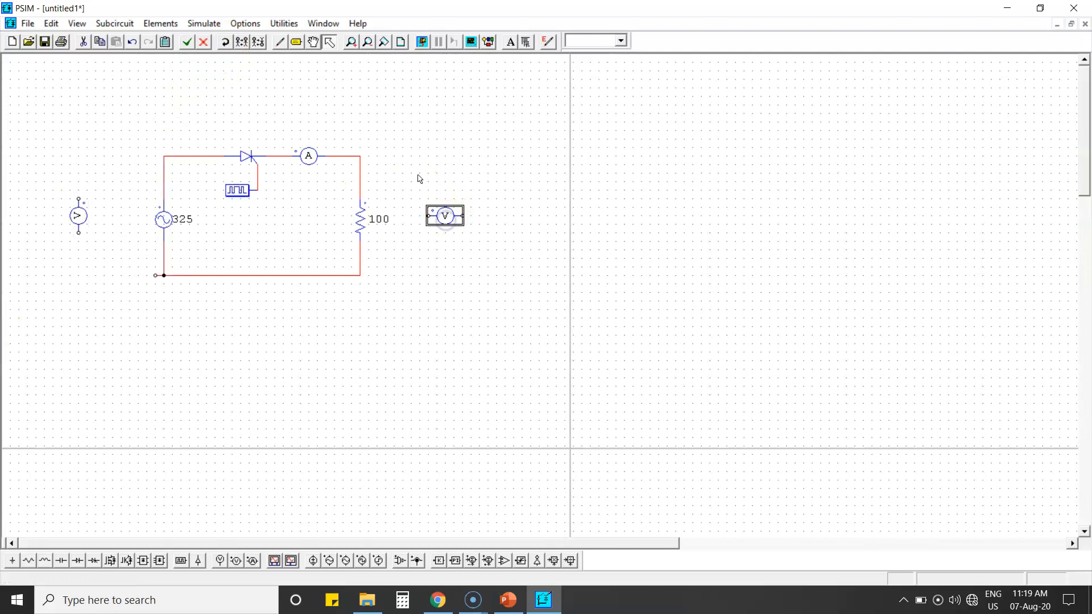
pyautogui.click(225, 42)
pyautogui.click(96, 214)
# Wire one voltage probe in parallel with the AC source and the other in parallel with the load resistor
pyautogui.click(279, 41)
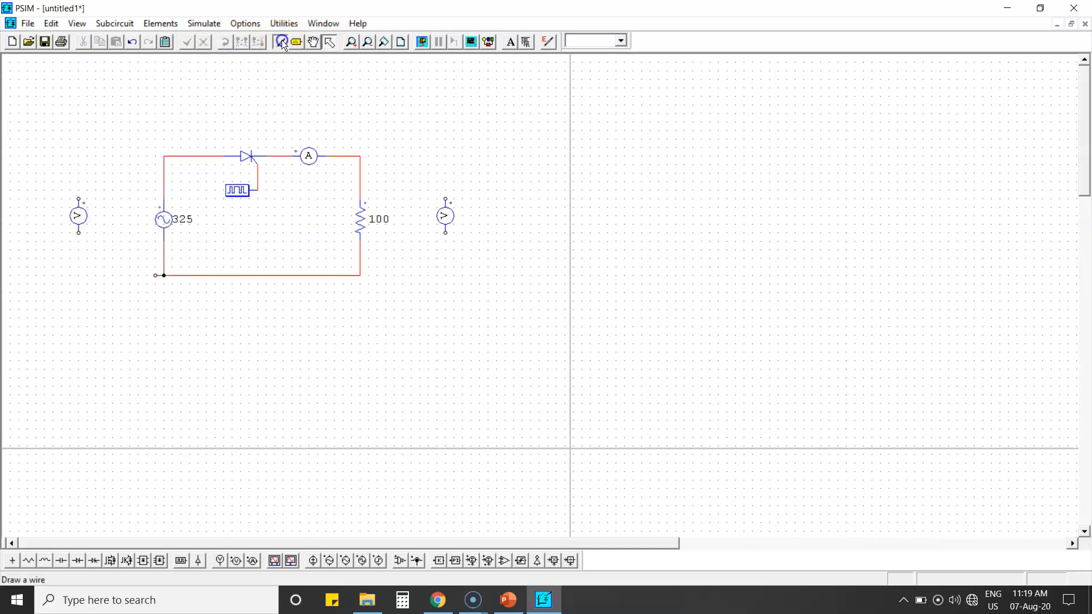
pyautogui.moveTo(80, 201)
pyautogui.mouseDown()
pyautogui.moveTo(139, 161)
pyautogui.moveTo(121, 157)
pyautogui.moveTo(164, 156)
pyautogui.mouseUp()
pyautogui.moveTo(79, 232); pyautogui.dragTo(164, 275)
pyautogui.moveTo(445, 199)
pyautogui.mouseDown()
pyautogui.moveTo(369, 157)
pyautogui.moveTo(444, 161)
pyautogui.moveTo(360, 156)
pyautogui.mouseUp()
pyautogui.moveTo(445, 232)
pyautogui.mouseDown()
pyautogui.moveTo(448, 277)
pyautogui.moveTo(360, 275)
pyautogui.mouseUp()
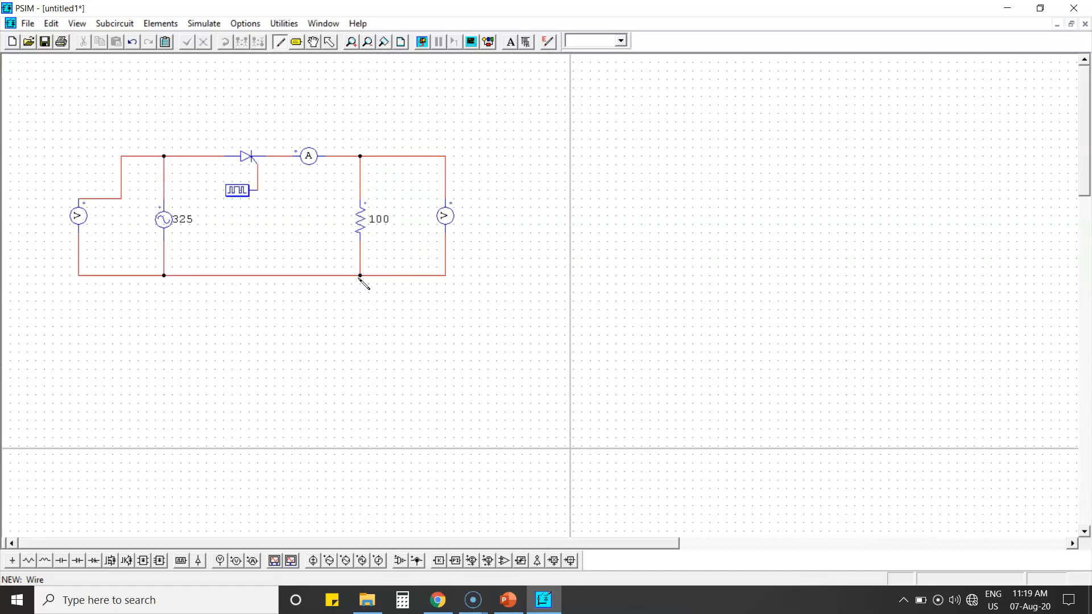
pyautogui.press('Escape')
# Name the voltage probe across the AC source InputVoltage
pyautogui.doubleClick(78, 216)
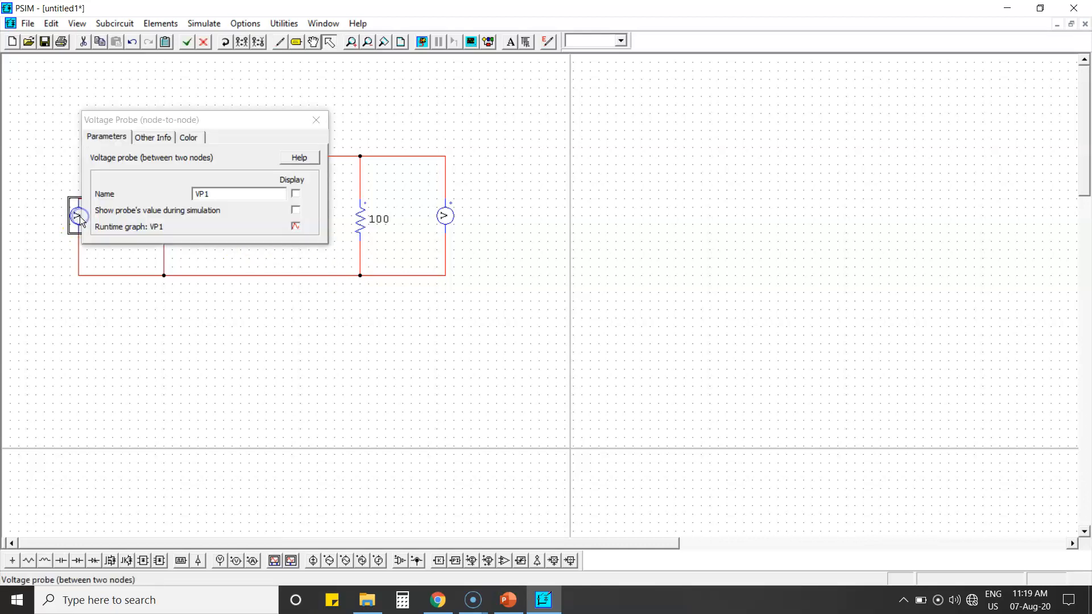
pyautogui.doubleClick(230, 190)
pyautogui.write('Input')
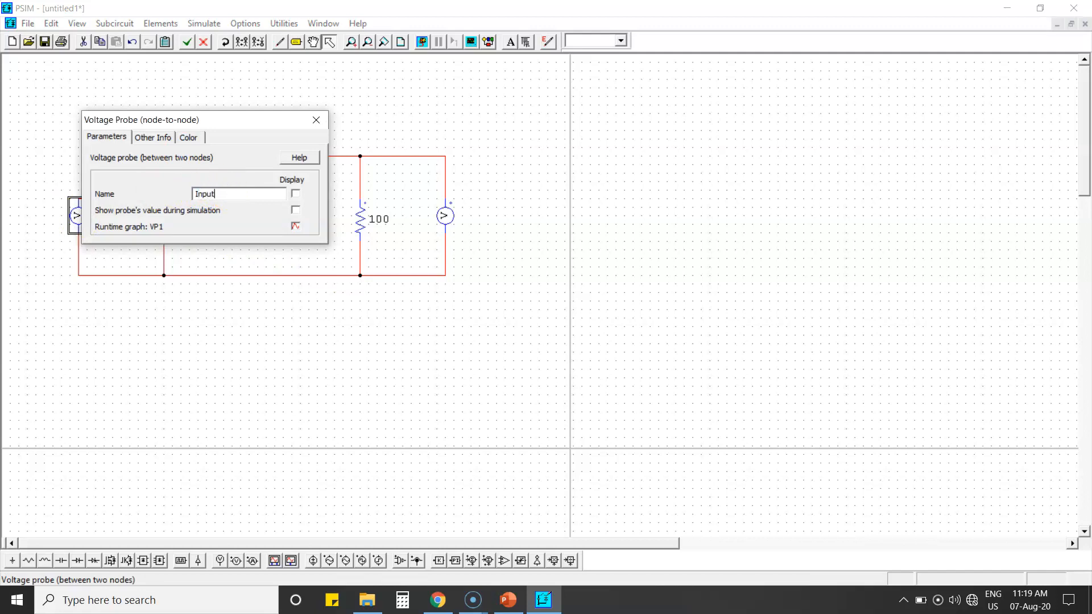
pyautogui.write('Voltage')
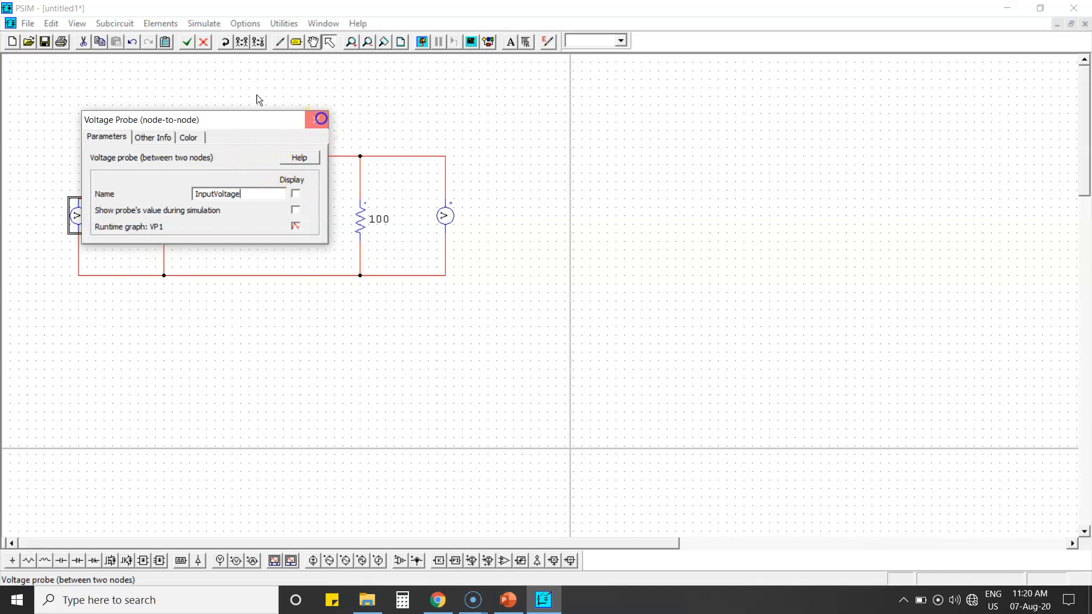
pyautogui.click(316, 120)
# Name the voltage probe across the load resistor DCvoltage
pyautogui.doubleClick(452, 217)
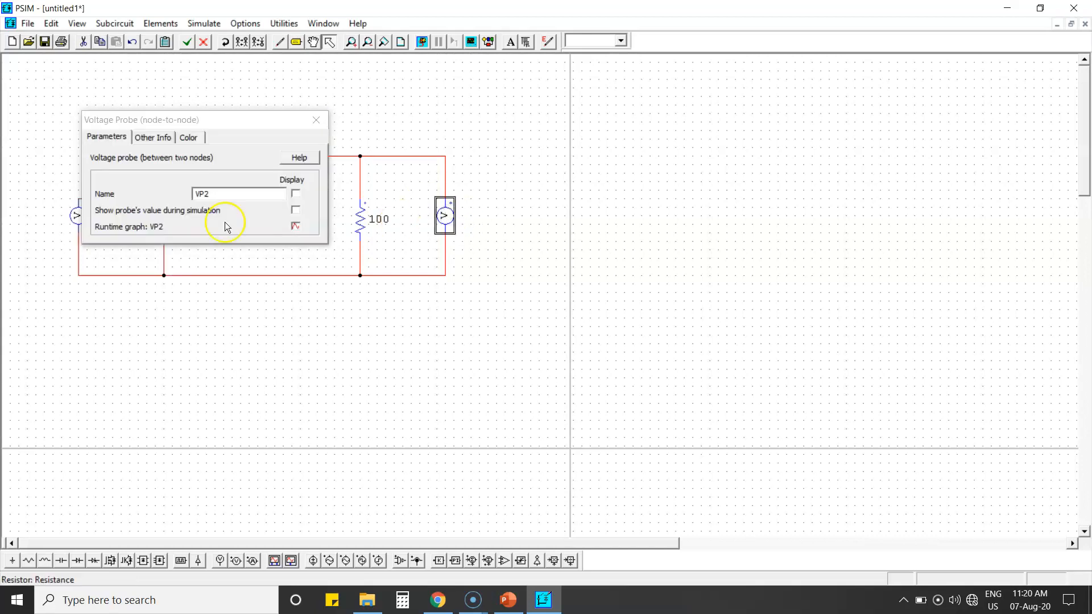
pyautogui.doubleClick(211, 191)
pyautogui.write('DC')
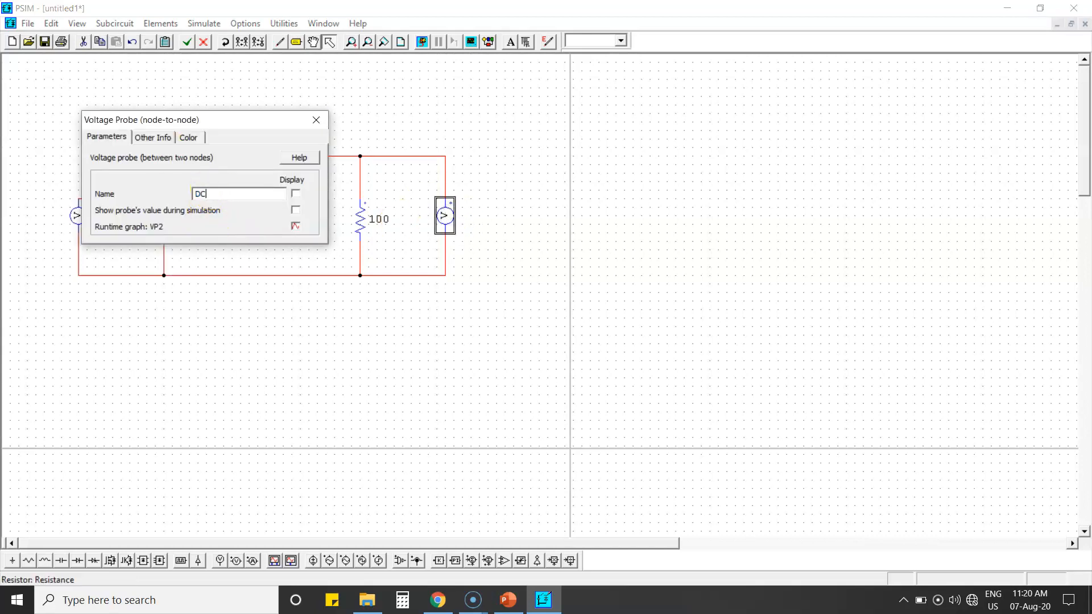
pyautogui.write('voltage')
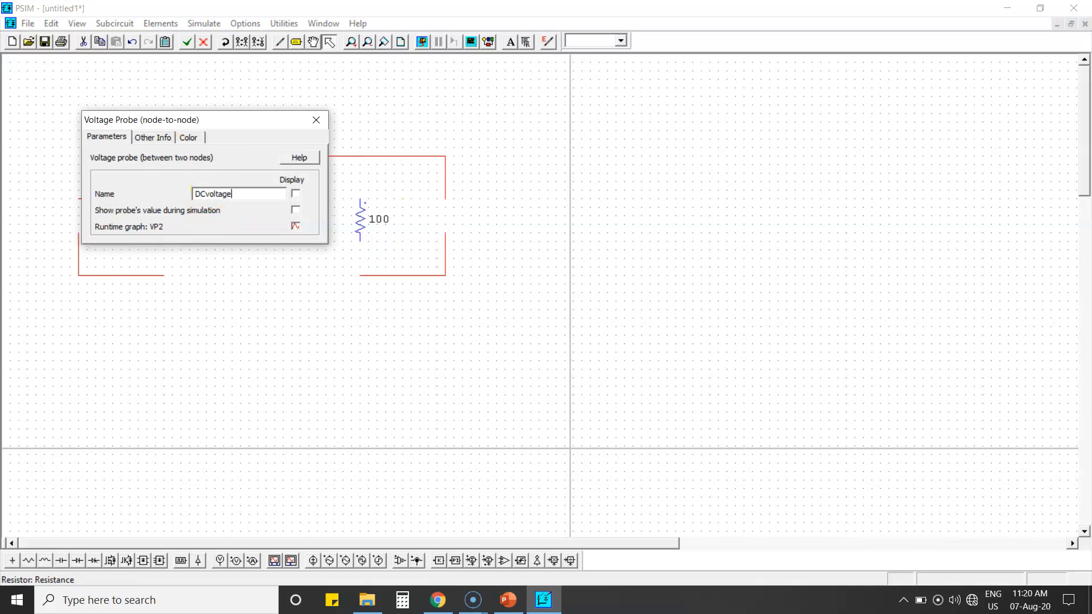
pyautogui.click(316, 120)
# Name the current probe between the thyristor and the resistor DCCurrent
pyautogui.doubleClick(309, 156)
pyautogui.click(214, 196)
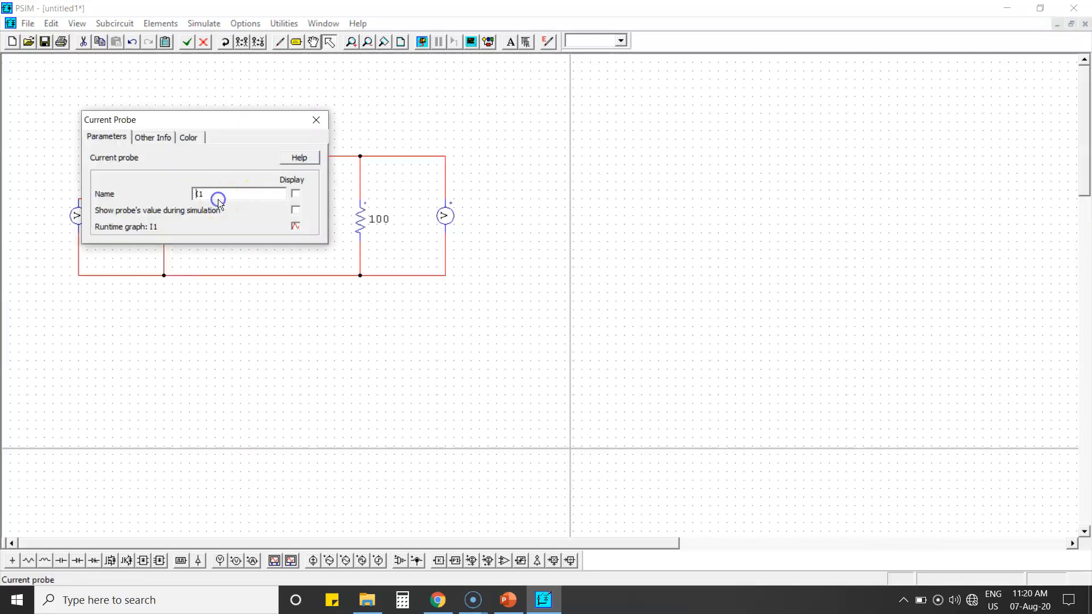
pyautogui.doubleClick(214, 197)
pyautogui.write('DCCurrent')
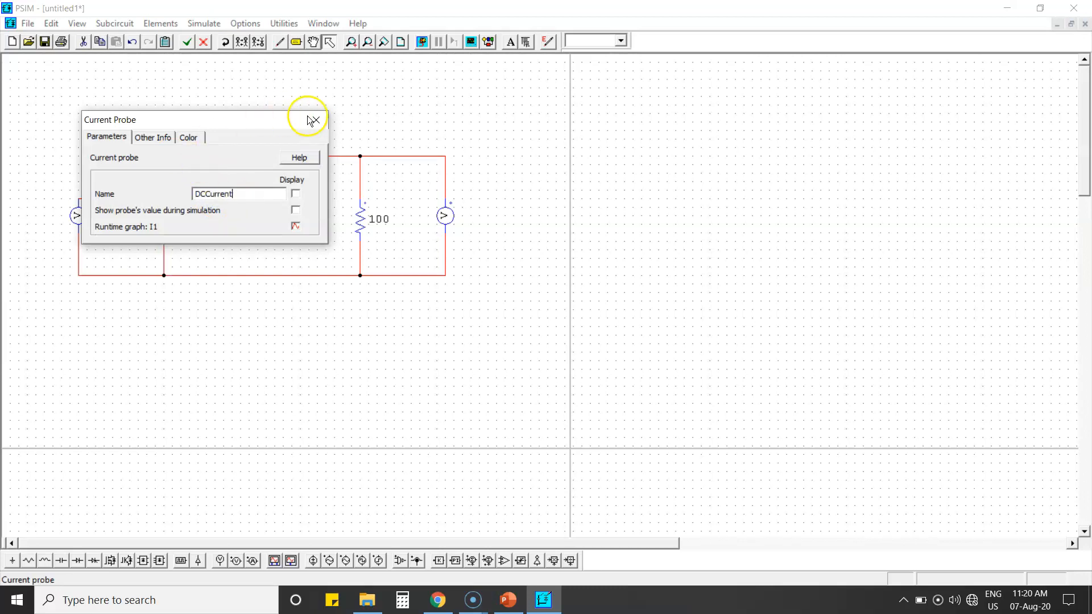
pyautogui.click(316, 120)
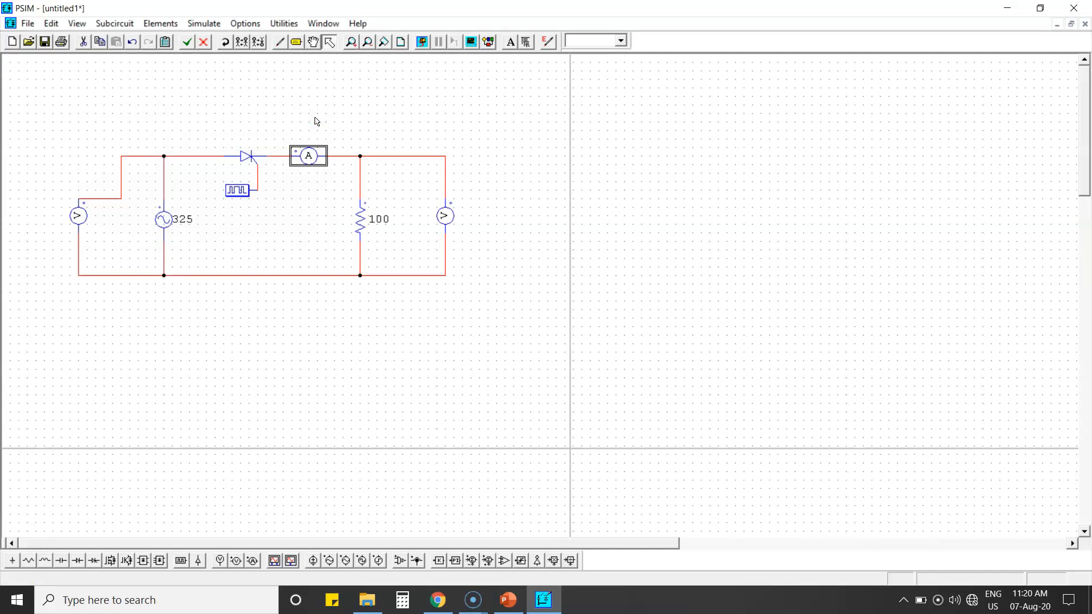
pyautogui.click(139, 101)
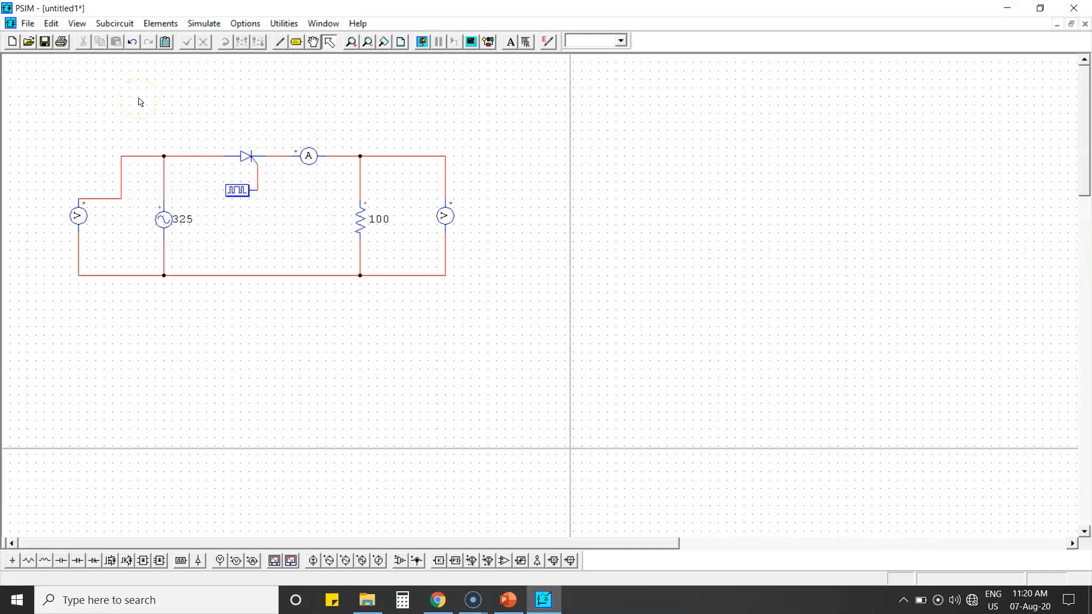
# Place a Simulation Control element above the circuit and set its total time to 0.1 s
pyautogui.click(160, 23)
pyautogui.click(198, 25)
pyautogui.click(197, 23)
pyautogui.click(196, 23)
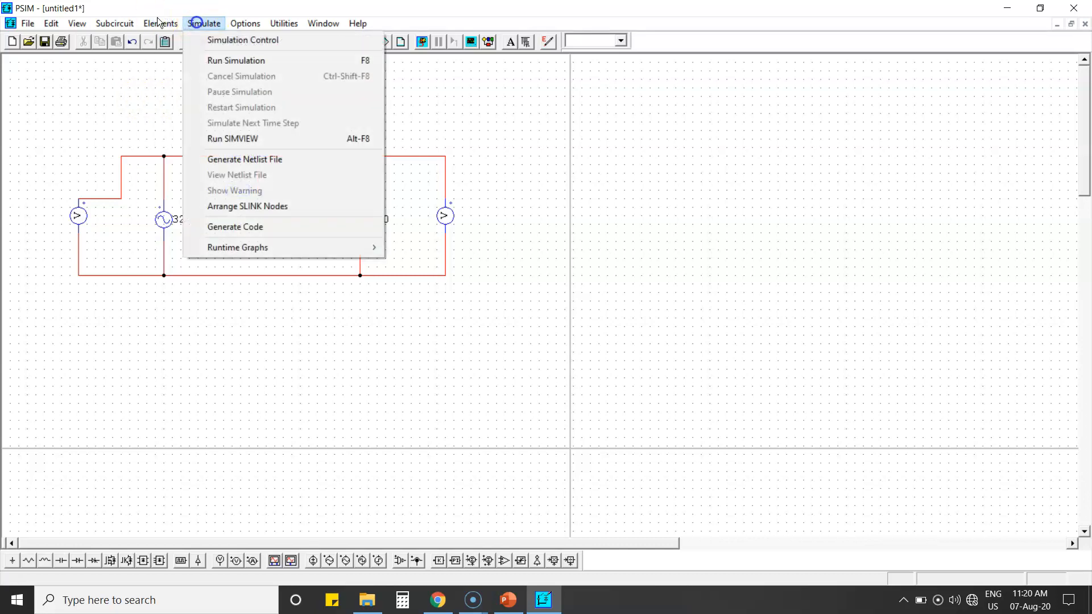
pyautogui.click(224, 38)
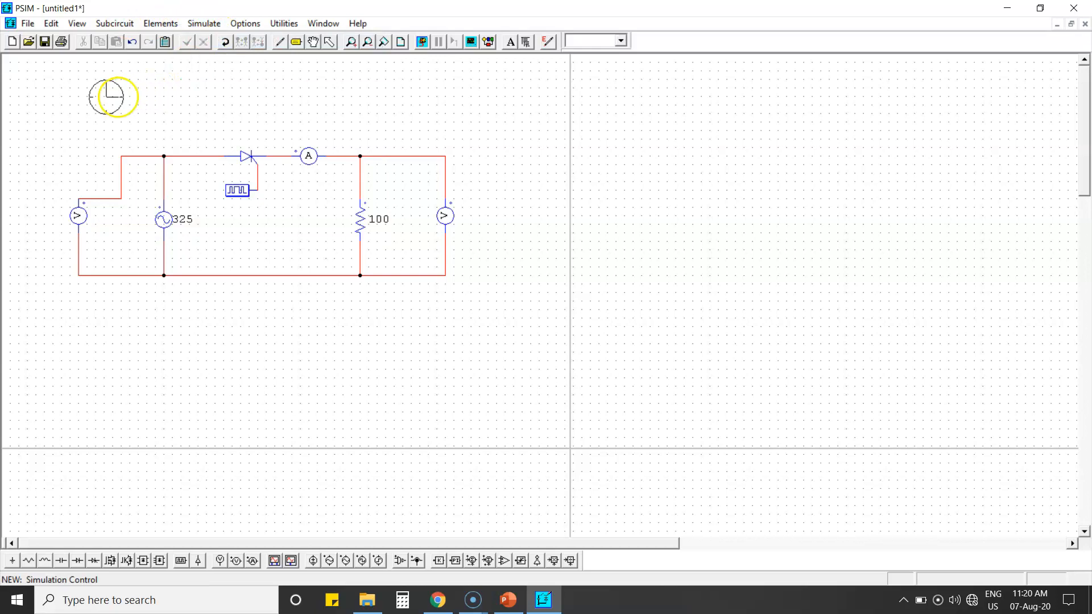
pyautogui.doubleClick(99, 97)
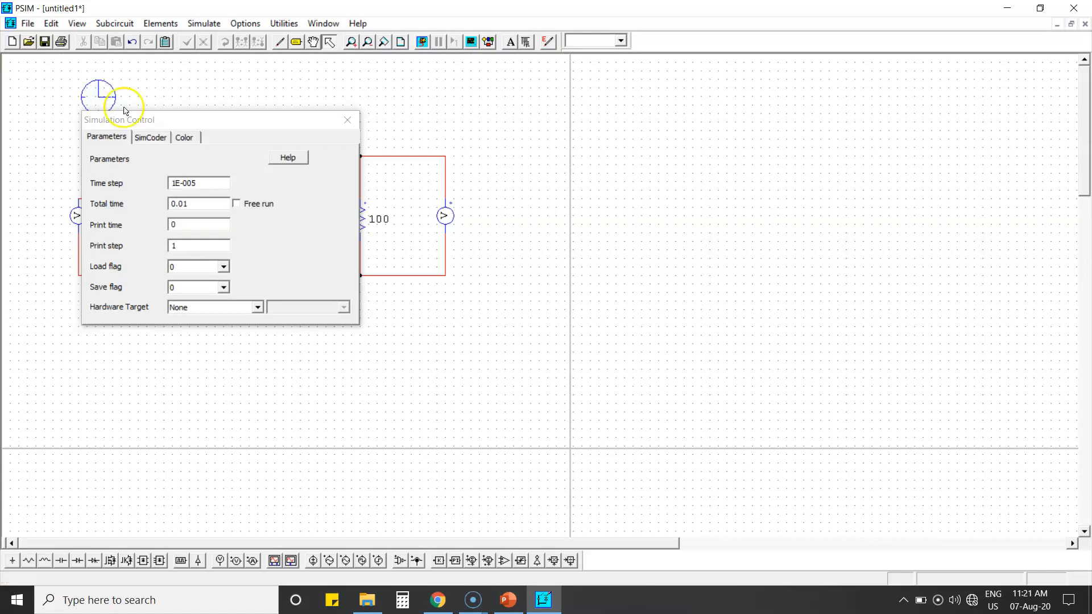
pyautogui.moveTo(196, 204); pyautogui.dragTo(158, 209)
pyautogui.write('0.1')
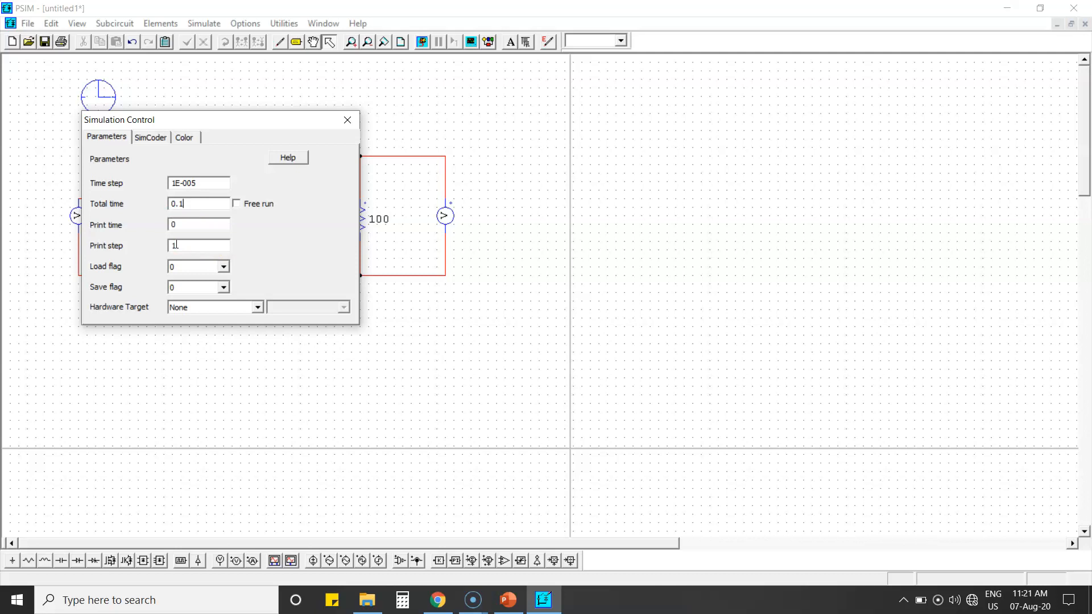
pyautogui.click(346, 120)
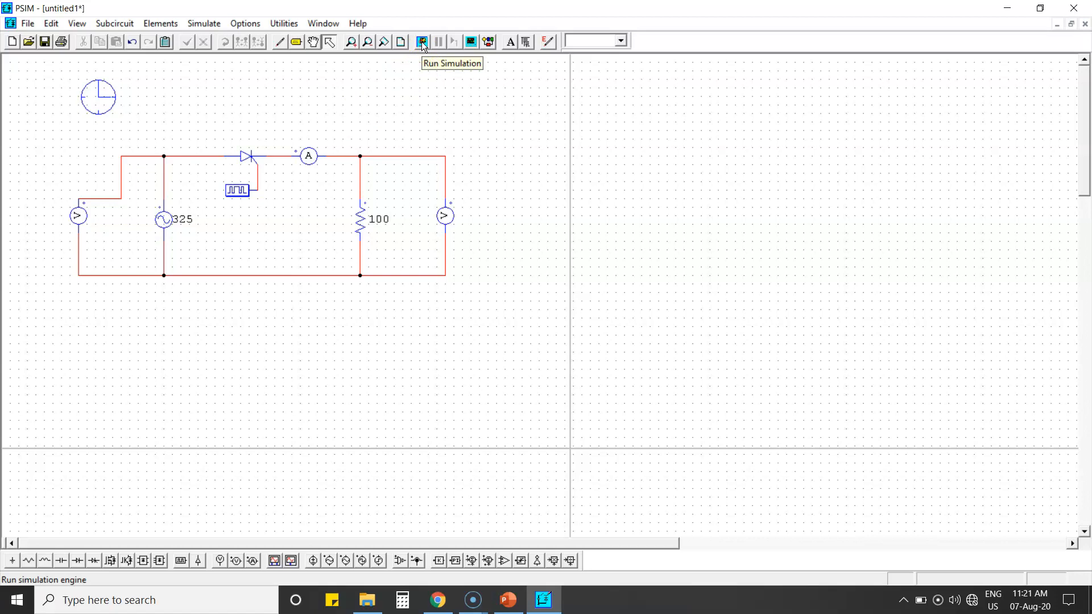
# Save the schematic to the desktop as HWFC and run the simulation
pyautogui.click(39, 37)
pyautogui.write('WFC')
pyautogui.click(735, 428)
pyautogui.click(422, 41)
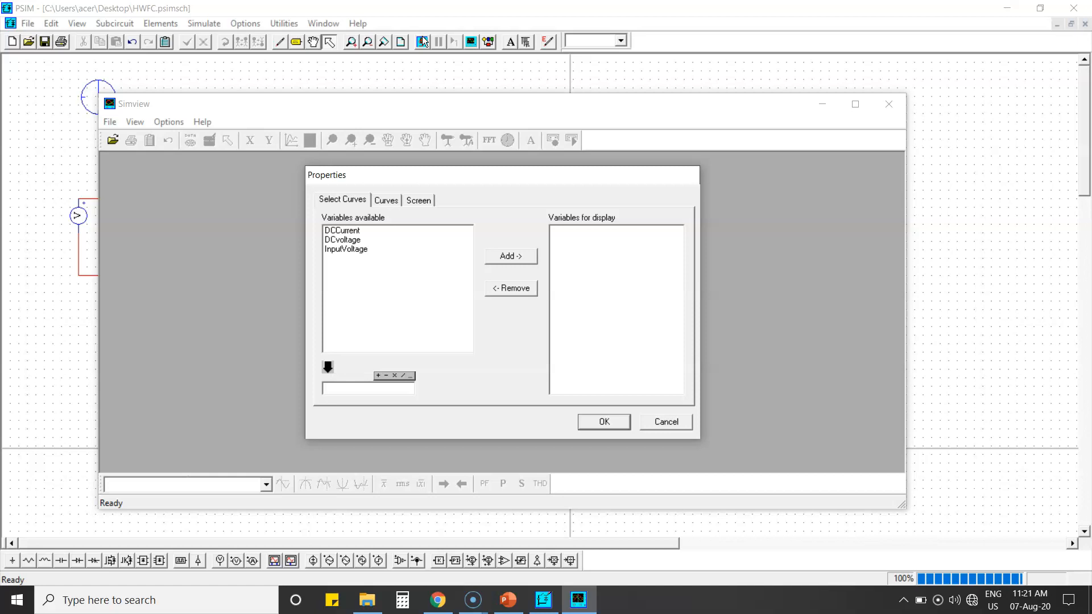
# Plot DCCurrent, DCvoltage and InputVoltage together on one screen in Simview and maximise the window
pyautogui.click(337, 233)
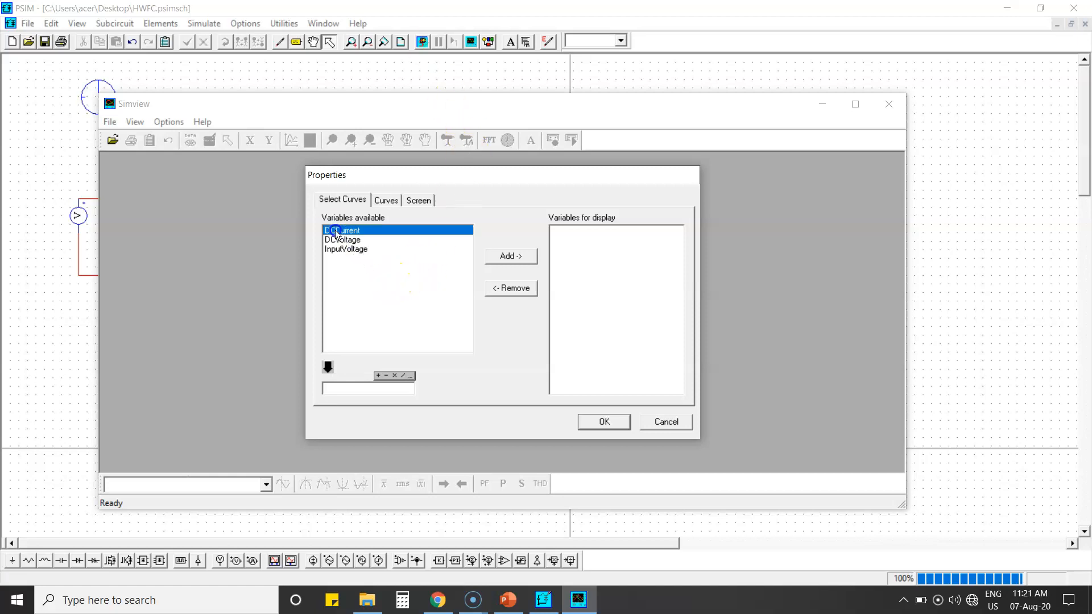
pyautogui.keyDown('shift'); pyautogui.click(341, 239); pyautogui.keyUp('shift')
pyautogui.keyDown('shift'); pyautogui.click(344, 249); pyautogui.keyUp('shift')
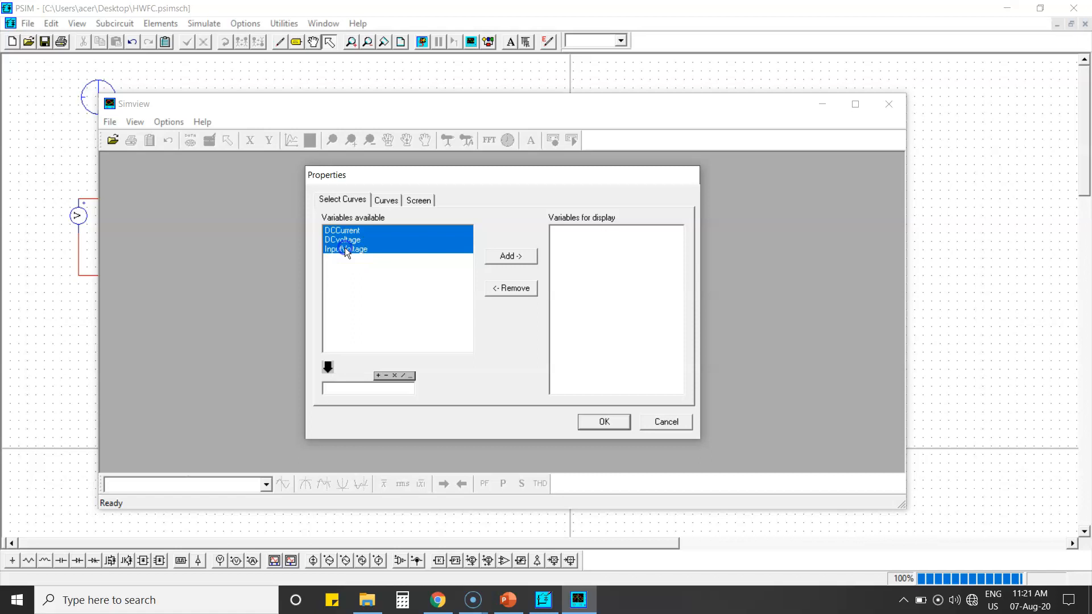
pyautogui.click(510, 256)
pyautogui.click(600, 420)
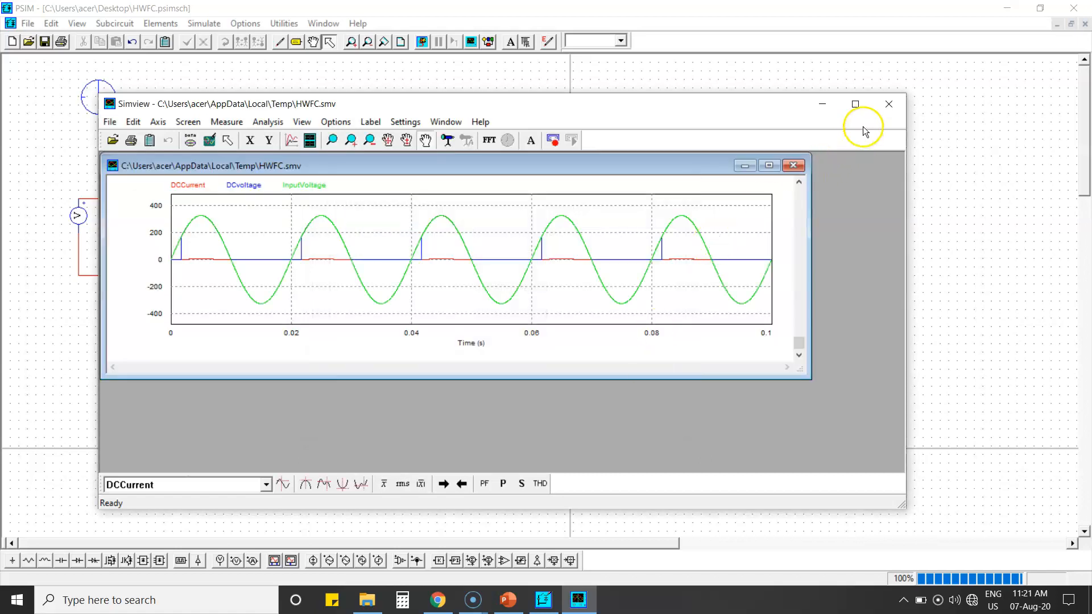
pyautogui.click(854, 104)
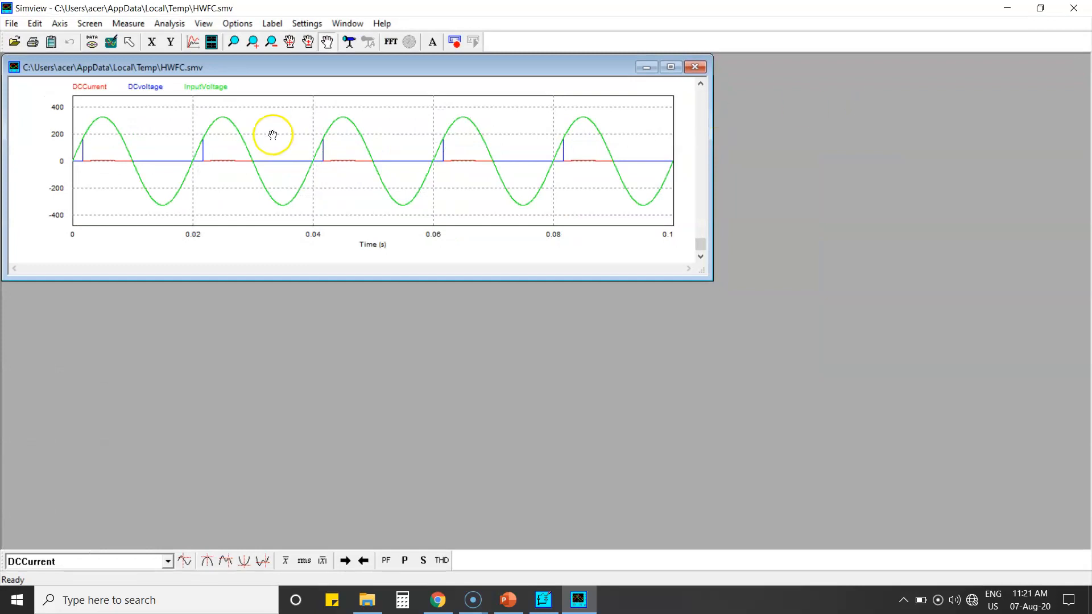
# Close the combined waveform plot and exit Simview
pyautogui.click(215, 91)
pyautogui.click(147, 90)
pyautogui.click(88, 91)
pyautogui.click(696, 67)
pyautogui.click(56, 26)
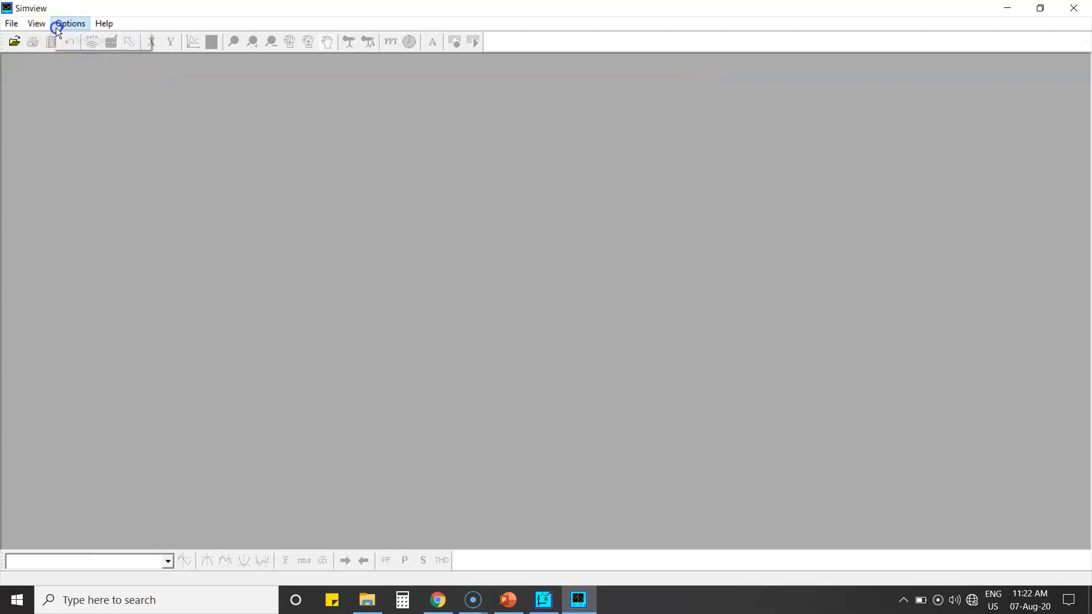
pyautogui.moveTo(35, 25)
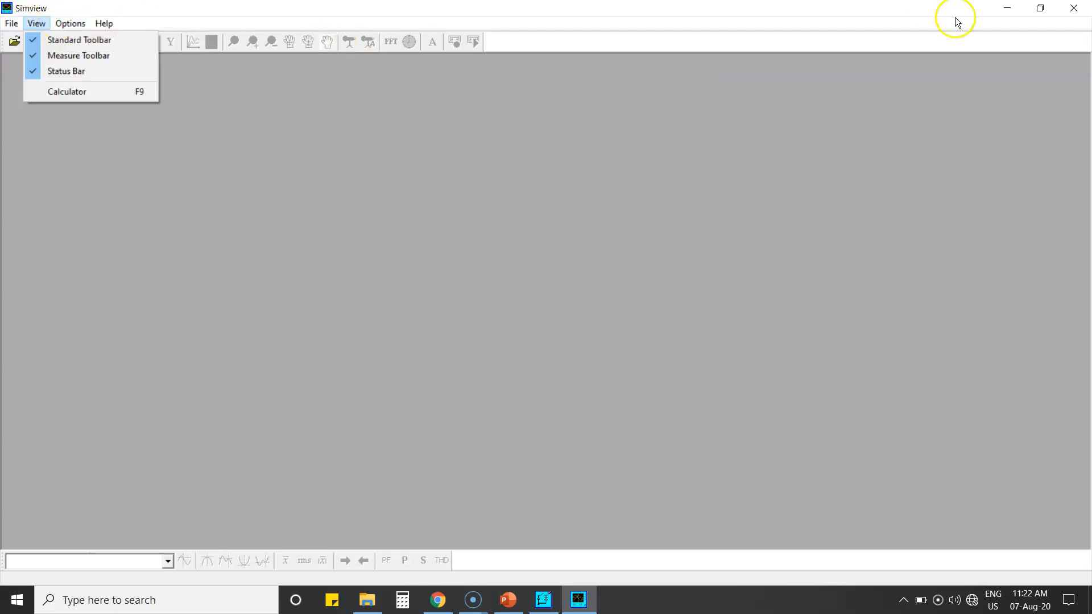
pyautogui.click(1073, 8)
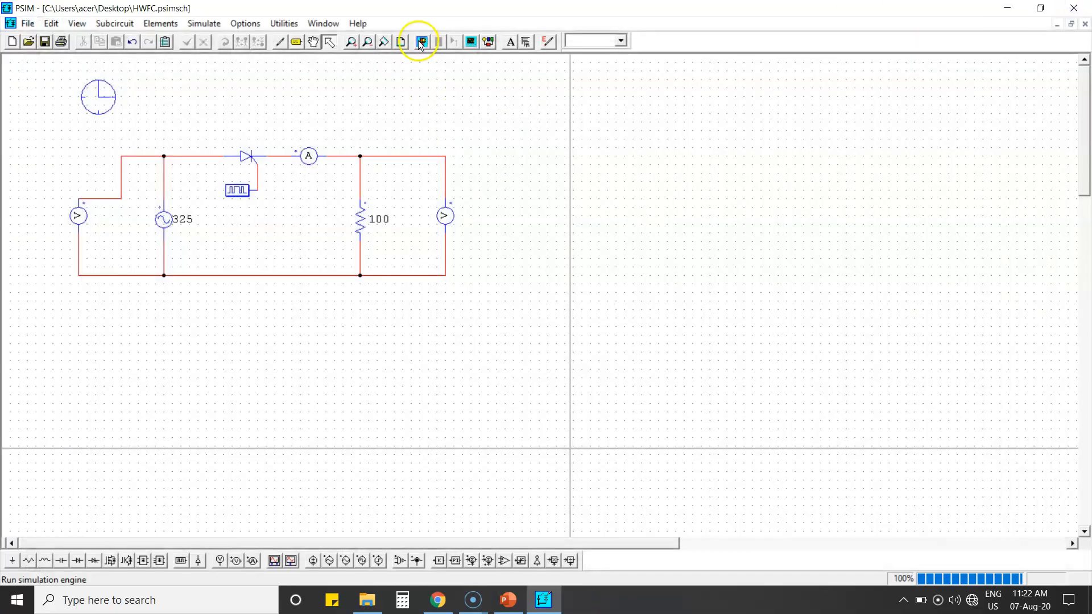
# Rerun the simulation and plot only InputVoltage in a maximised Simview window
pyautogui.click(421, 42)
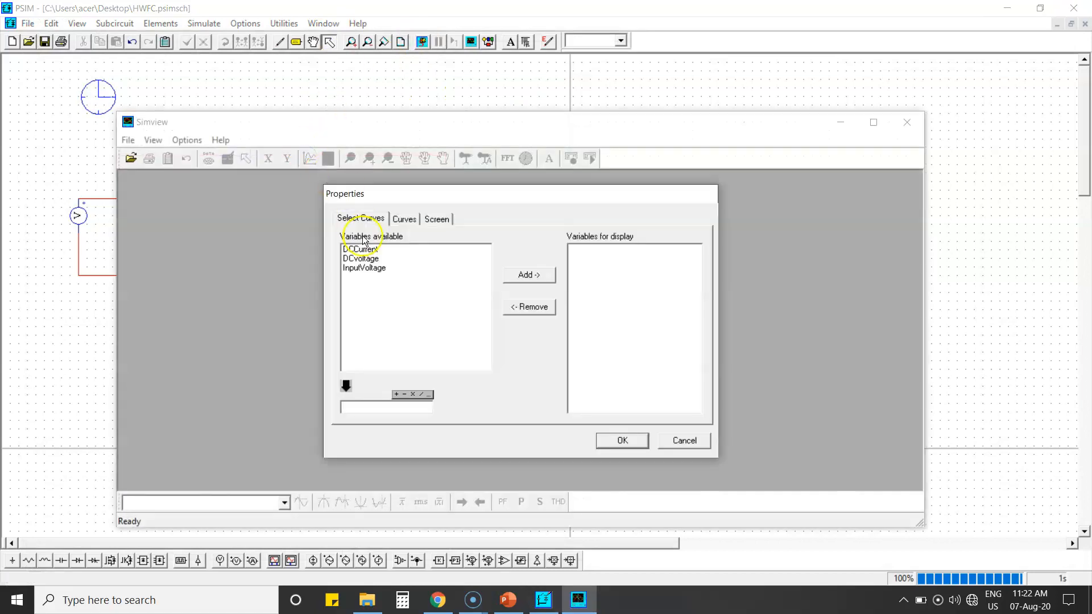
pyautogui.click(363, 267)
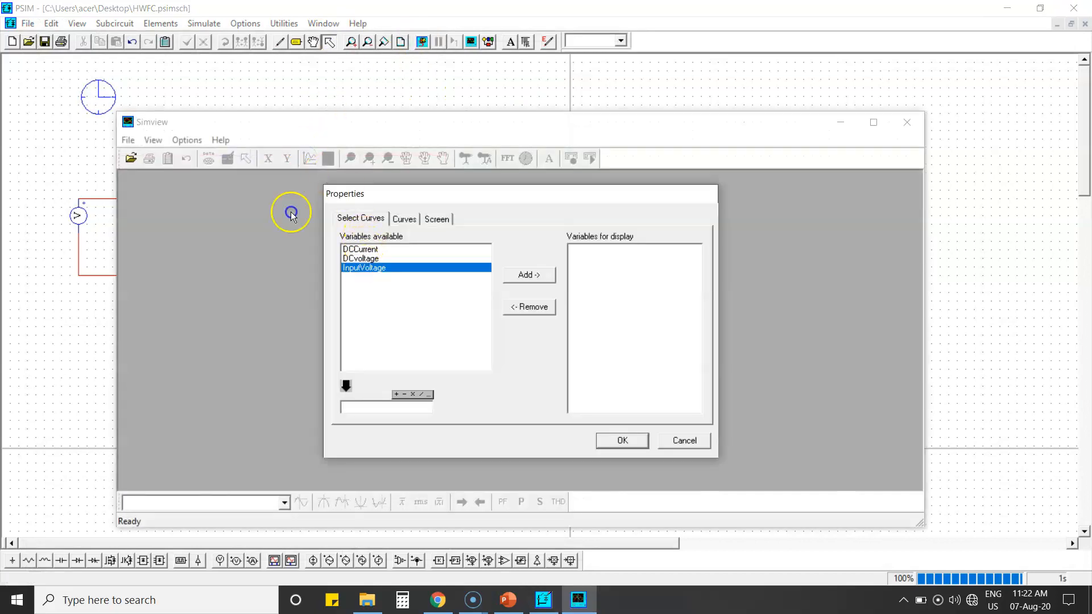
pyautogui.click(551, 276)
pyautogui.click(622, 444)
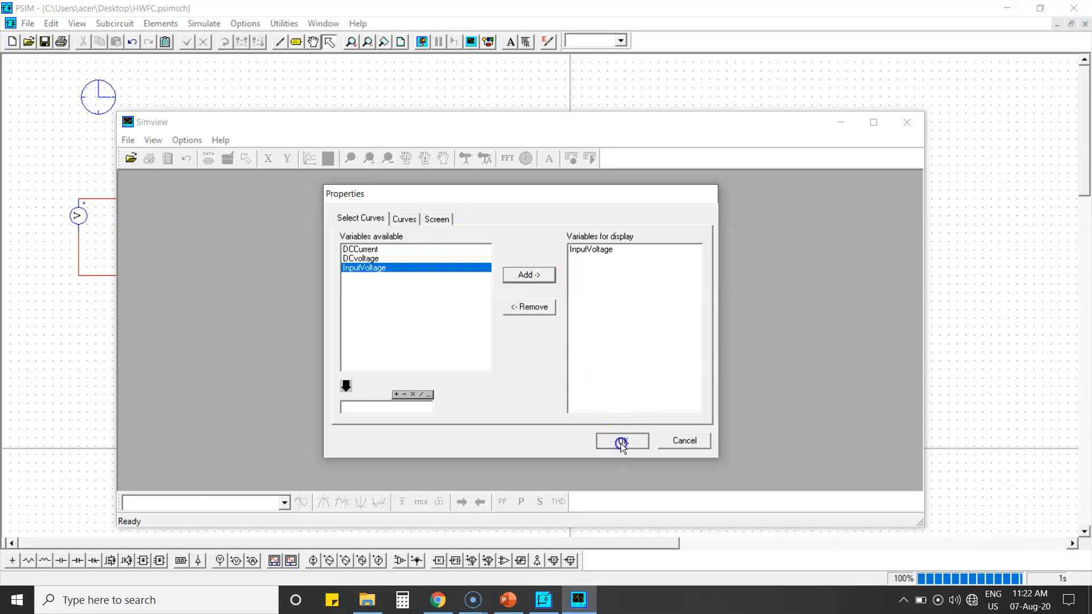
pyautogui.click(874, 123)
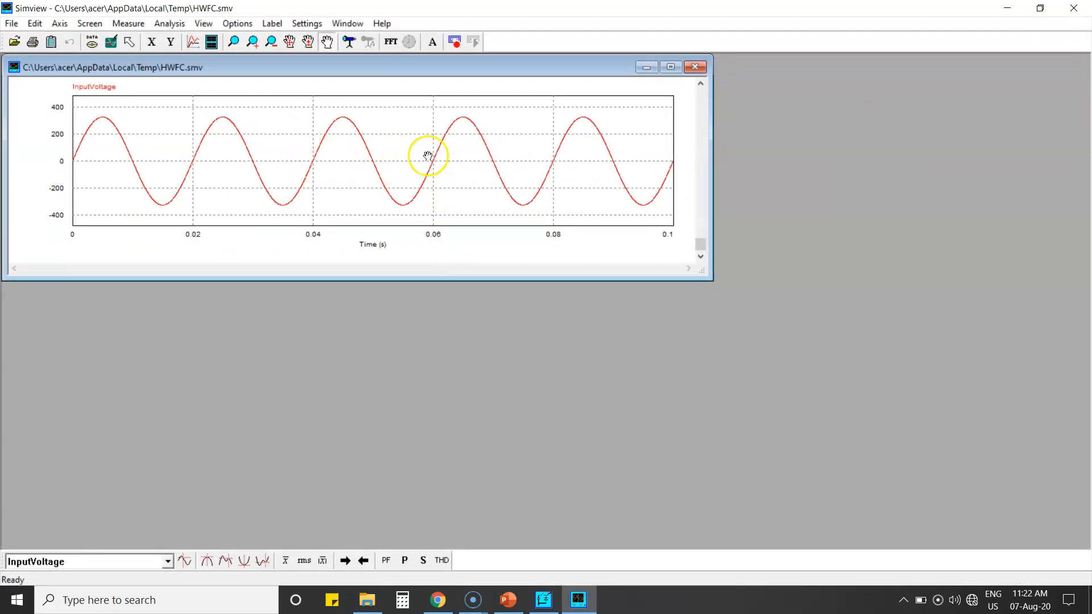
# Add a second screen showing DCvoltage to the InputVoltage plot
pyautogui.click(92, 25)
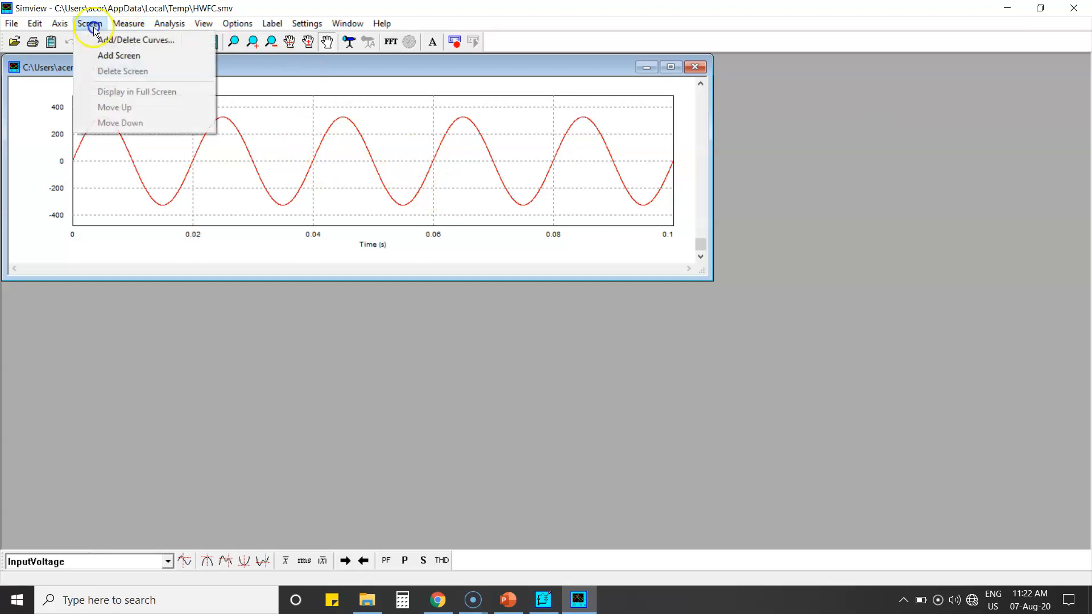
pyautogui.click(100, 55)
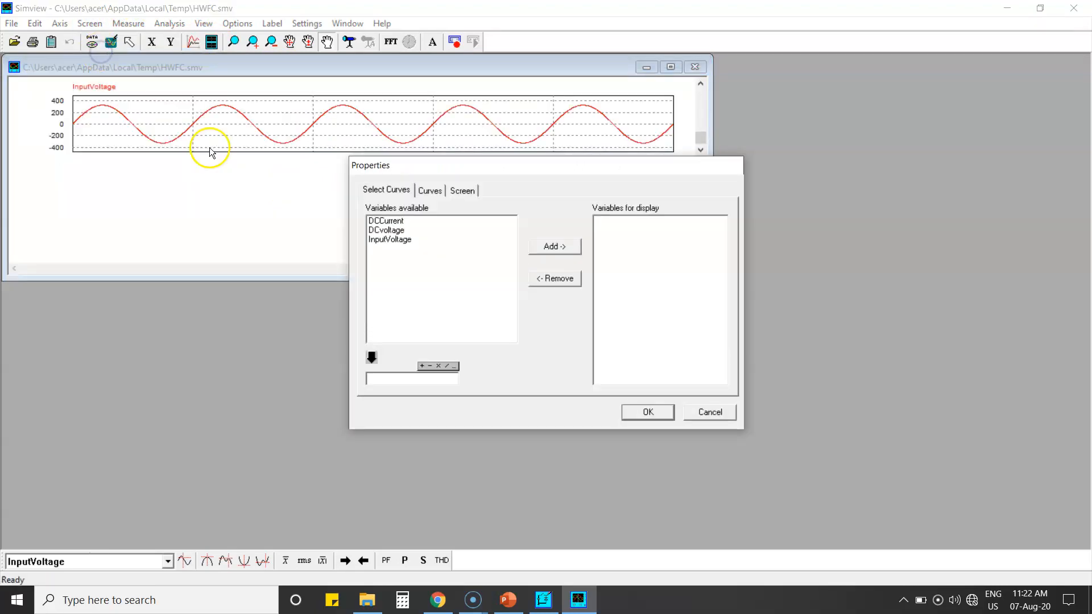
pyautogui.click(393, 230)
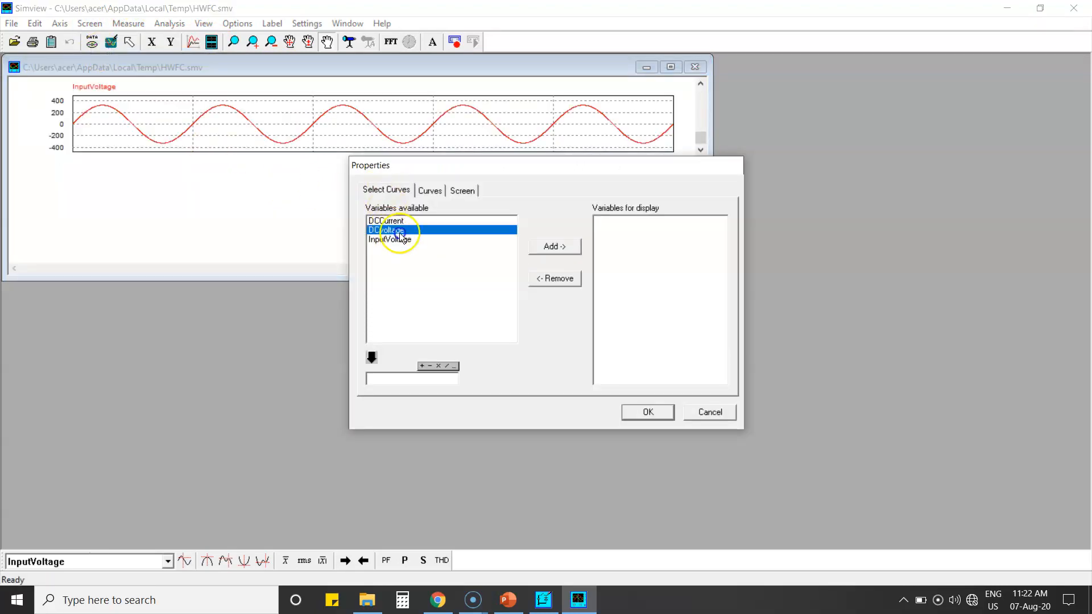
pyautogui.click(551, 250)
pyautogui.click(648, 410)
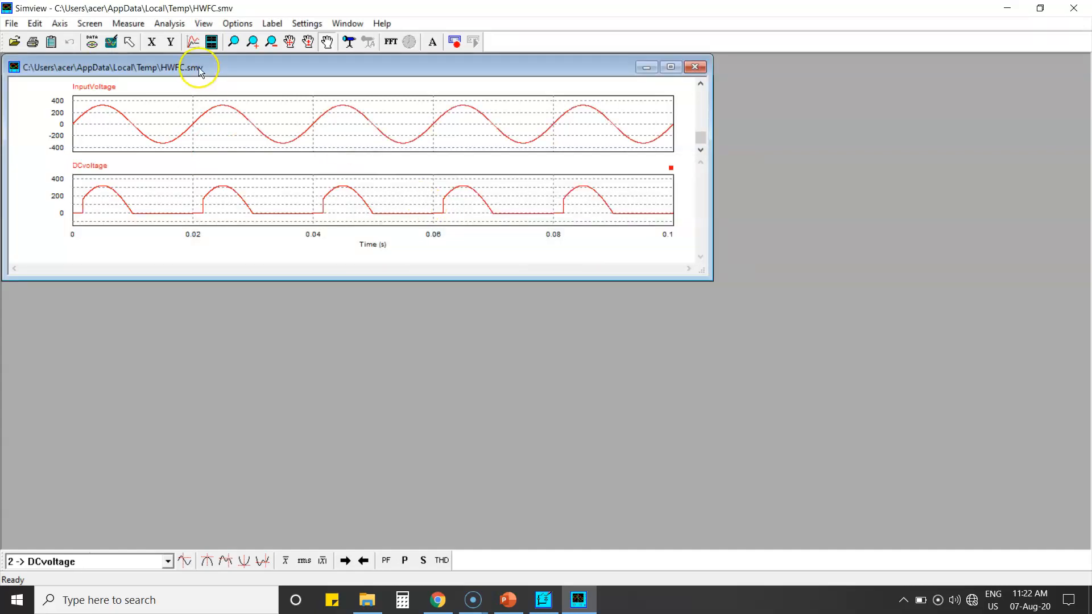
# Add a third screen showing DCCurrent and maximise the plot window within Simview
pyautogui.click(90, 24)
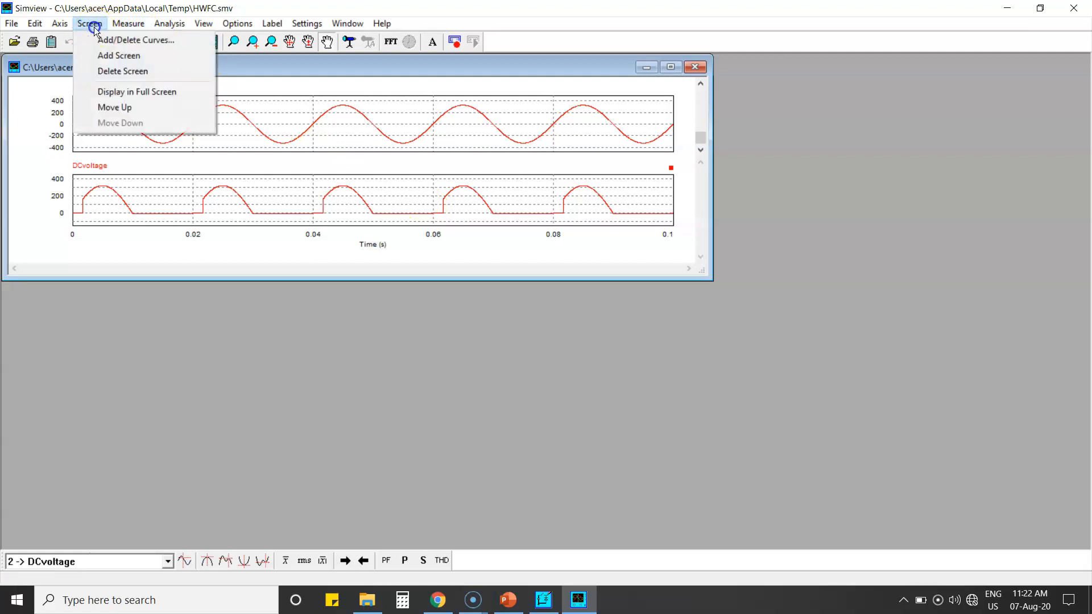
pyautogui.click(104, 57)
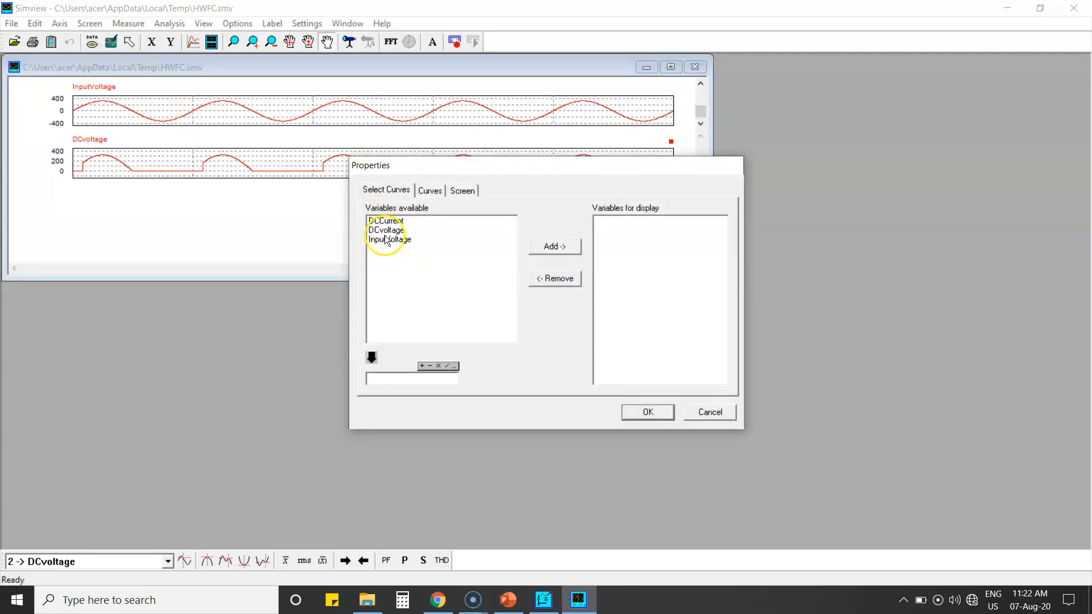
pyautogui.click(400, 221)
pyautogui.click(564, 250)
pyautogui.click(647, 411)
pyautogui.click(671, 68)
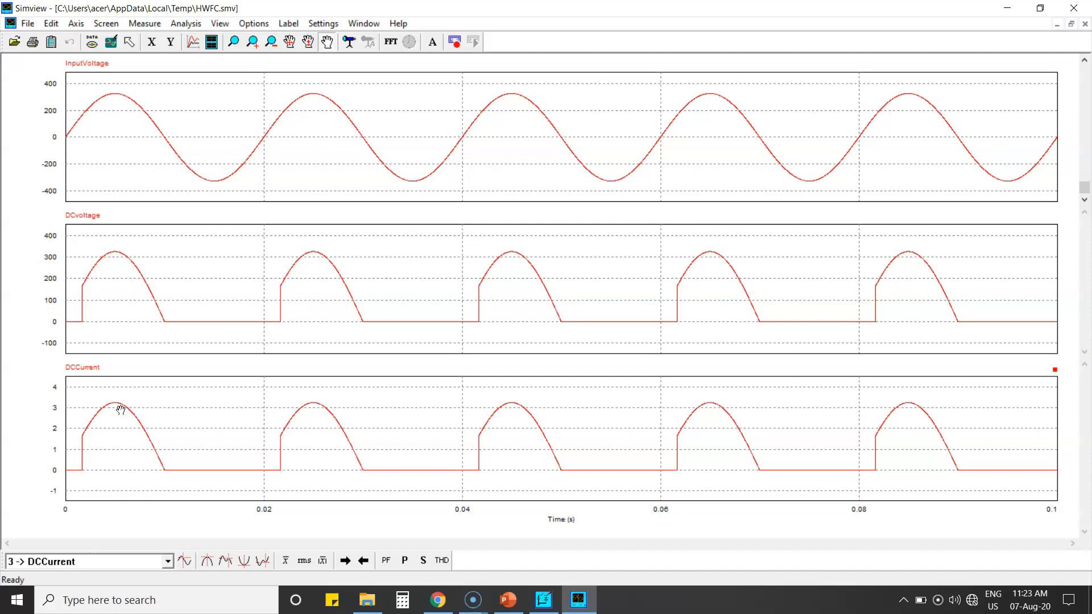
# Measure the RMS values and the average values of InputVoltage, DCvoltage and DCCurrent
pyautogui.click(146, 24)
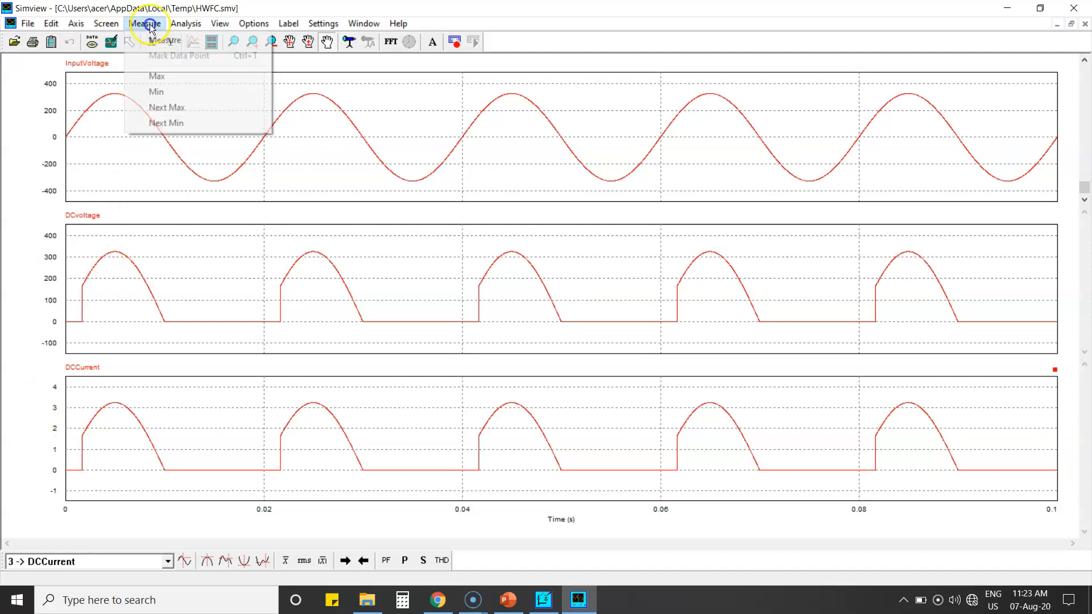
pyautogui.click(176, 25)
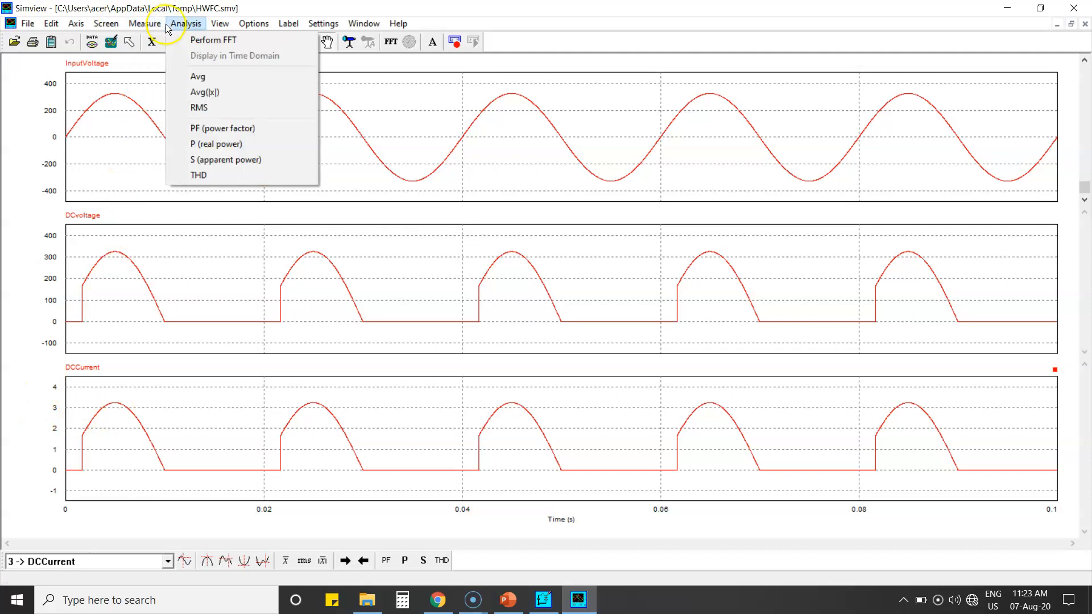
pyautogui.click(199, 108)
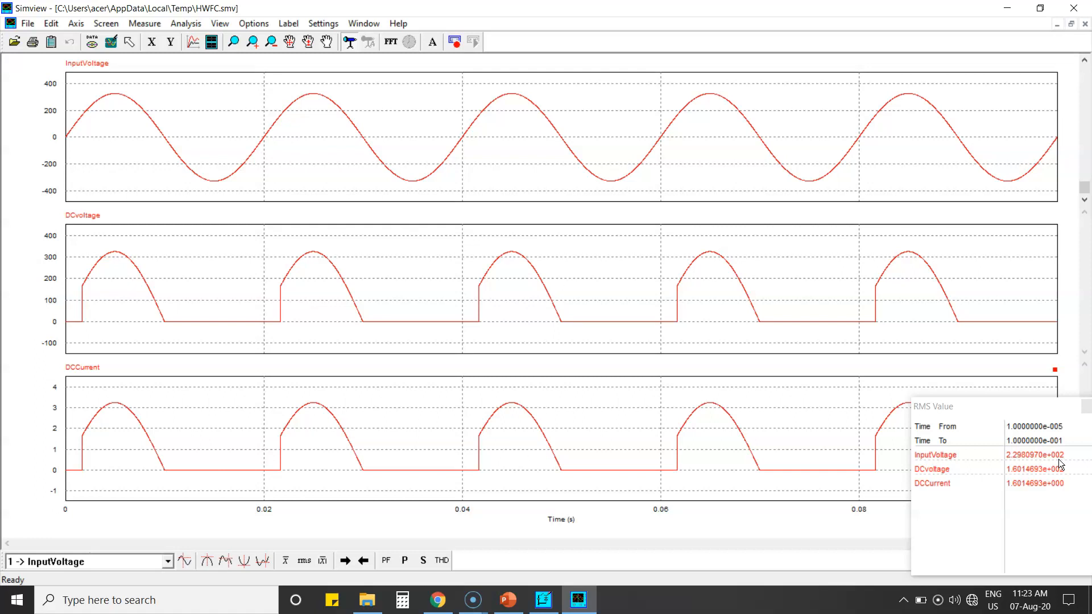
pyautogui.click(1035, 471)
pyautogui.click(186, 23)
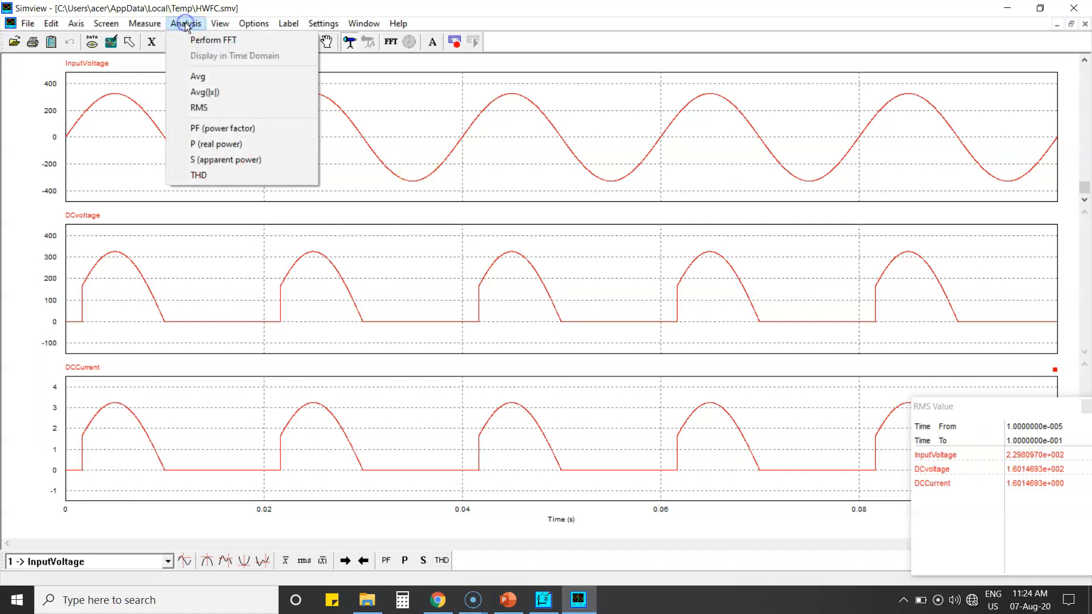
pyautogui.click(203, 77)
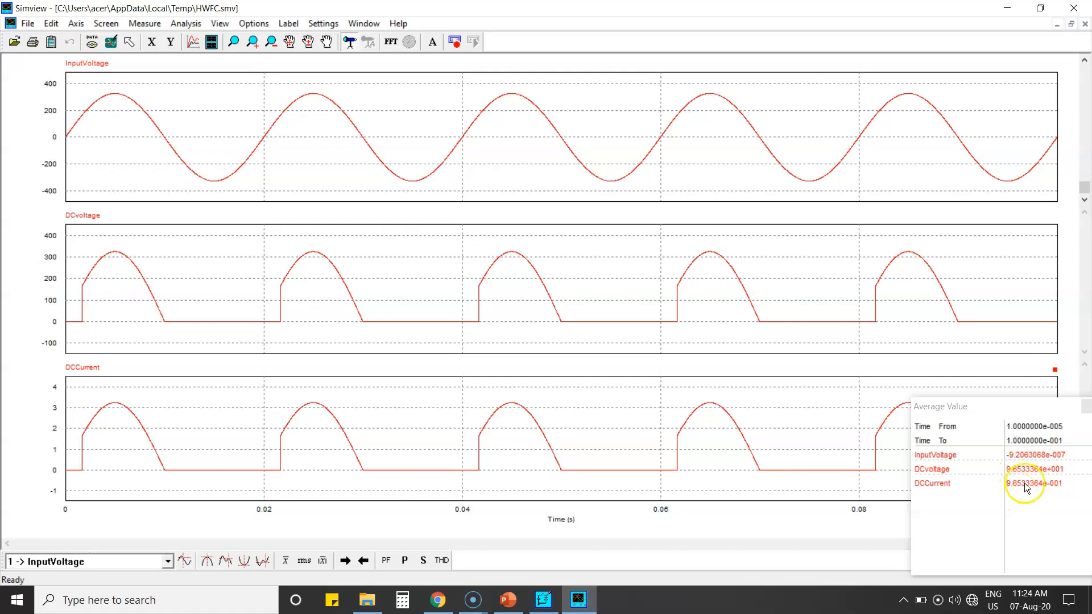
pyautogui.click(1086, 406)
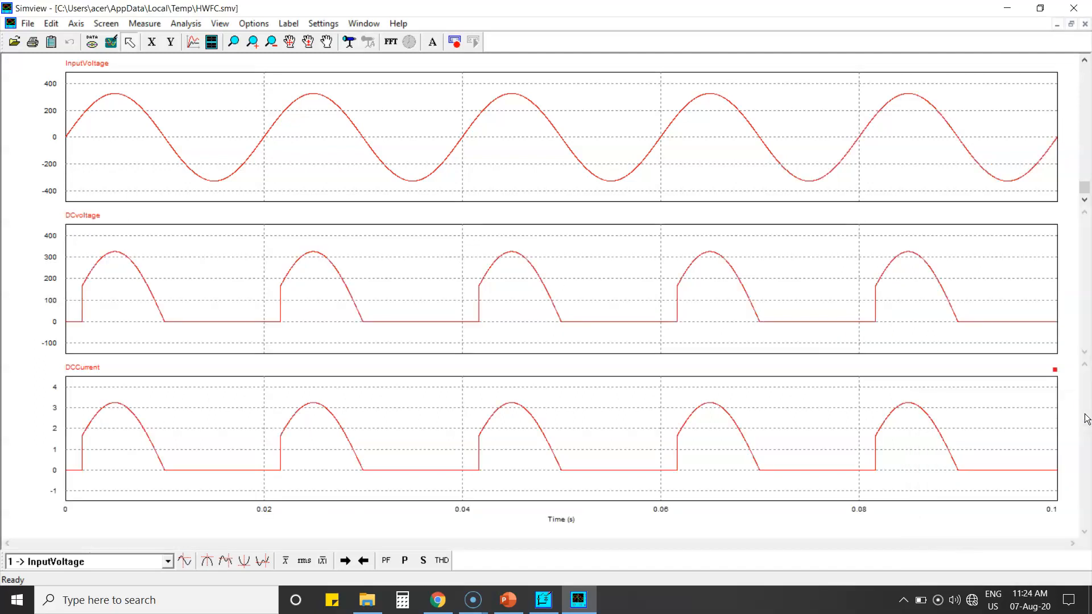
# Measure the RMS and Avg(|x|) values of the three plotted curves and close the readout
pyautogui.click(185, 23)
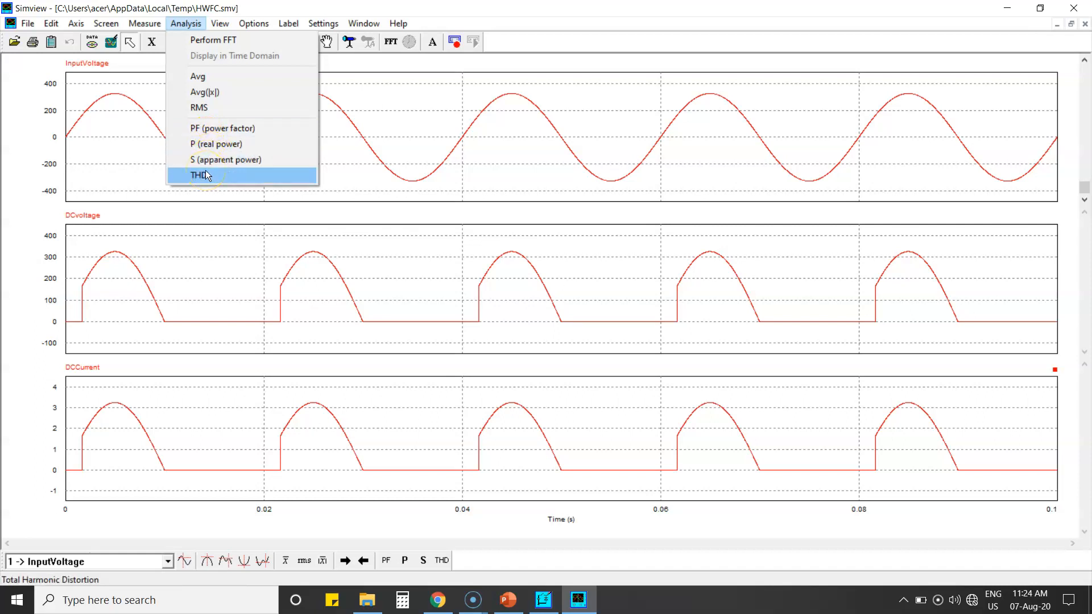
pyautogui.press('Escape')
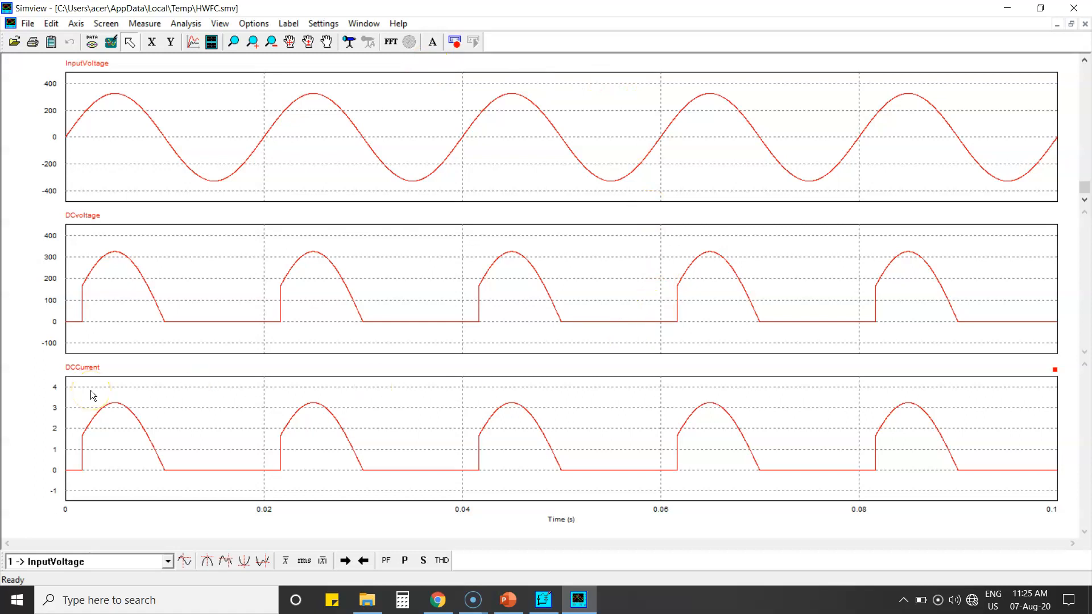
pyautogui.click(186, 24)
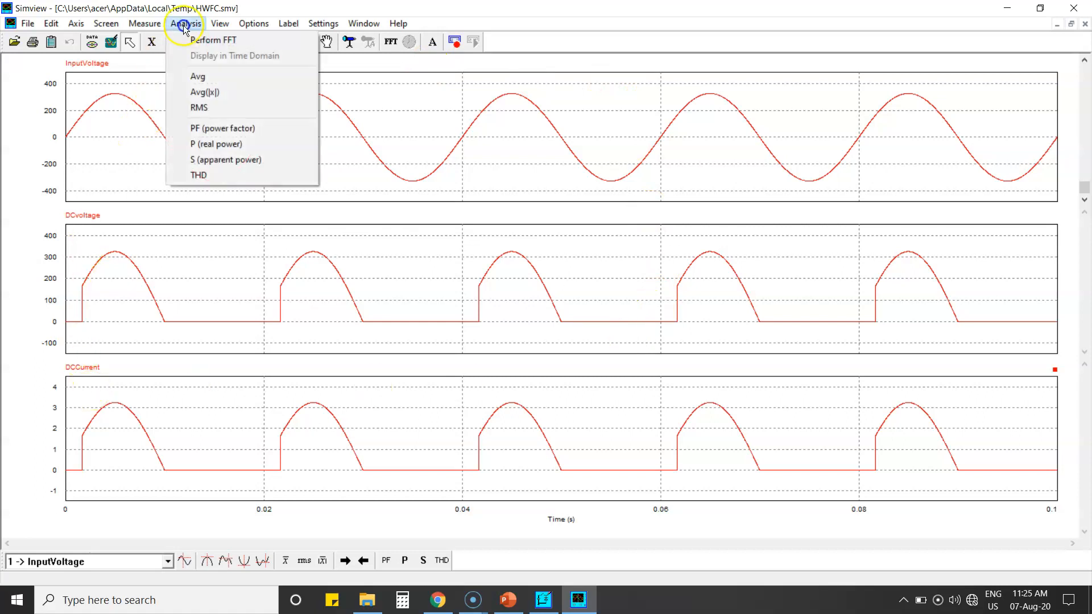
pyautogui.click(210, 107)
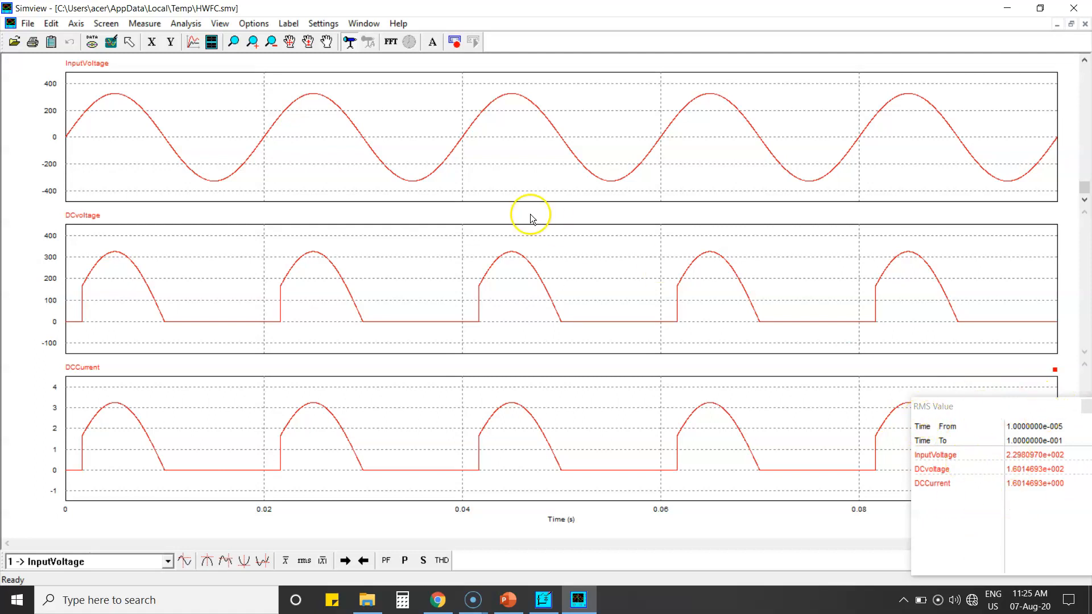
pyautogui.click(184, 24)
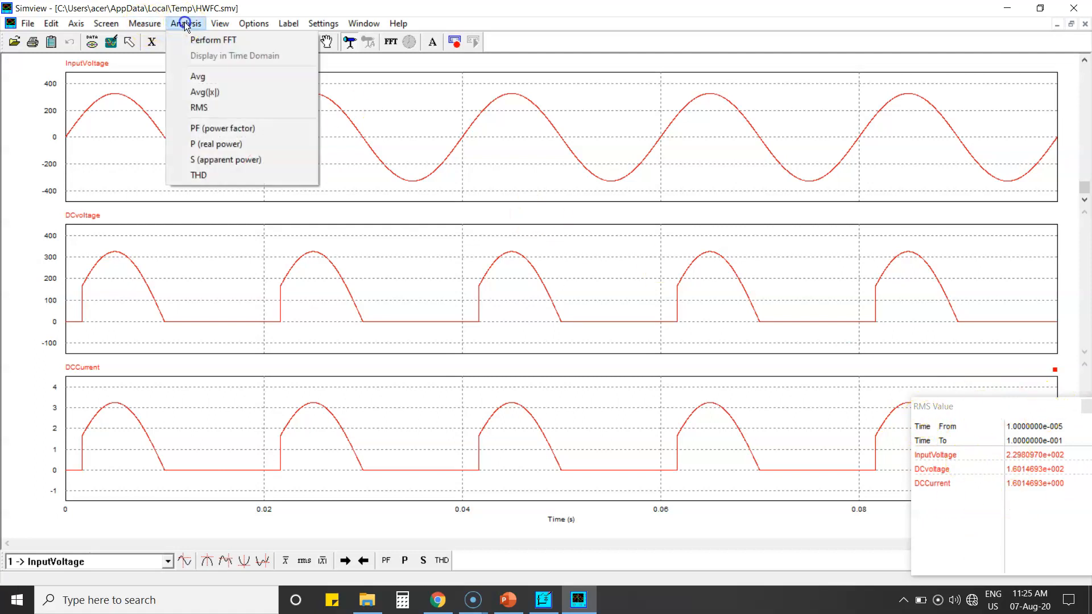
pyautogui.click(197, 92)
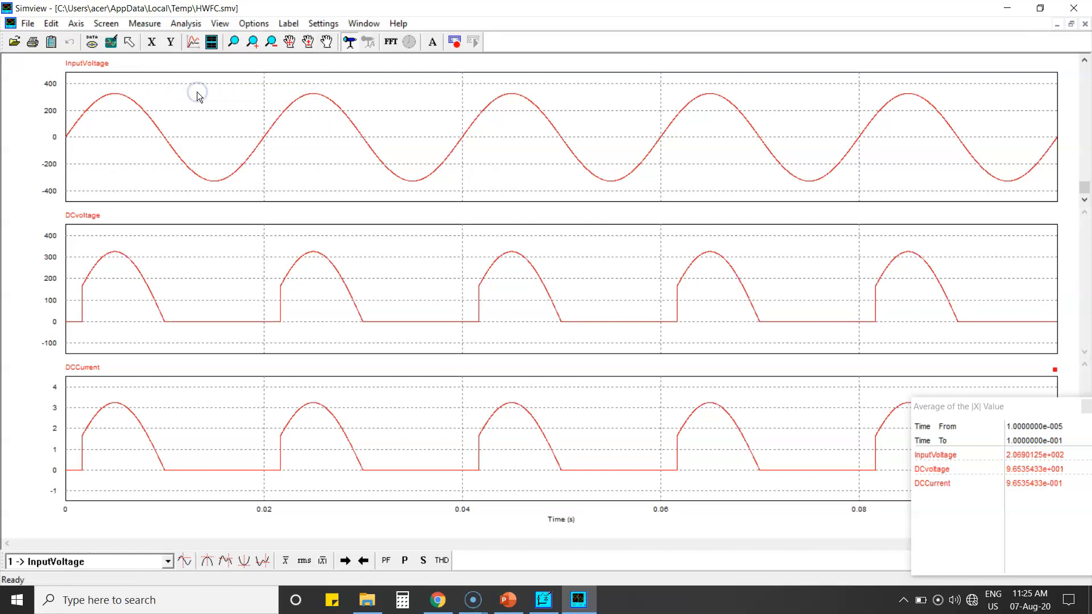
pyautogui.click(1085, 406)
# Evaluate the average and RMS values again, and try a power factor analysis on the plotted curves
pyautogui.click(285, 560)
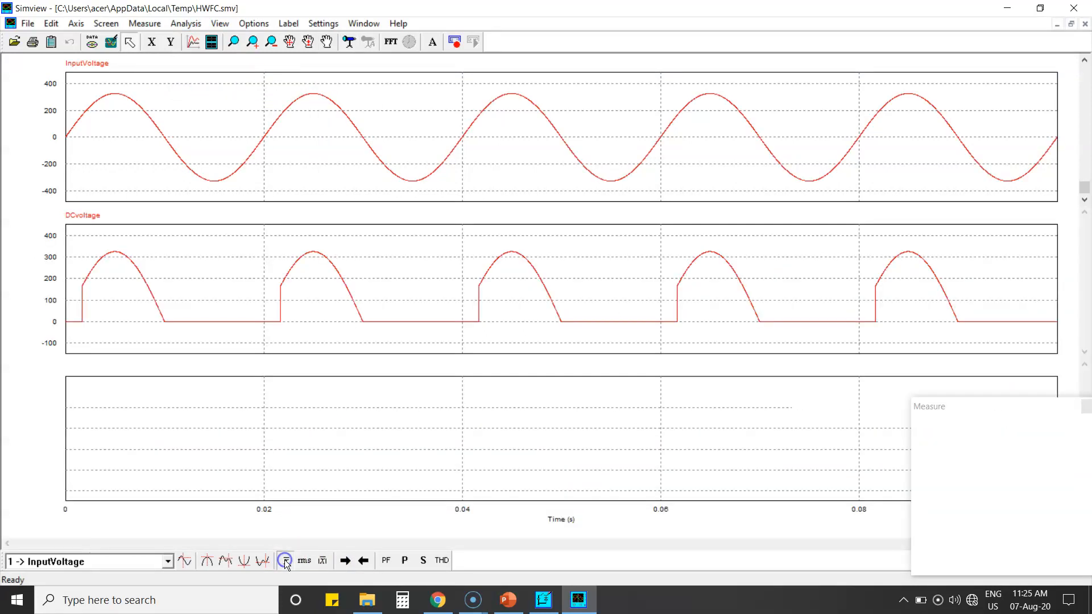
pyautogui.click(298, 562)
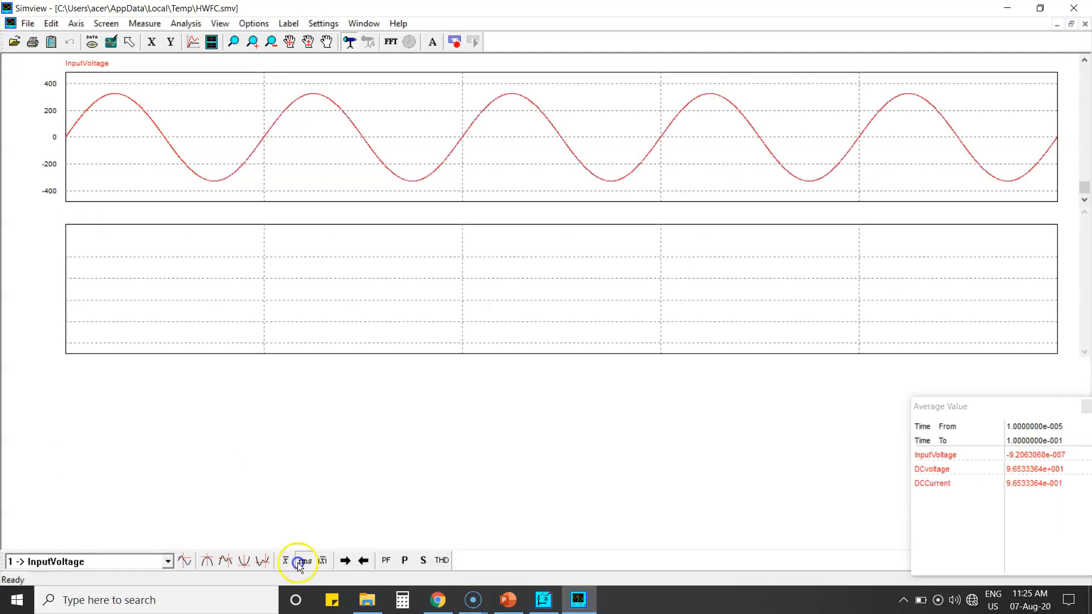
pyautogui.click(386, 560)
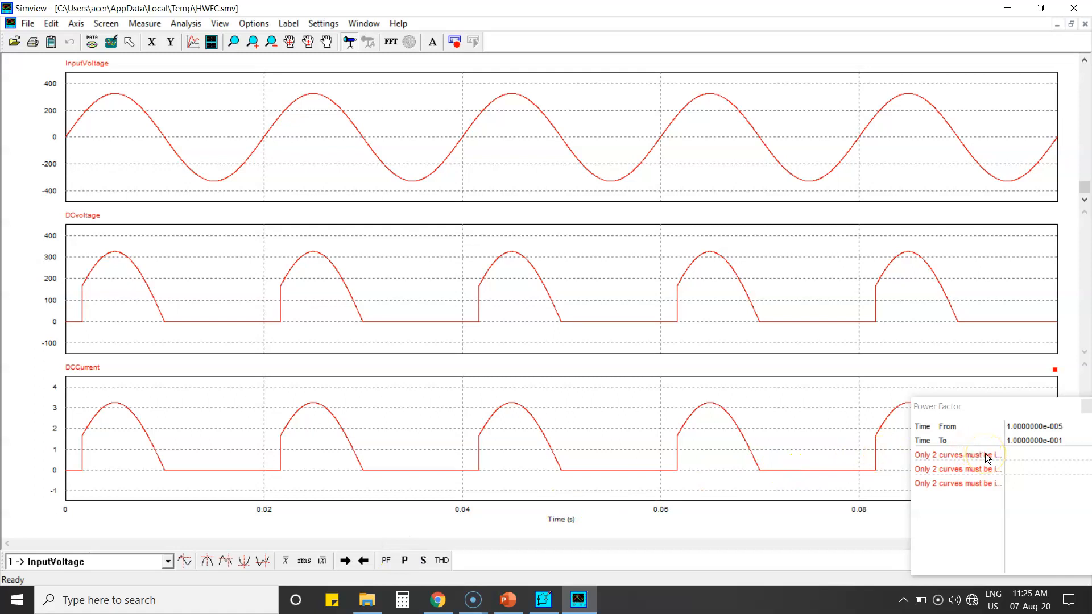
pyautogui.click(1083, 408)
# Calculate the THD of the curves with a fundamental frequency of 50 Hz, and exit Simview
pyautogui.click(442, 560)
pyautogui.click(680, 283)
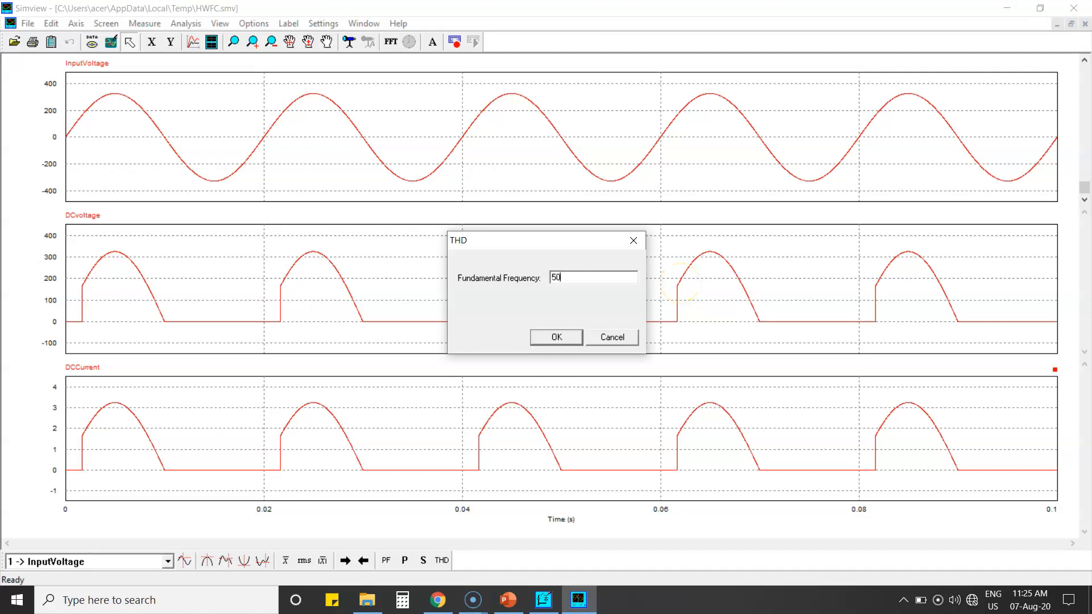
pyautogui.press('Return')
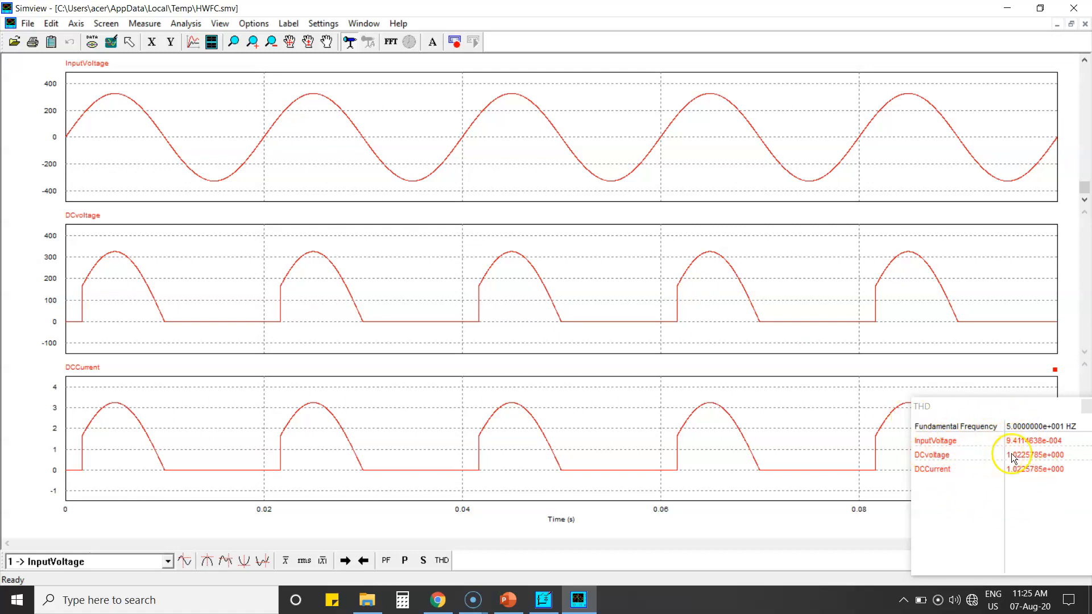
pyautogui.click(1086, 406)
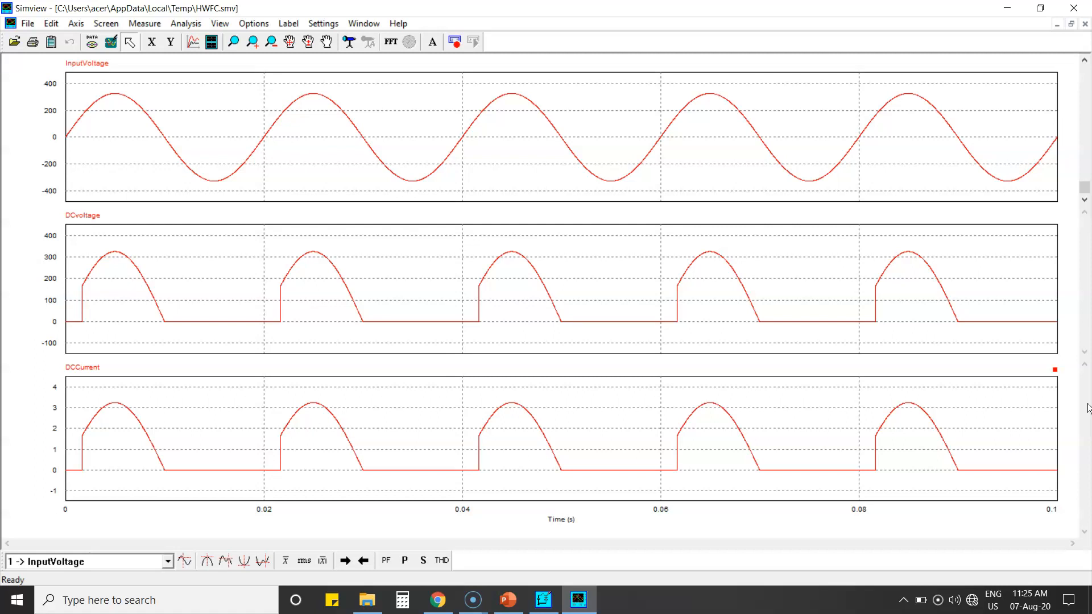
pyautogui.click(1074, 8)
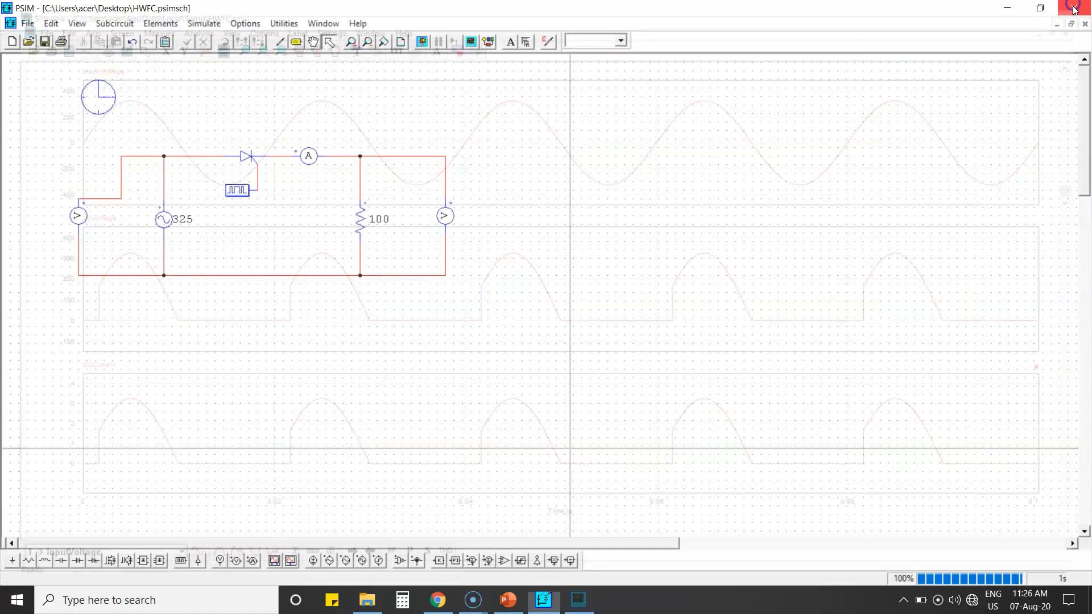
# Delete the wire beneath the 100 resistor and move the resistor up toward the upper rail
pyautogui.click(361, 254)
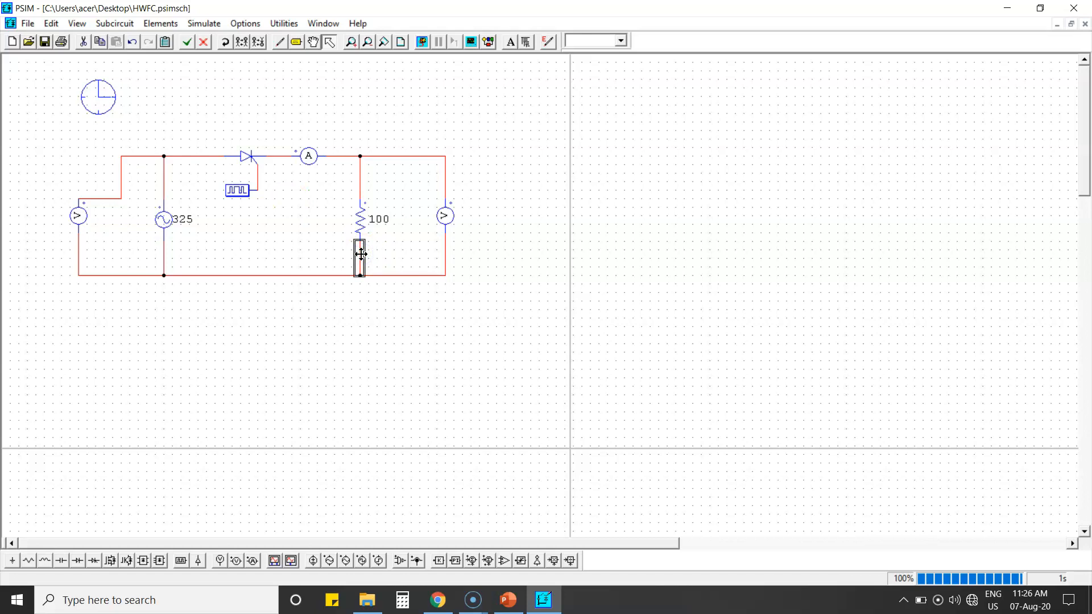
pyautogui.press('Delete')
pyautogui.click(359, 227)
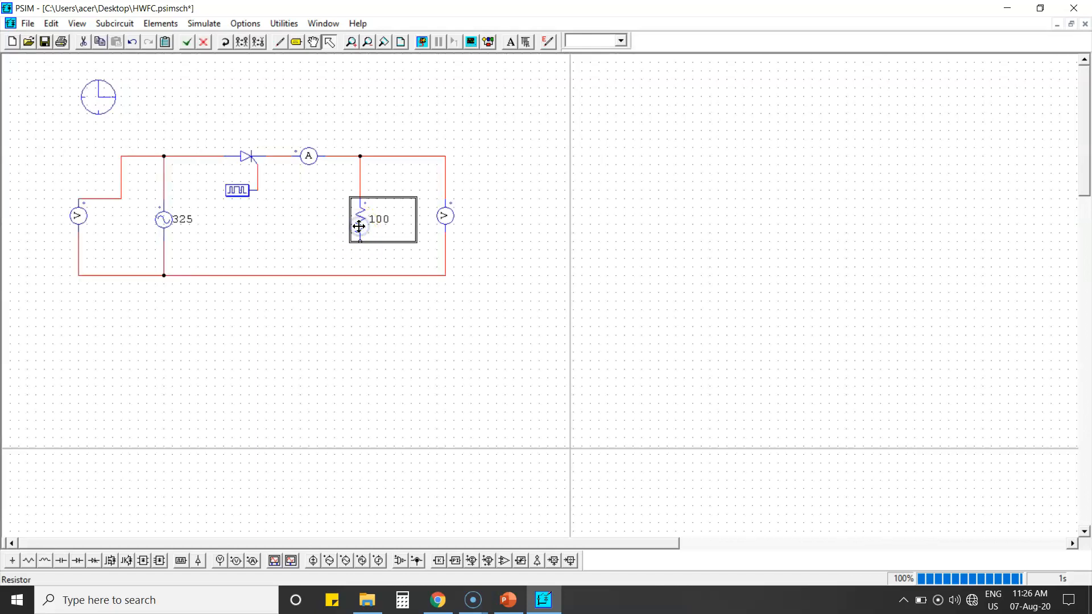
pyautogui.moveTo(359, 227); pyautogui.dragTo(359, 200)
pyautogui.click(577, 155)
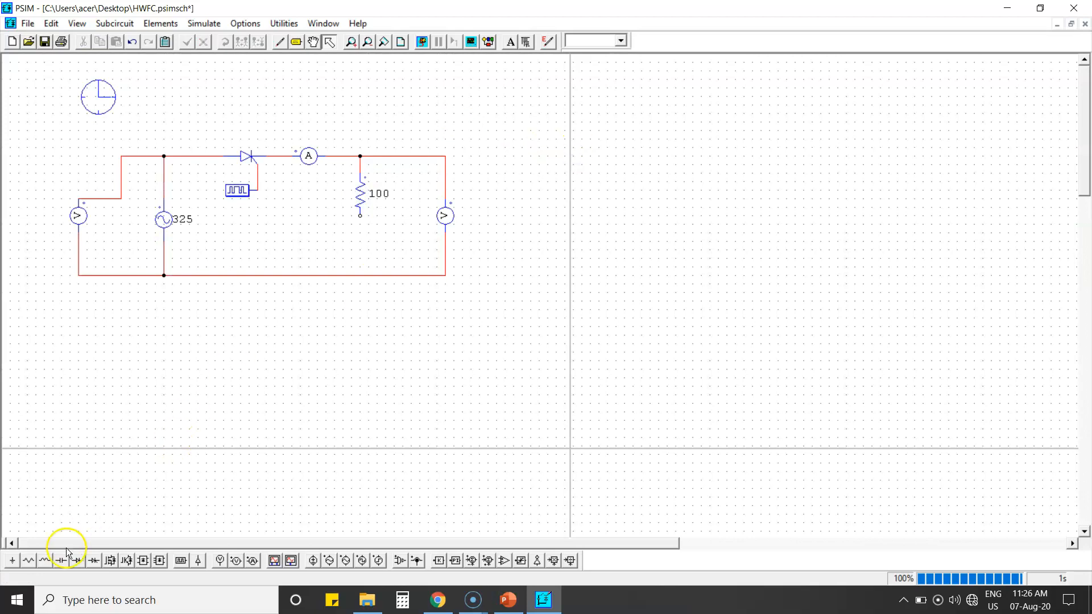
# Place one inductor just beneath the free lower end of the load resistor
pyautogui.click(28, 561)
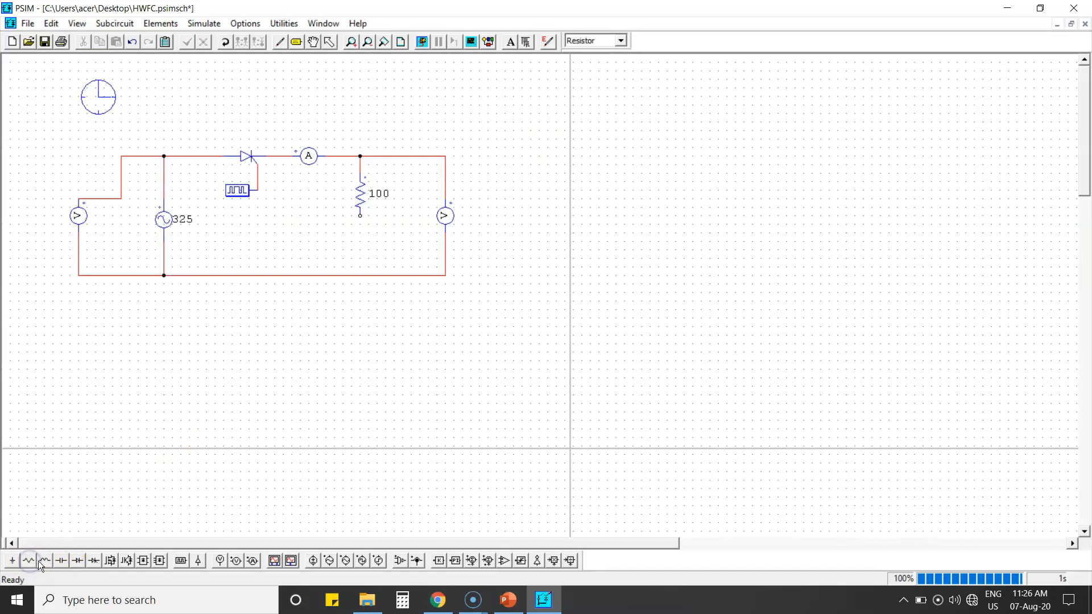
pyautogui.click(44, 560)
pyautogui.click(367, 244)
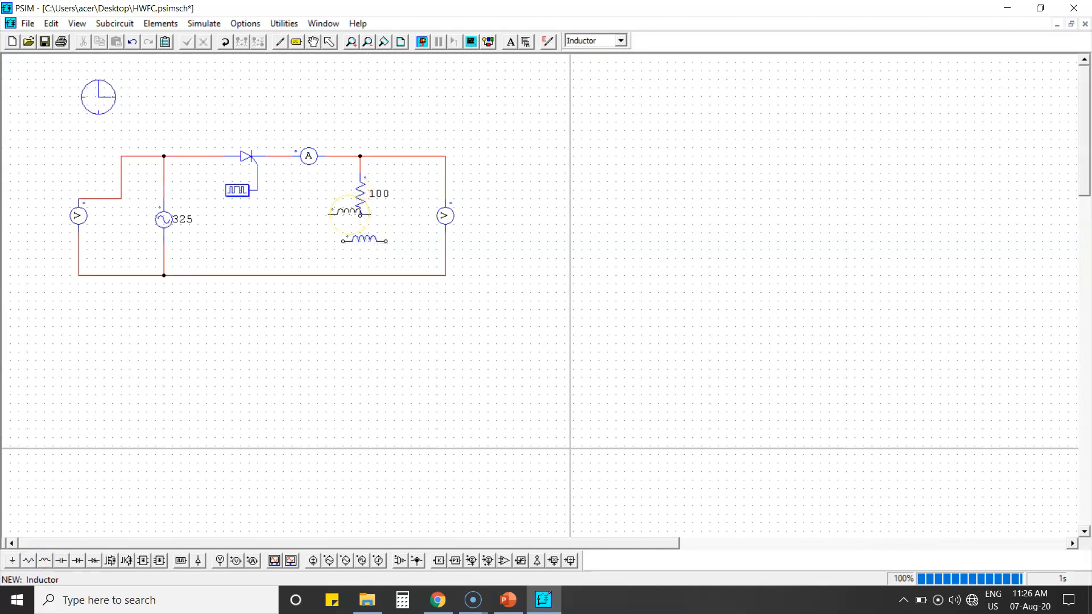
pyautogui.press('Escape')
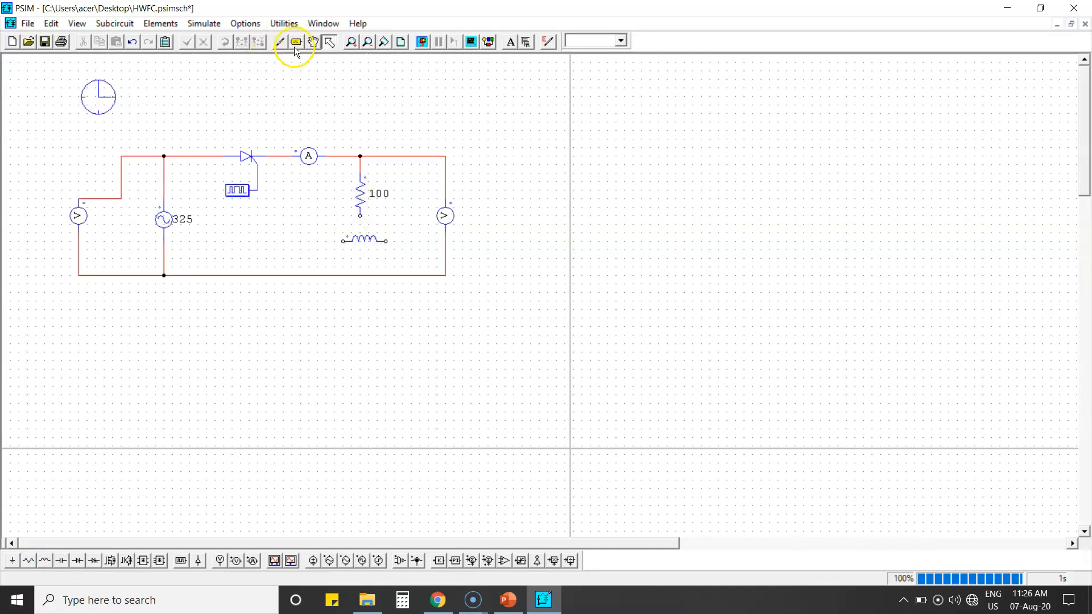
# Rotate the inductor to vertical and align it in series with the resistor's lower terminal
pyautogui.click(359, 249)
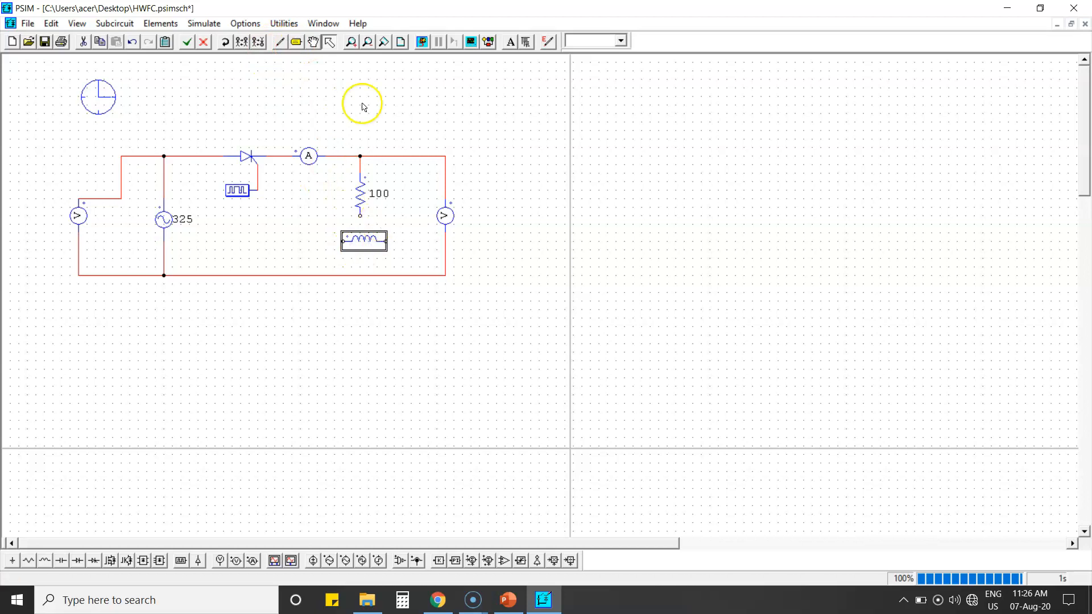
pyautogui.click(225, 42)
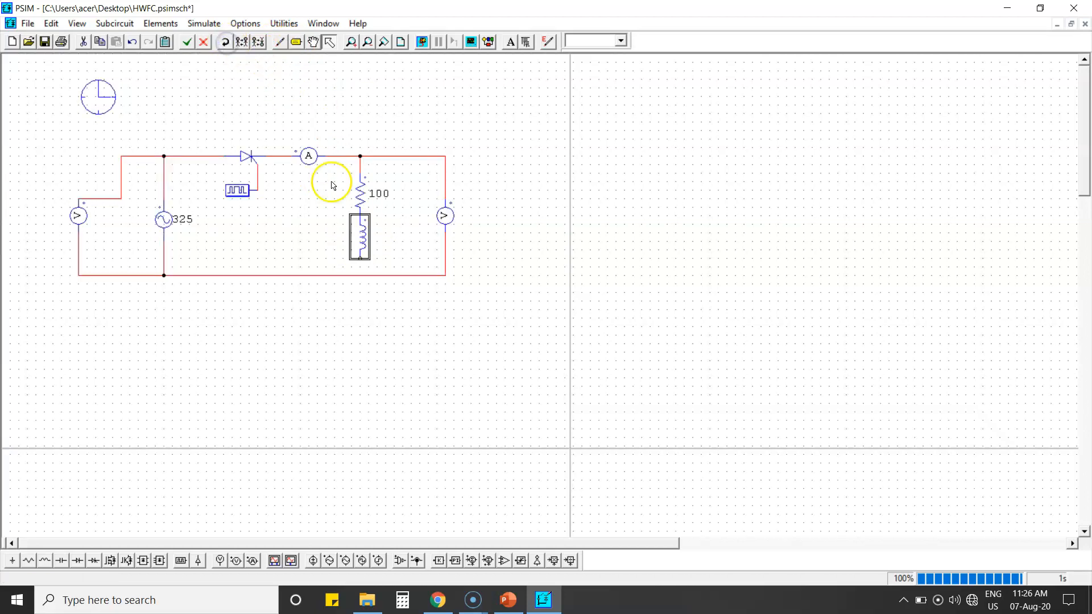
pyautogui.scroll(-2, 360, 234)
pyautogui.scroll(2, 361, 233)
pyautogui.doubleClick(360, 233)
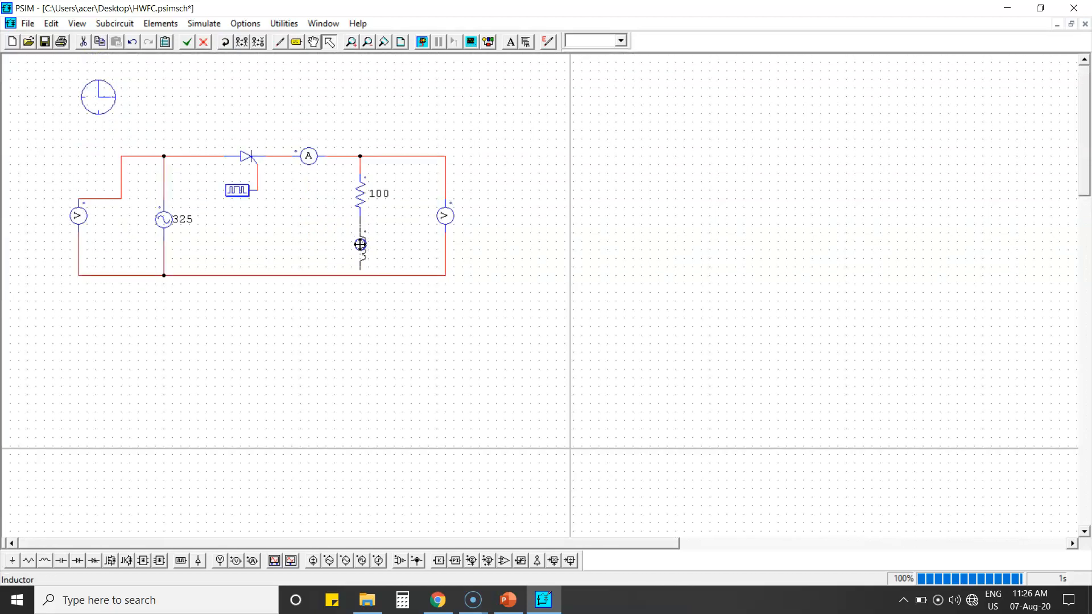
pyautogui.moveTo(360, 237); pyautogui.dragTo(360, 234)
pyautogui.click(519, 222)
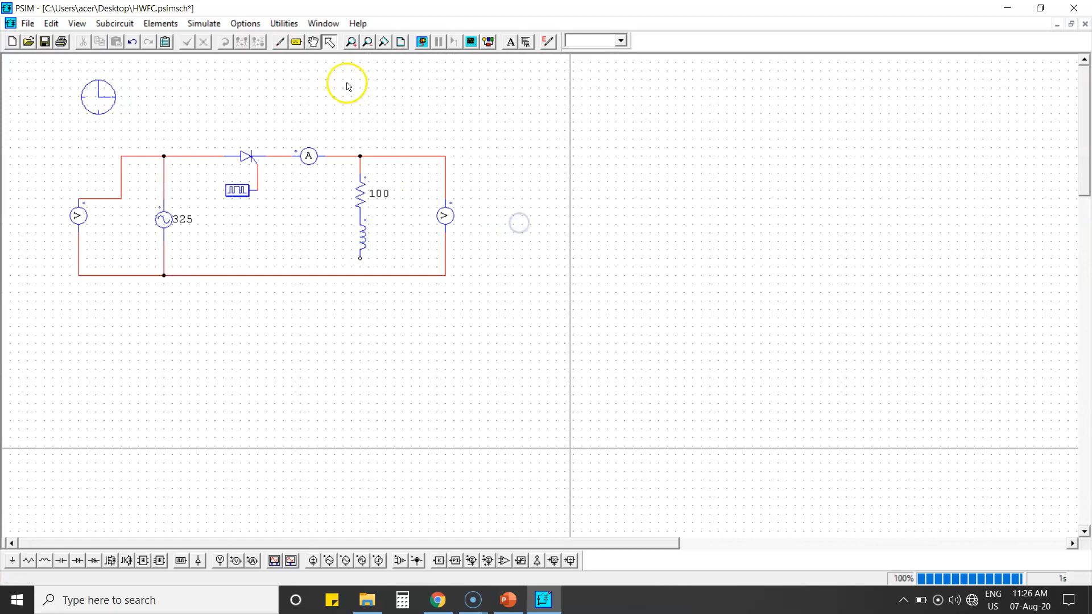
# Wire the inductor's lower terminal to the bottom rail of the circuit
pyautogui.click(279, 41)
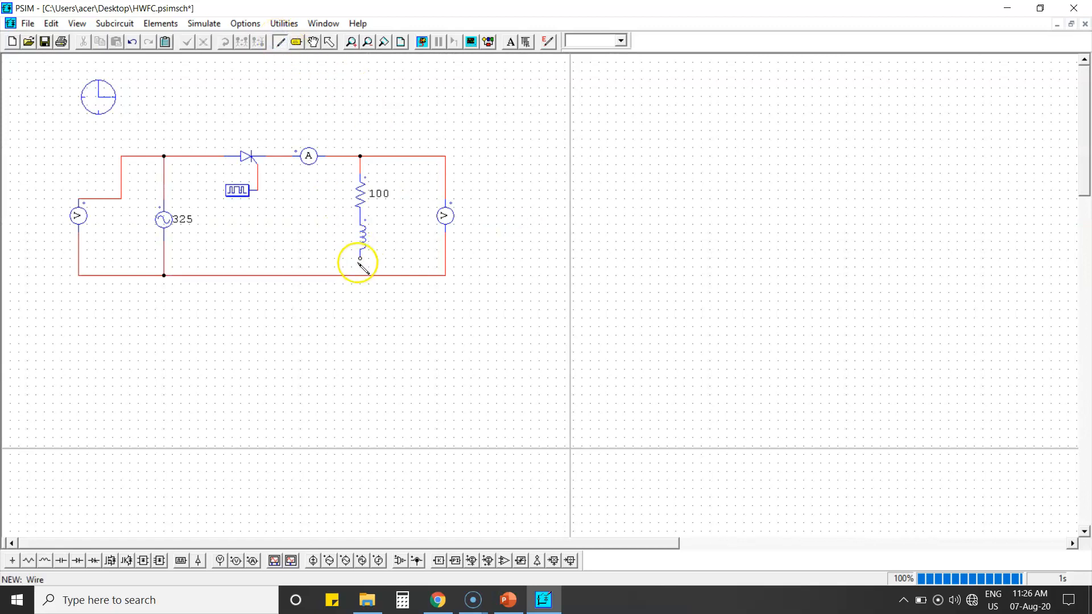
pyautogui.moveTo(359, 259); pyautogui.dragTo(360, 276)
pyautogui.press('Escape')
# Set the inductor's inductance to 0.1 and display the value on the schematic
pyautogui.doubleClick(363, 239)
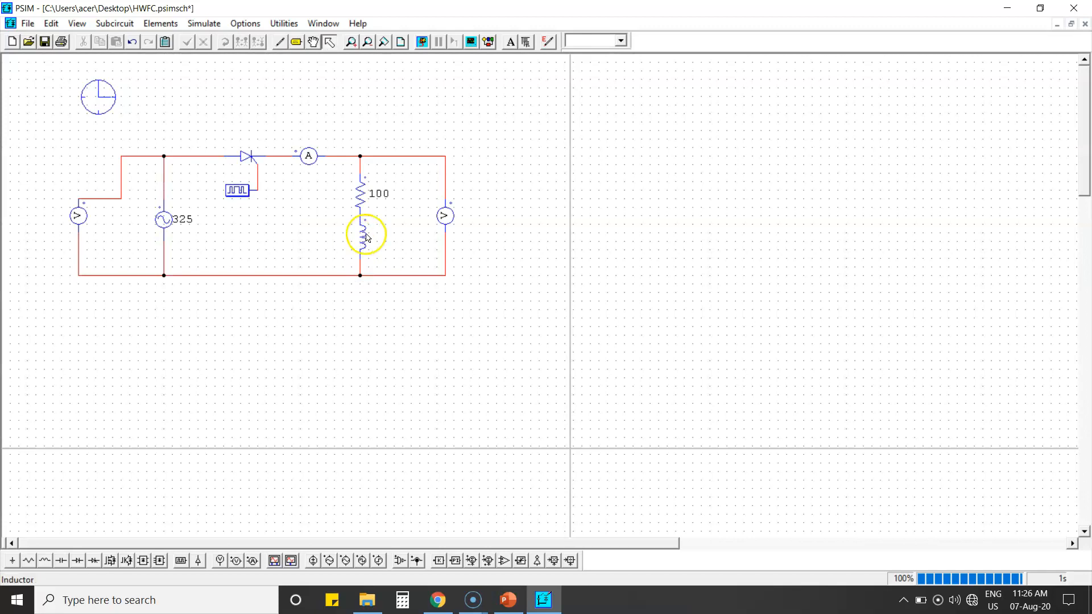
pyautogui.click(214, 209)
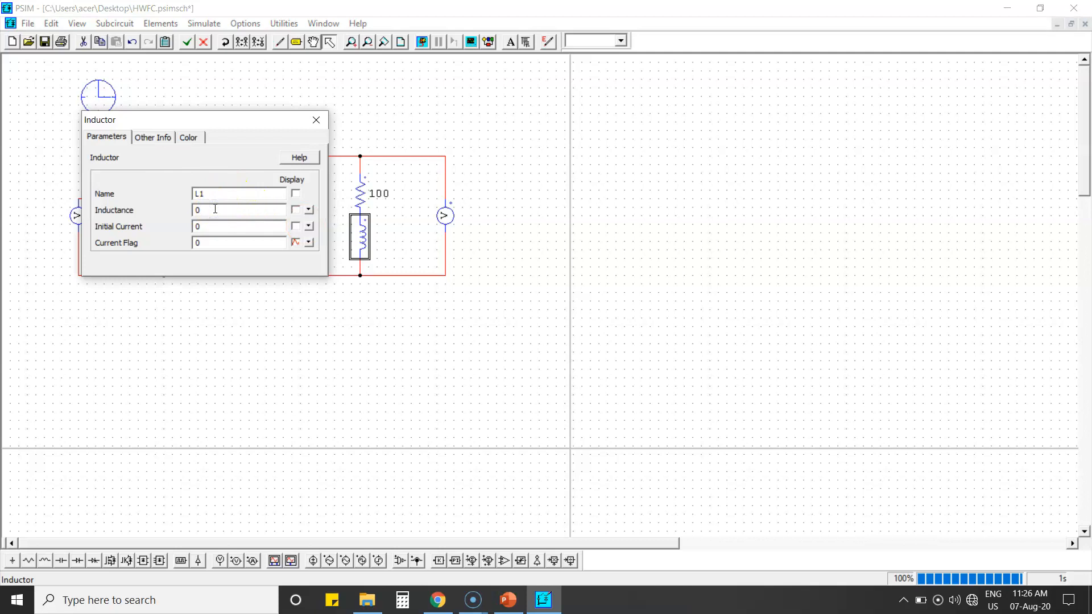
pyautogui.click(296, 211)
pyautogui.click(317, 119)
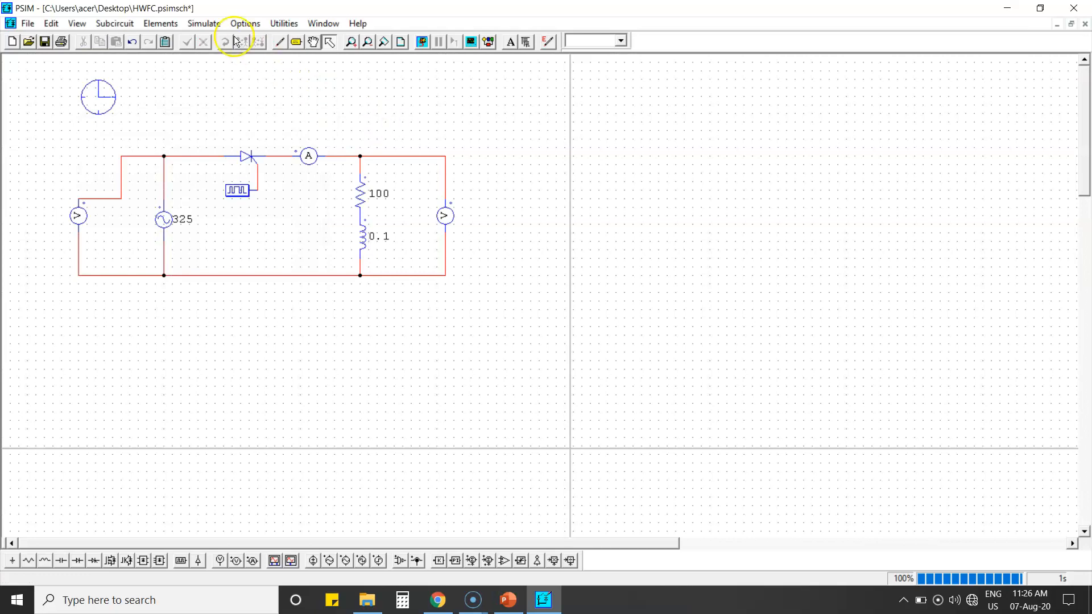
# Save and simulate the RL-load circuit, and plot InputVoltage as the first curve in Simview
pyautogui.click(45, 41)
pyautogui.click(421, 42)
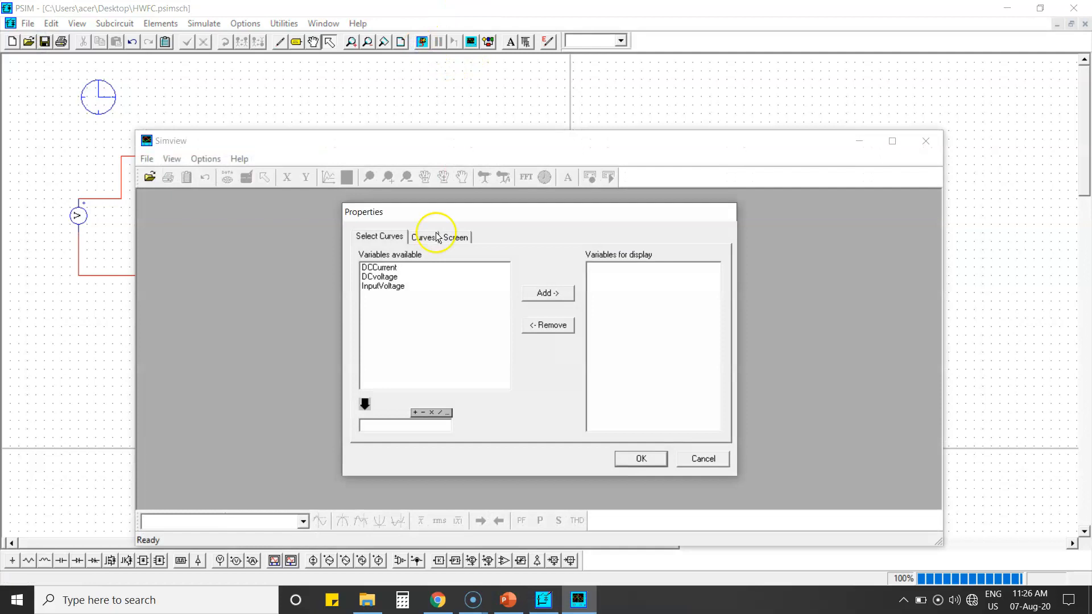
pyautogui.click(385, 286)
pyautogui.click(560, 301)
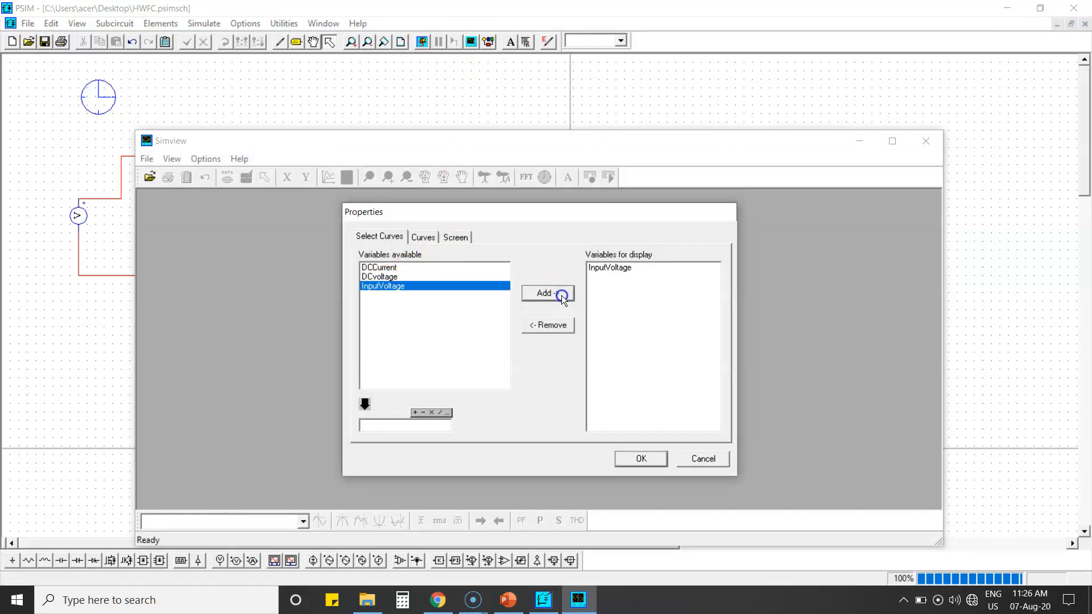
pyautogui.click(645, 459)
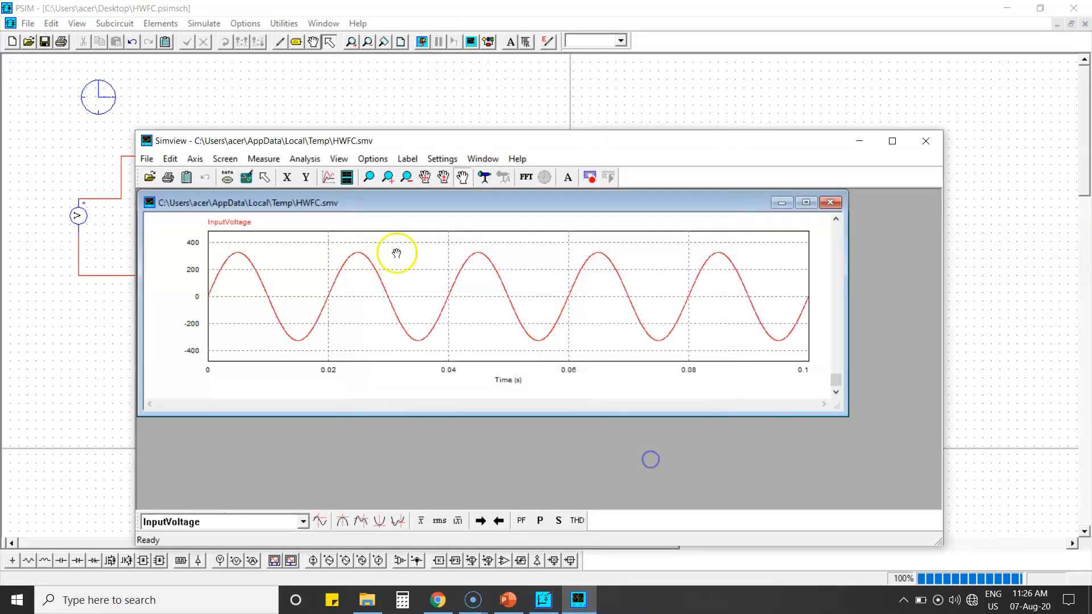
# Add a second plot screen showing DCvoltage beneath the InputVoltage curve
pyautogui.click(225, 159)
pyautogui.click(253, 190)
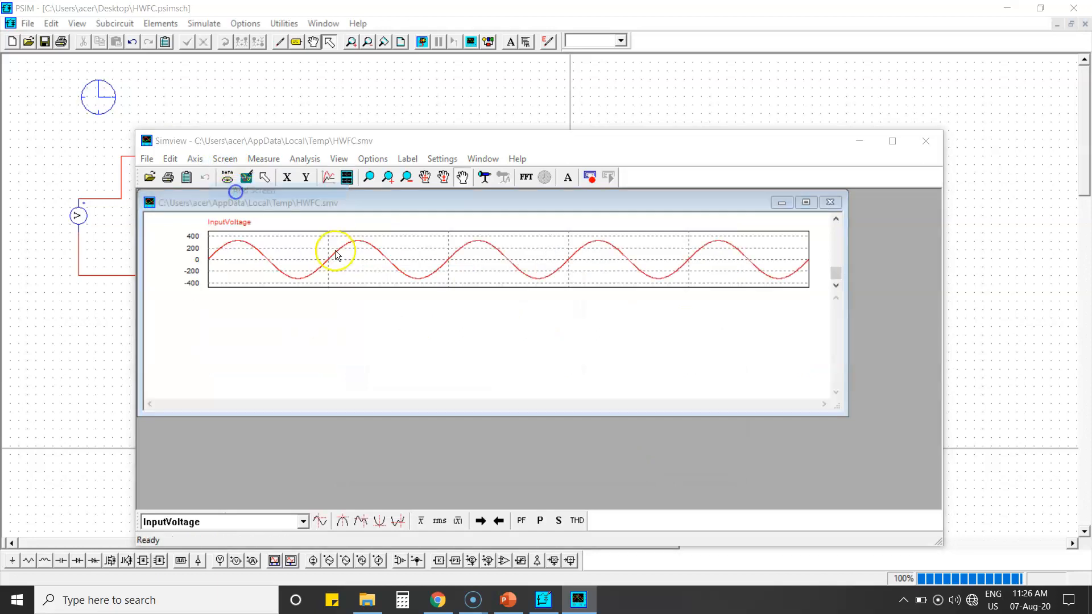
pyautogui.click(380, 276)
pyautogui.click(547, 293)
pyautogui.click(641, 458)
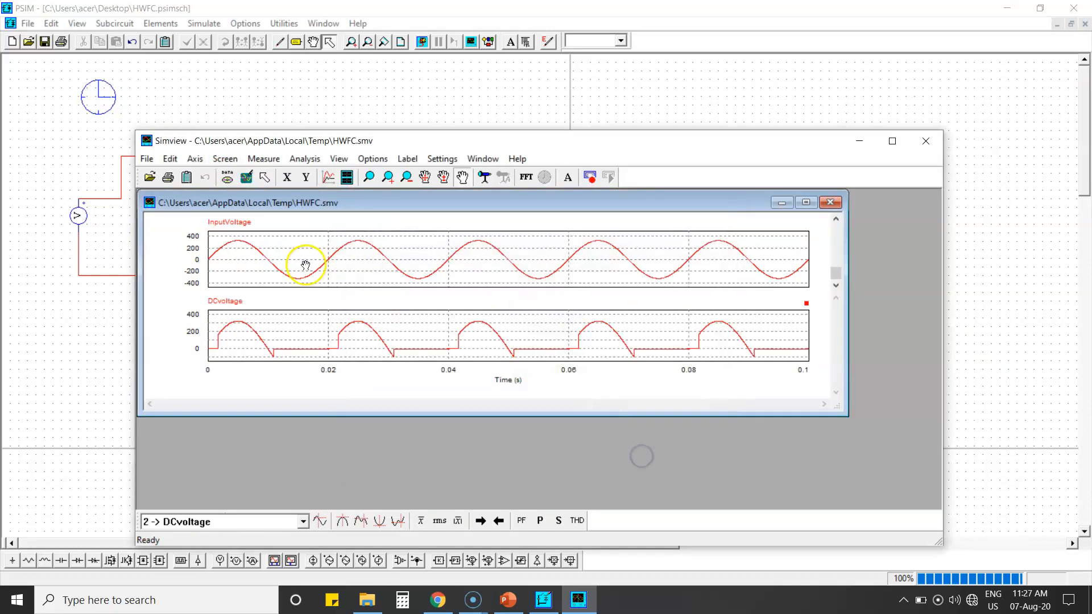
# Add a third plot screen showing DCCurrent beneath the DCvoltage curve
pyautogui.click(225, 160)
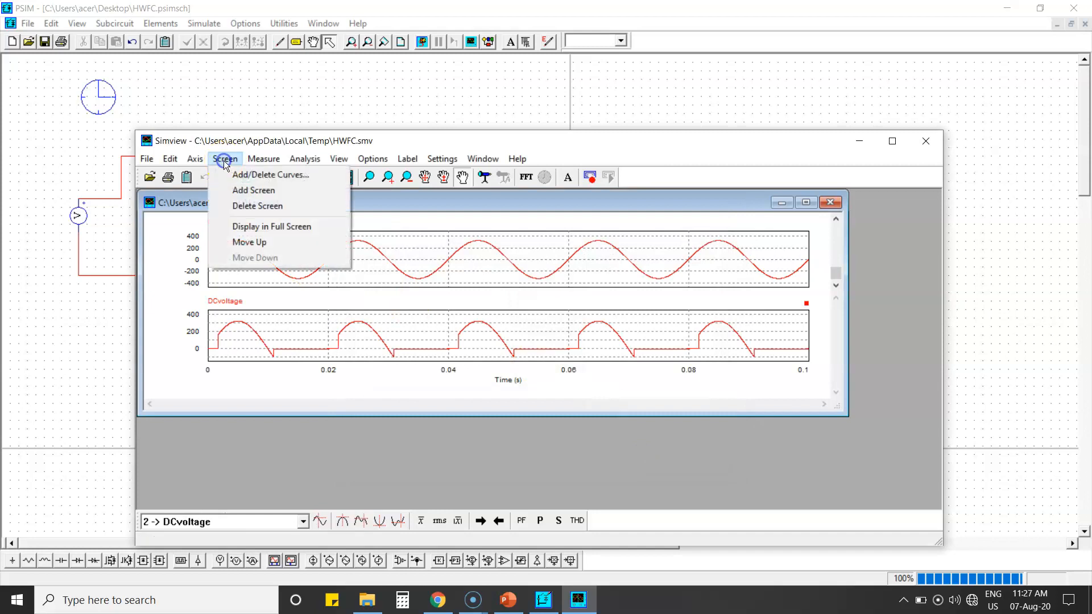
pyautogui.click(250, 190)
pyautogui.click(405, 268)
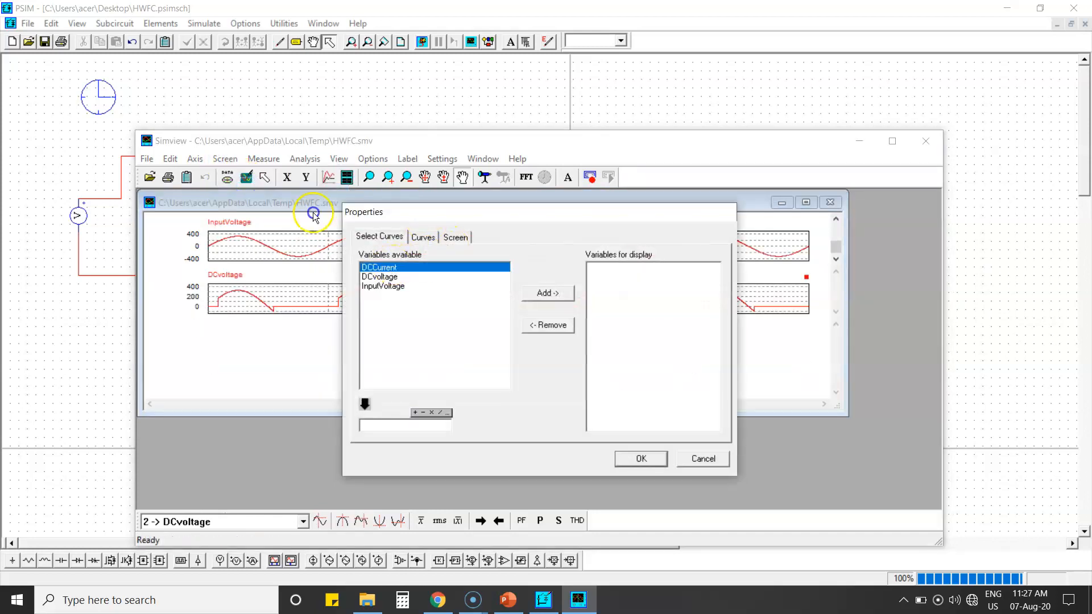
pyautogui.click(545, 291)
pyautogui.click(651, 459)
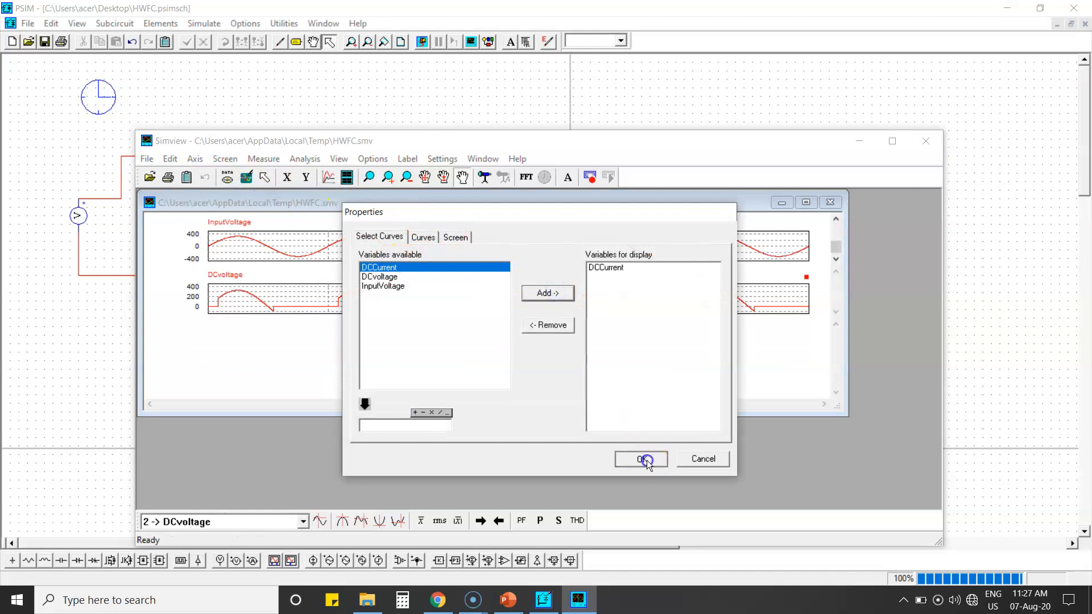
# Enlarge the RL-load plots to full size, examine the three waveforms, and close Simview
pyautogui.click(895, 141)
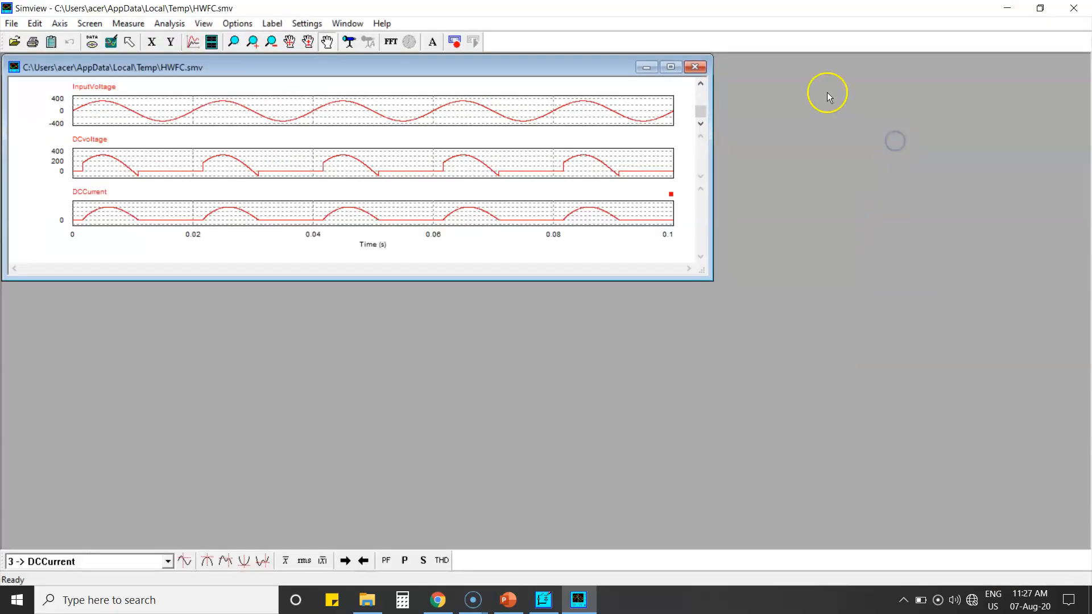
pyautogui.click(678, 64)
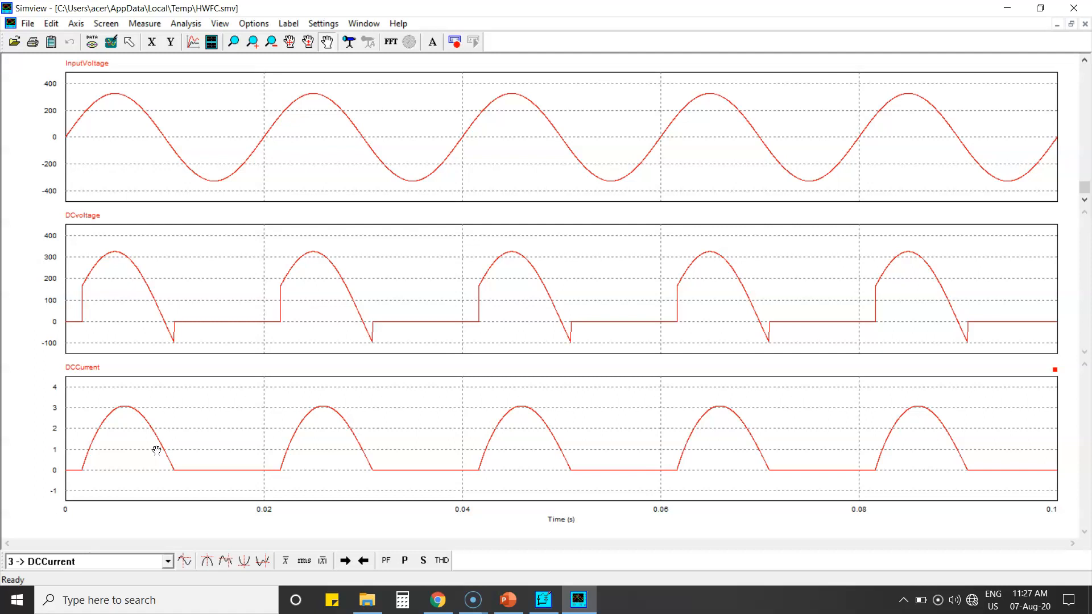
pyautogui.click(1073, 8)
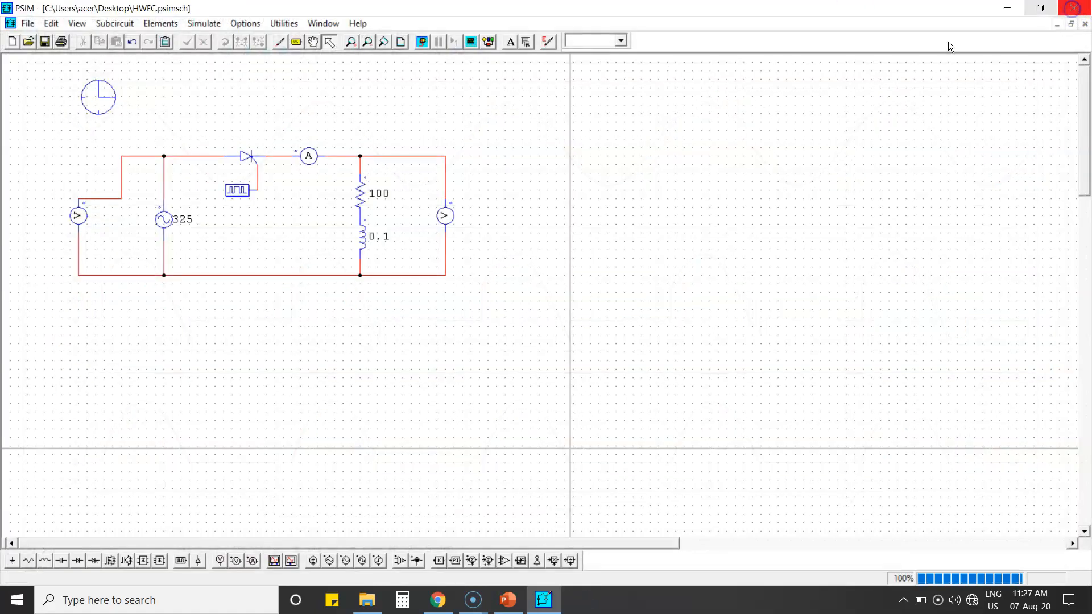
# Move all three segments of the circuit's bottom rail down to make room below the inductor
pyautogui.click(326, 278)
pyautogui.click(316, 277)
pyautogui.moveTo(315, 277); pyautogui.dragTo(312, 310)
pyautogui.click(389, 274)
pyautogui.click(389, 275)
pyautogui.moveTo(385, 274); pyautogui.dragTo(385, 308)
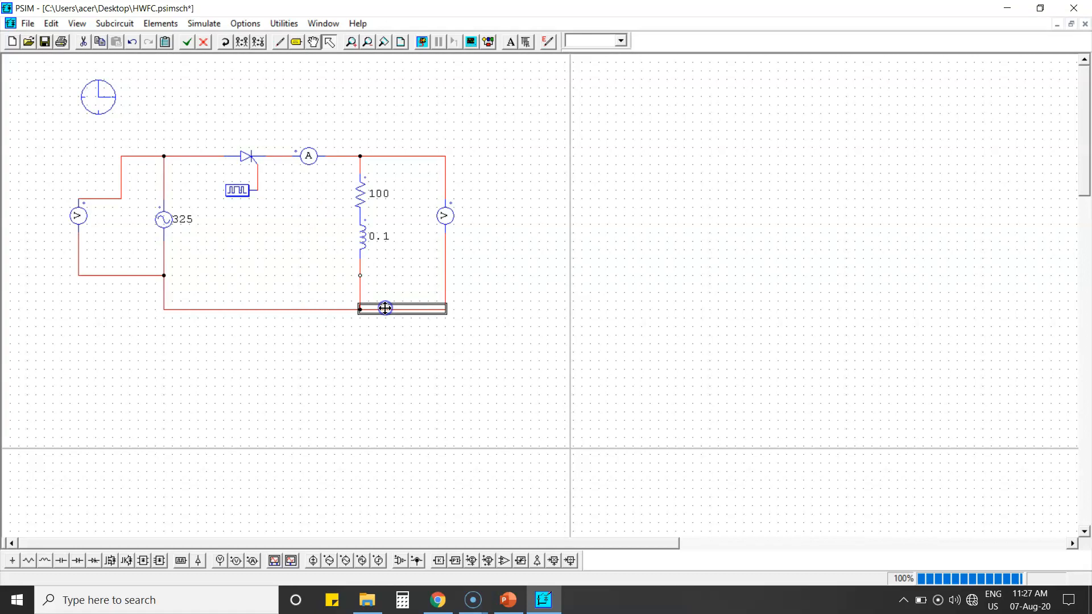
pyautogui.click(117, 274)
pyautogui.click(125, 277)
pyautogui.moveTo(122, 278); pyautogui.dragTo(121, 309)
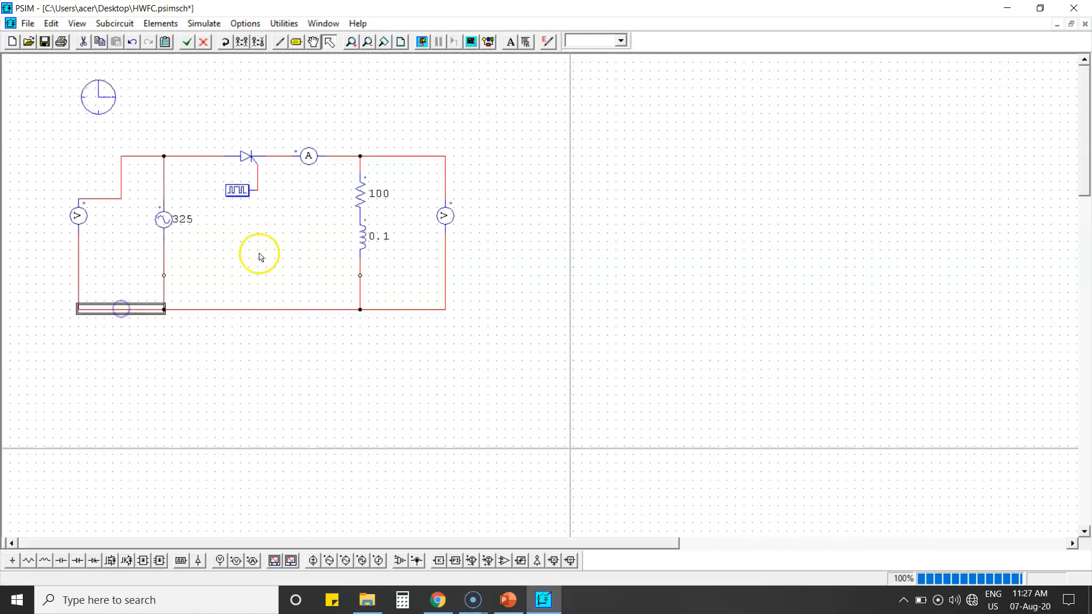
# Delete the two wire pieces joining the inductor's lower terminal to the bottom rail
pyautogui.click(361, 273)
pyautogui.press('Delete')
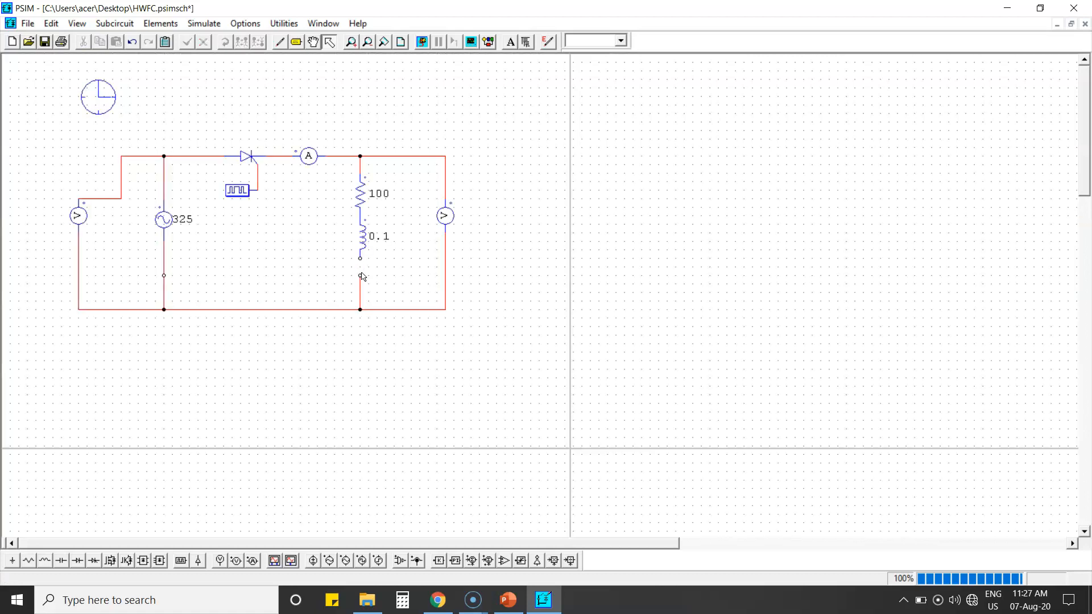
pyautogui.click(360, 281)
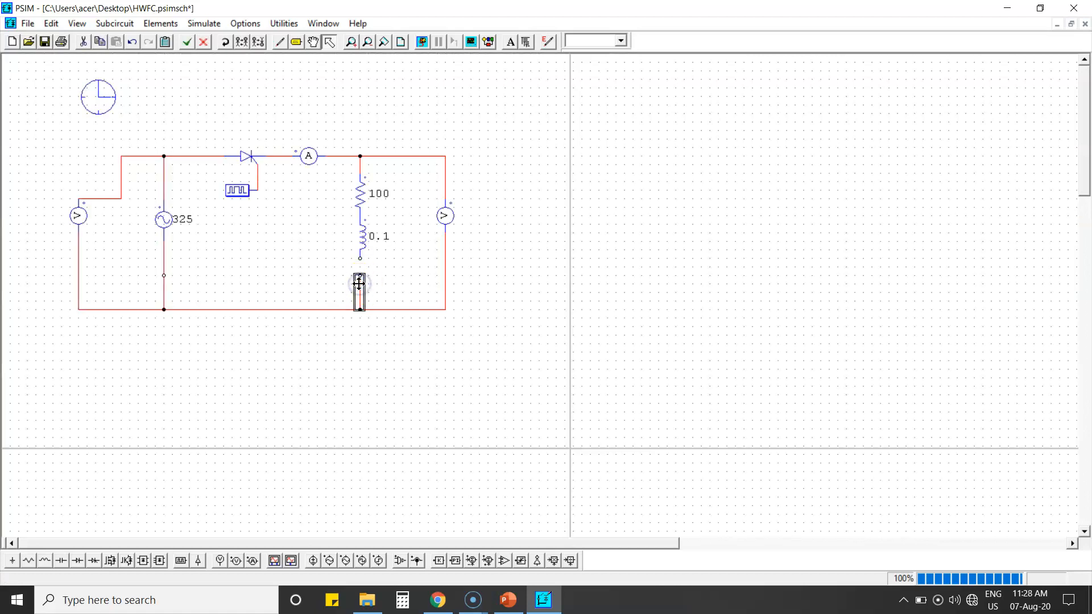
pyautogui.press('Delete')
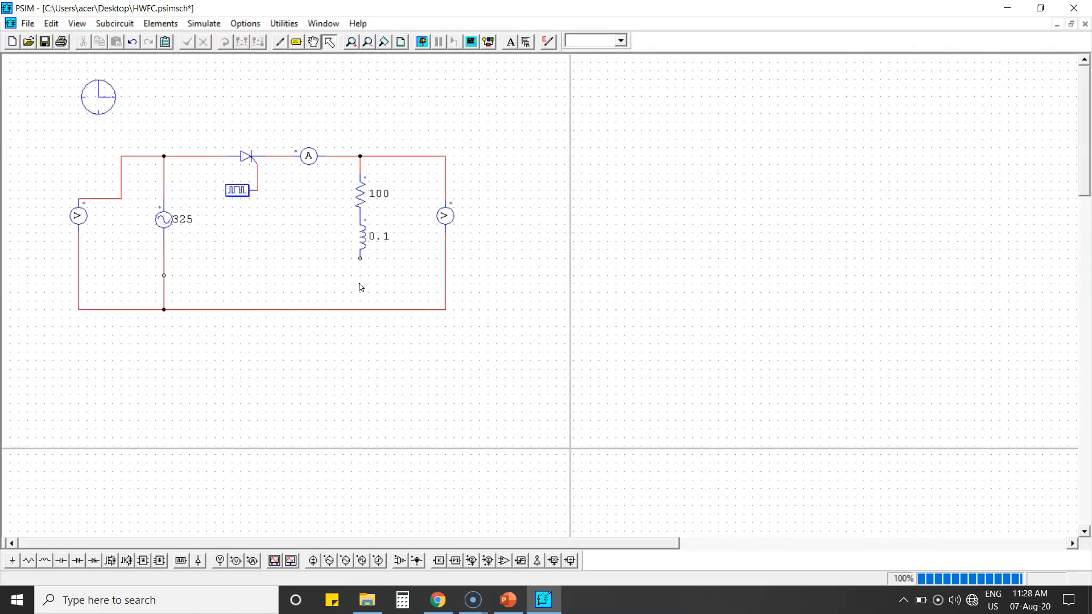
# Place a DC voltage source on the bottom rail below the inductor and wire its positive terminal to the inductor
pyautogui.click(315, 561)
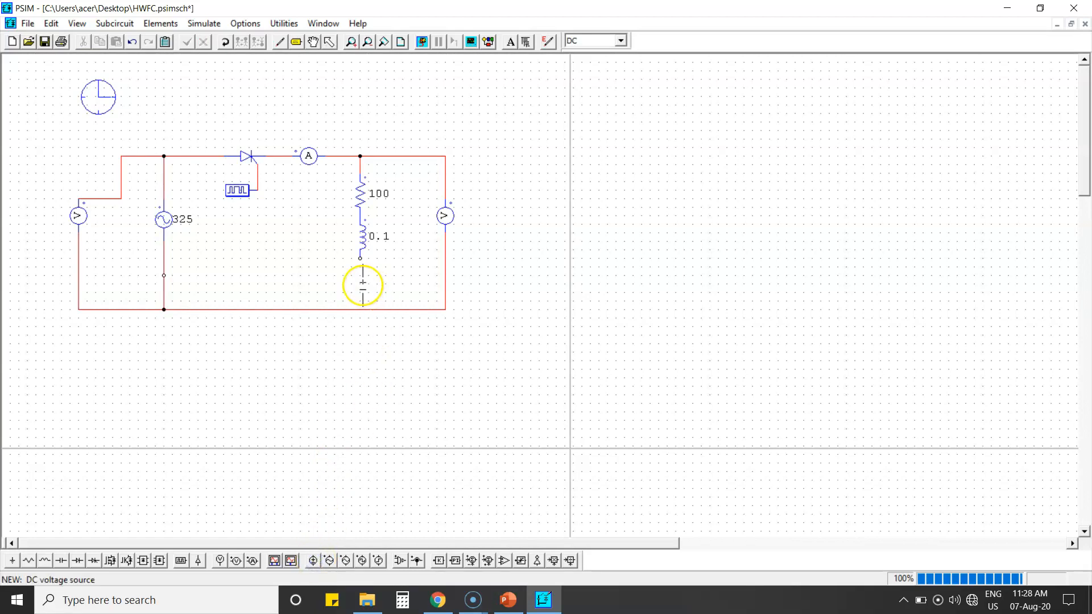
pyautogui.click(360, 286)
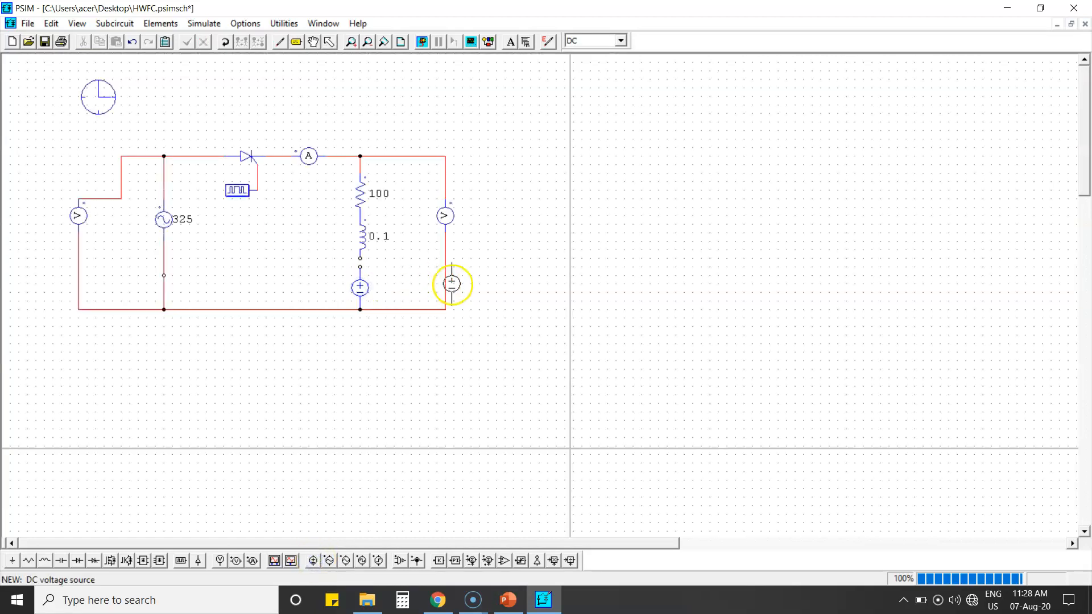
pyautogui.press('Escape')
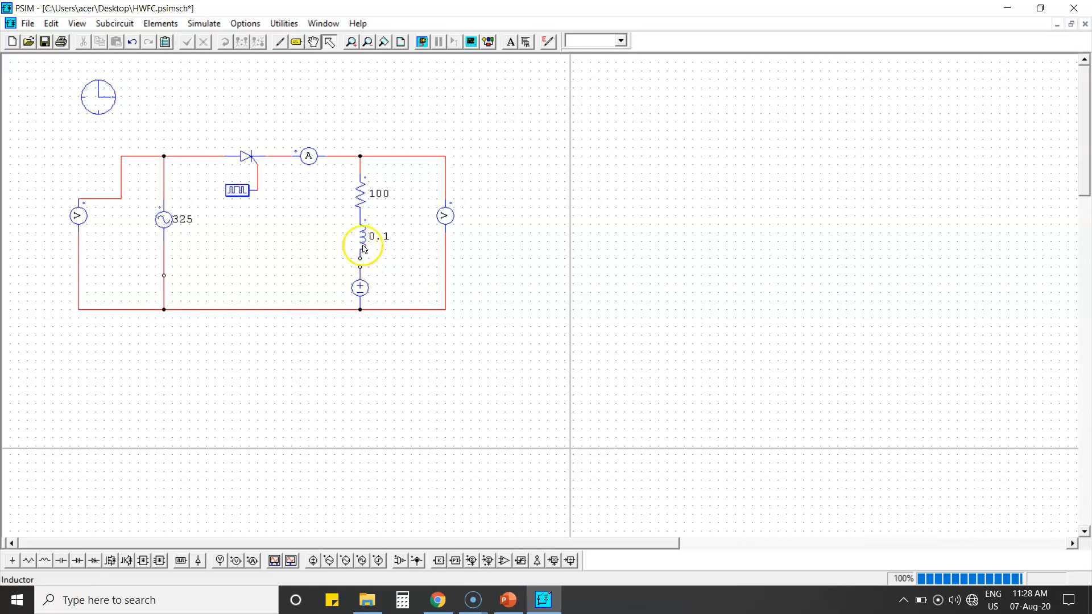
pyautogui.click(279, 41)
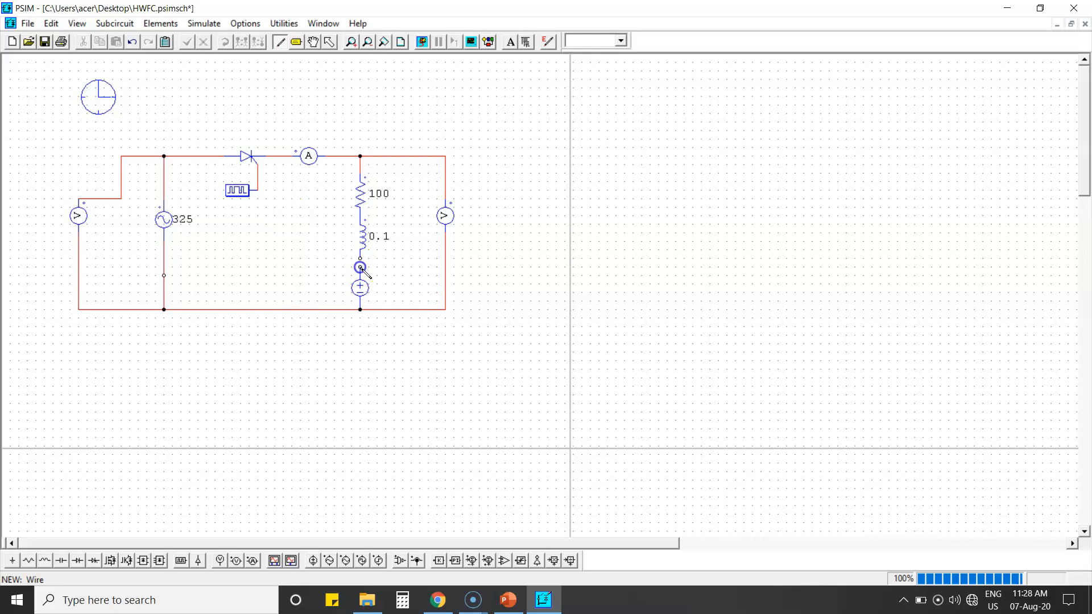
pyautogui.moveTo(360, 259); pyautogui.dragTo(360, 268)
pyautogui.press('Escape')
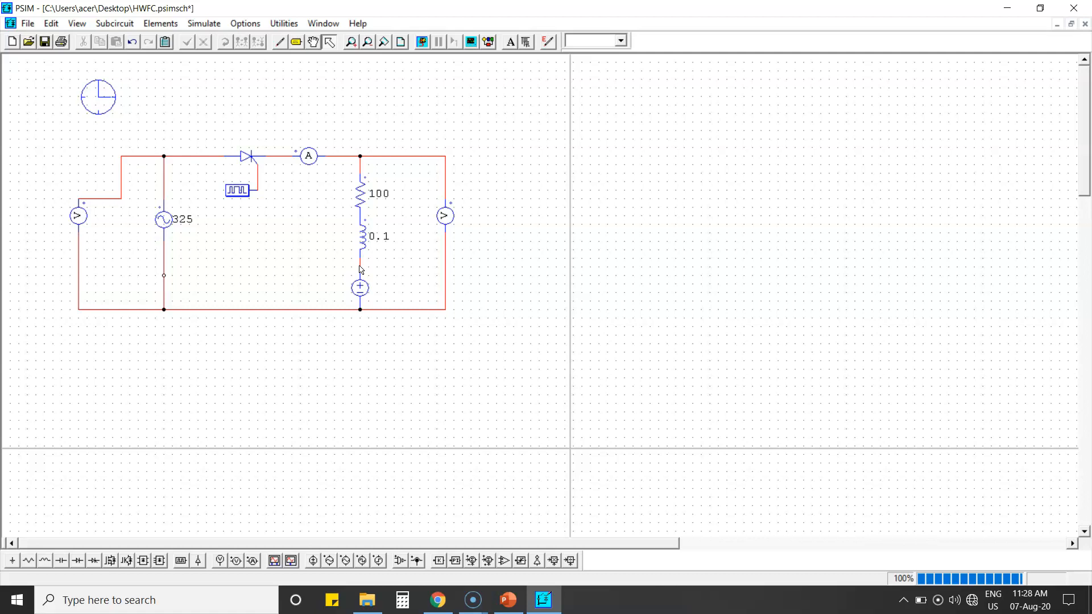
# Name the DC voltage source E and display its amplitude on the schematic
pyautogui.doubleClick(360, 288)
pyautogui.click(228, 212)
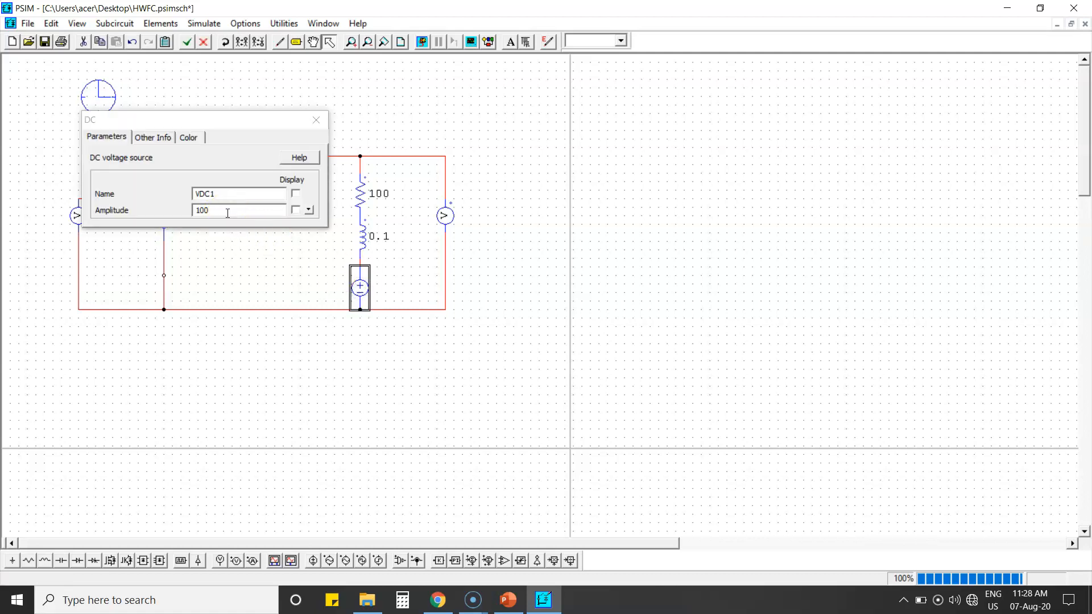
pyautogui.click(295, 209)
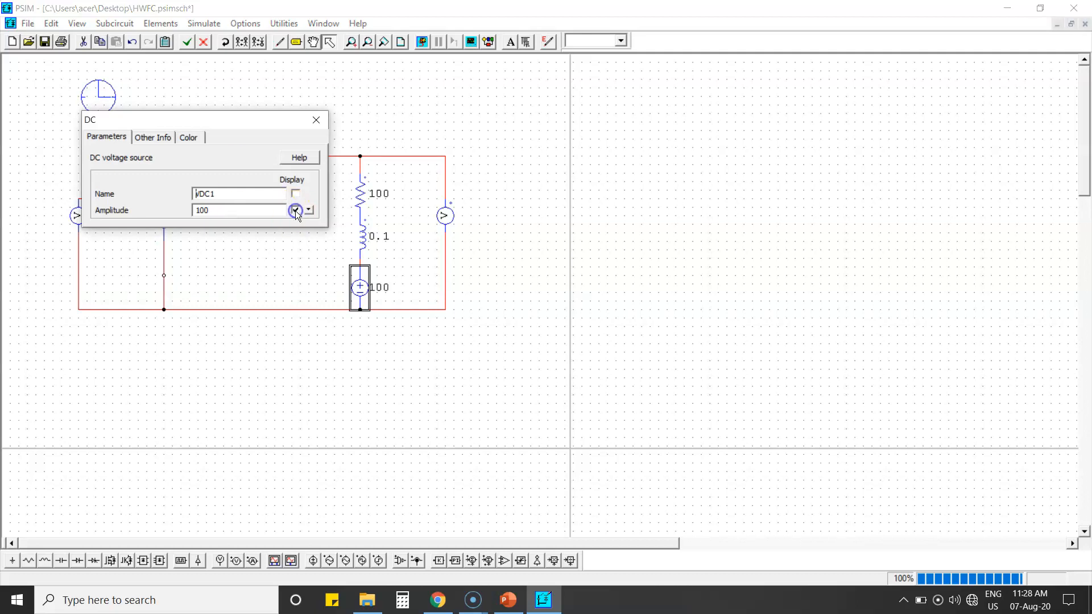
pyautogui.press('BackSpace')
pyautogui.press('BackSpace')
pyautogui.press('BackSpace')
pyautogui.press('BackSpace')
pyautogui.write('E')
pyautogui.click(316, 120)
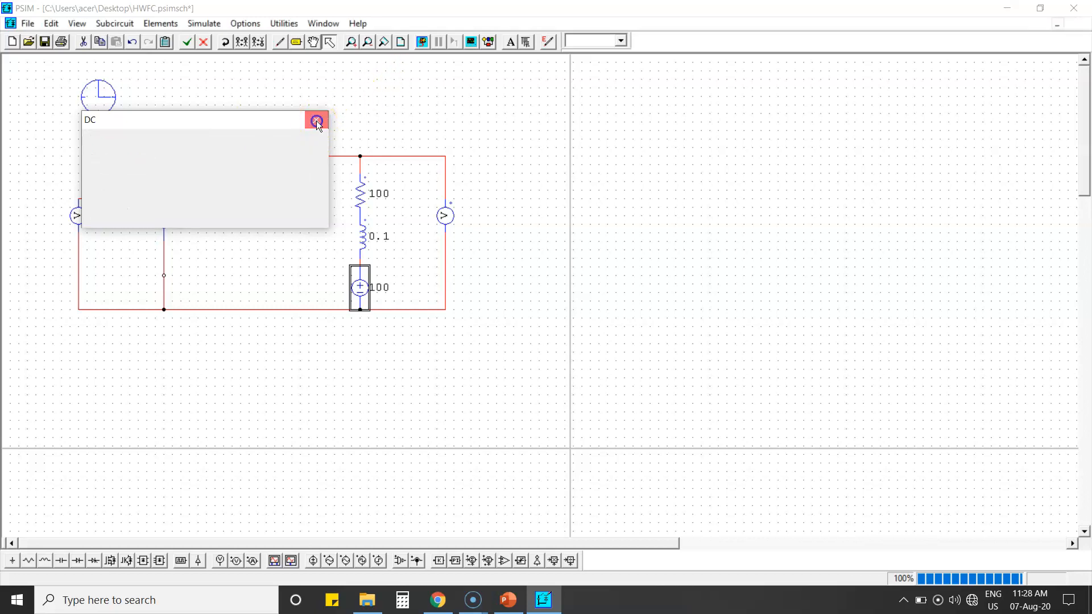
pyautogui.click(505, 223)
# Save and simulate the circuit with the DC source in the load, and plot InputVoltage in Simview
pyautogui.click(46, 42)
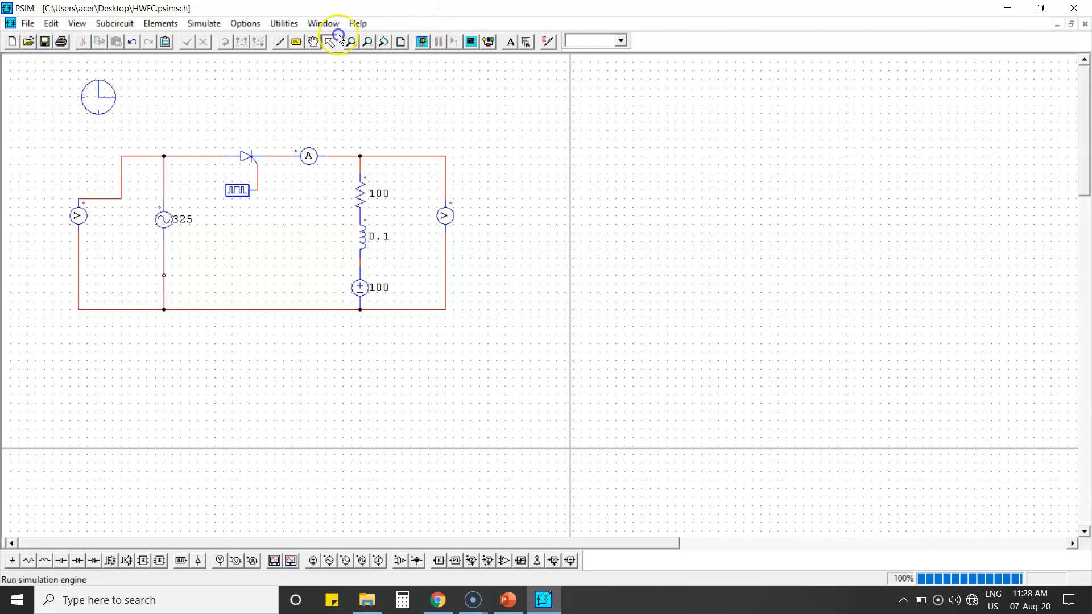
pyautogui.click(422, 42)
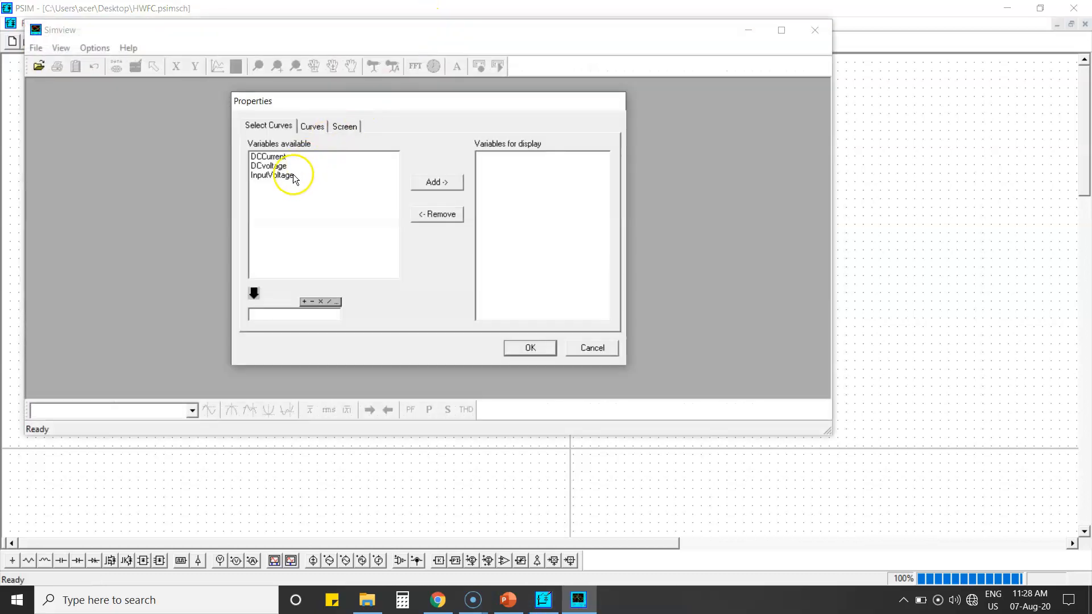
pyautogui.click(290, 176)
pyautogui.click(437, 182)
pyautogui.click(529, 347)
# Add a plot screen for DCvoltage below InputVoltage for the load with the DC source
pyautogui.click(114, 48)
pyautogui.click(272, 76)
pyautogui.click(272, 165)
pyautogui.click(435, 182)
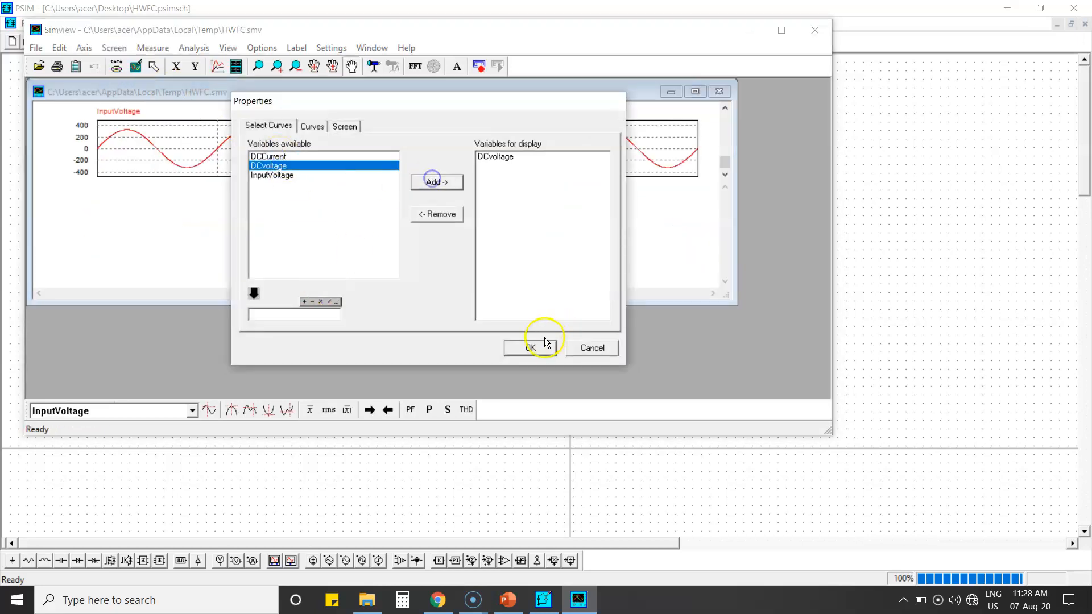
pyautogui.click(545, 344)
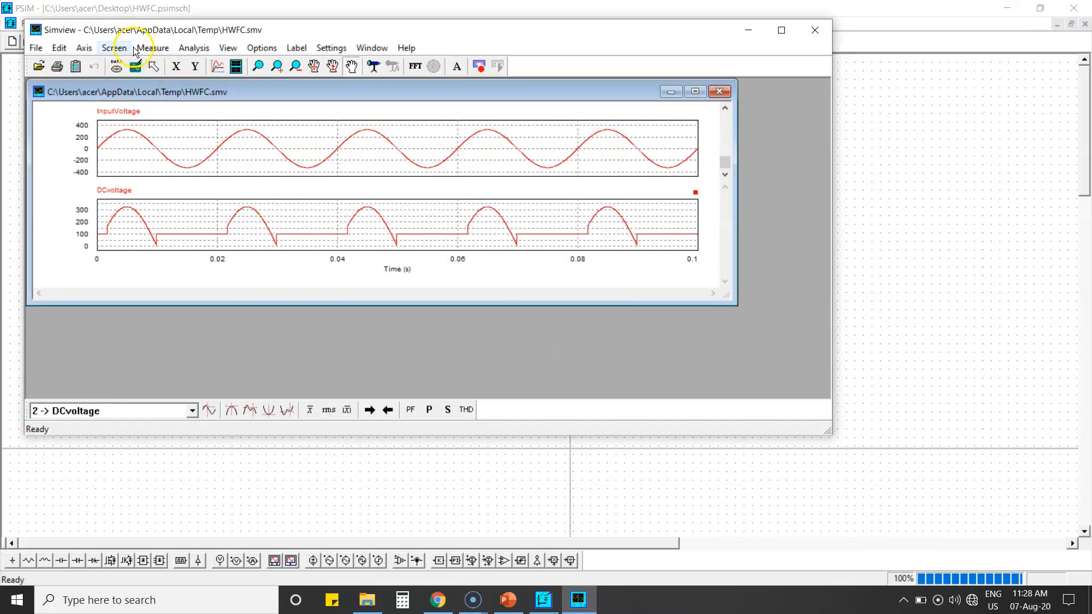
# Add a plot screen for DCCurrent below DCvoltage for the load with the DC source
pyautogui.click(117, 48)
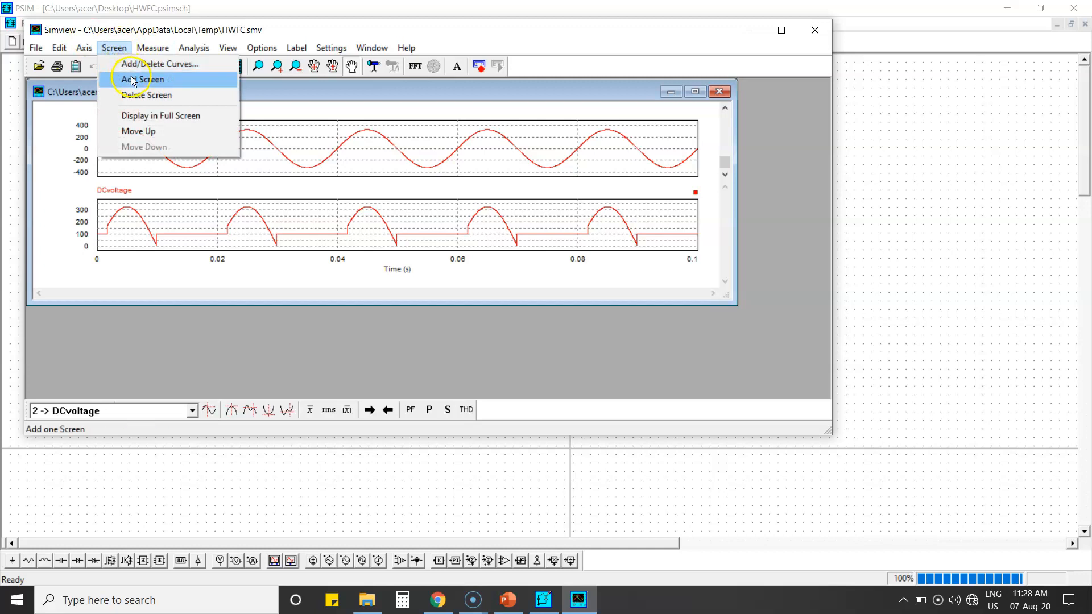
pyautogui.click(132, 80)
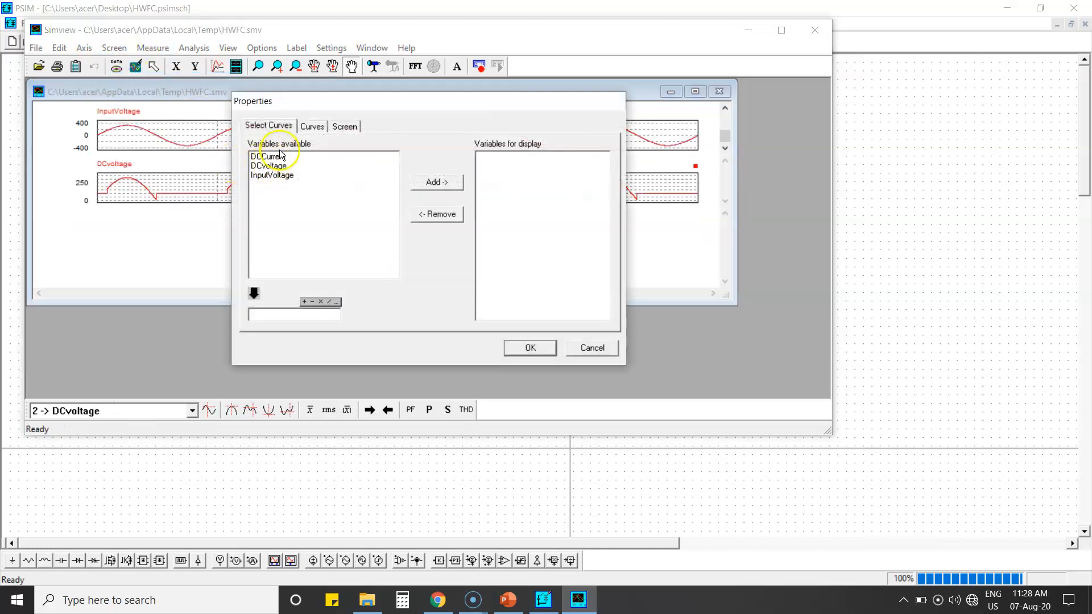
pyautogui.click(279, 155)
pyautogui.click(436, 182)
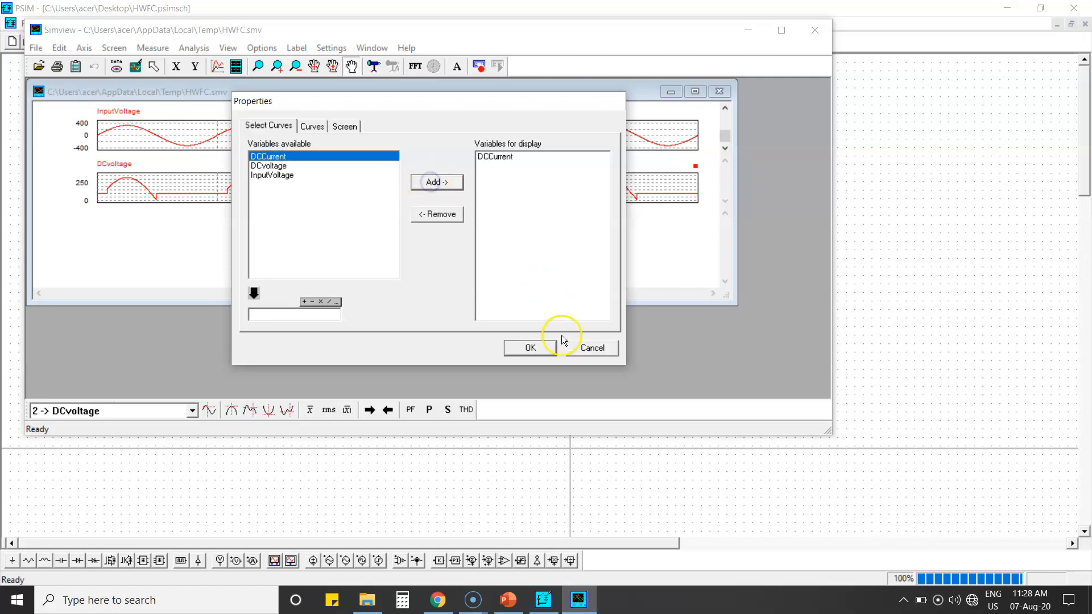
pyautogui.click(529, 346)
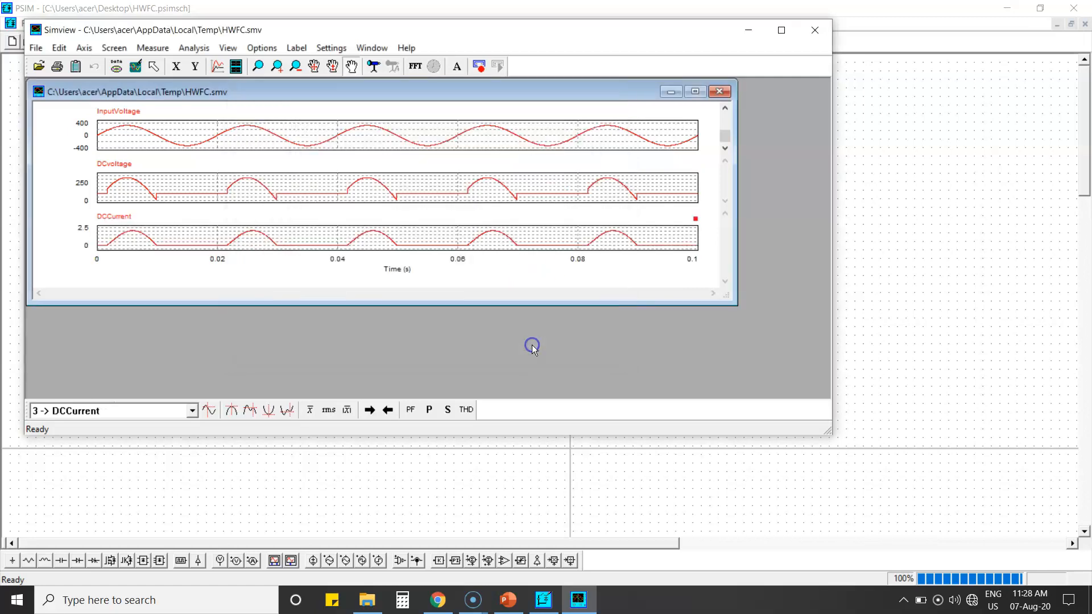
# Enlarge the plots for the load with the DC source, examine the three waveforms, and close Simview
pyautogui.click(695, 91)
pyautogui.click(782, 29)
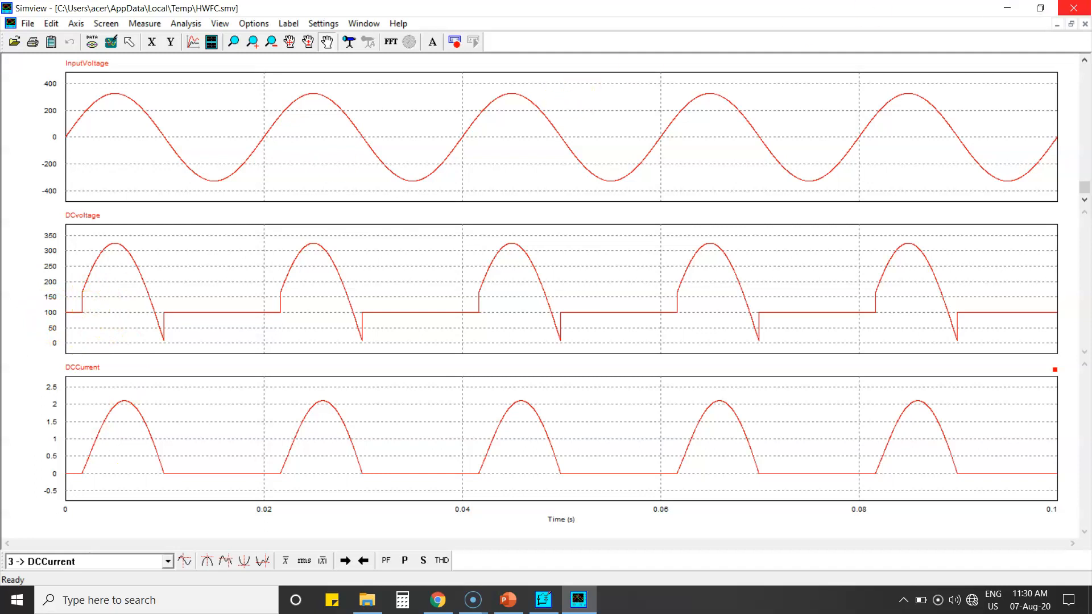
pyautogui.click(1073, 8)
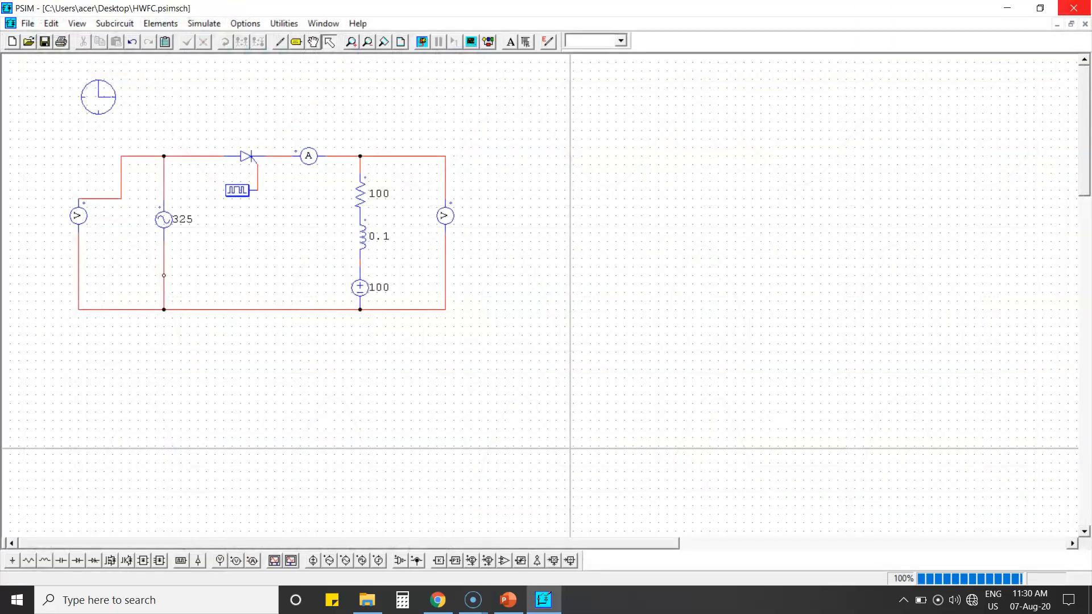